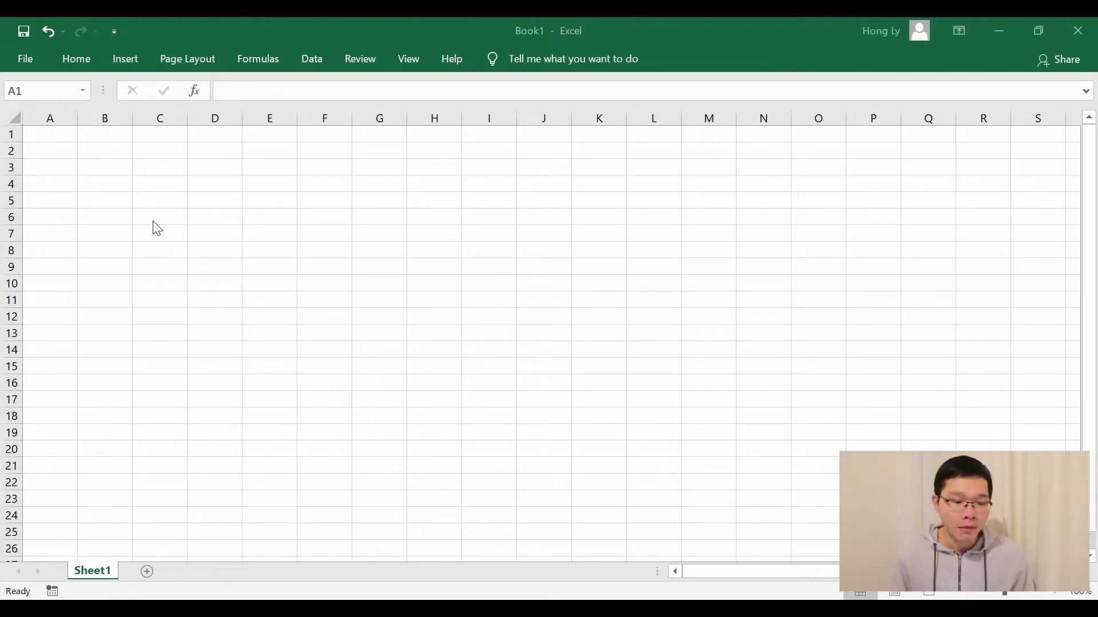
Paste the seven headers Trade Date through Brokerage Currency into row 1 and autofit columns A–G
text(Trade Dat	Instrumen	Quantity	Price In Dc	Transactic	Brokerage	Brokerage Currency)
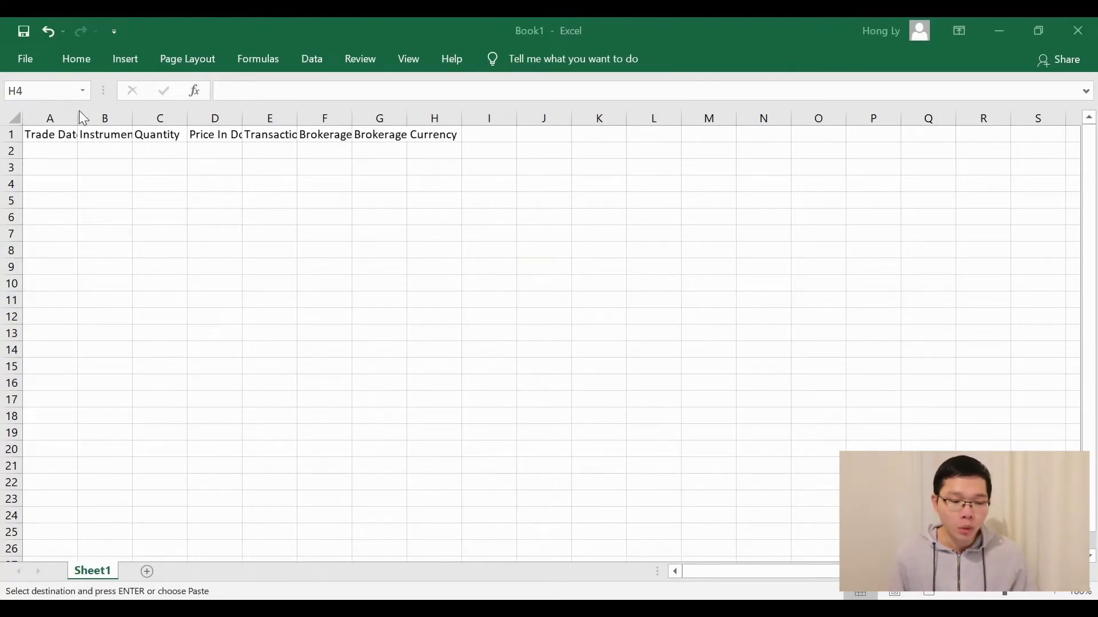
double_click(77, 118)
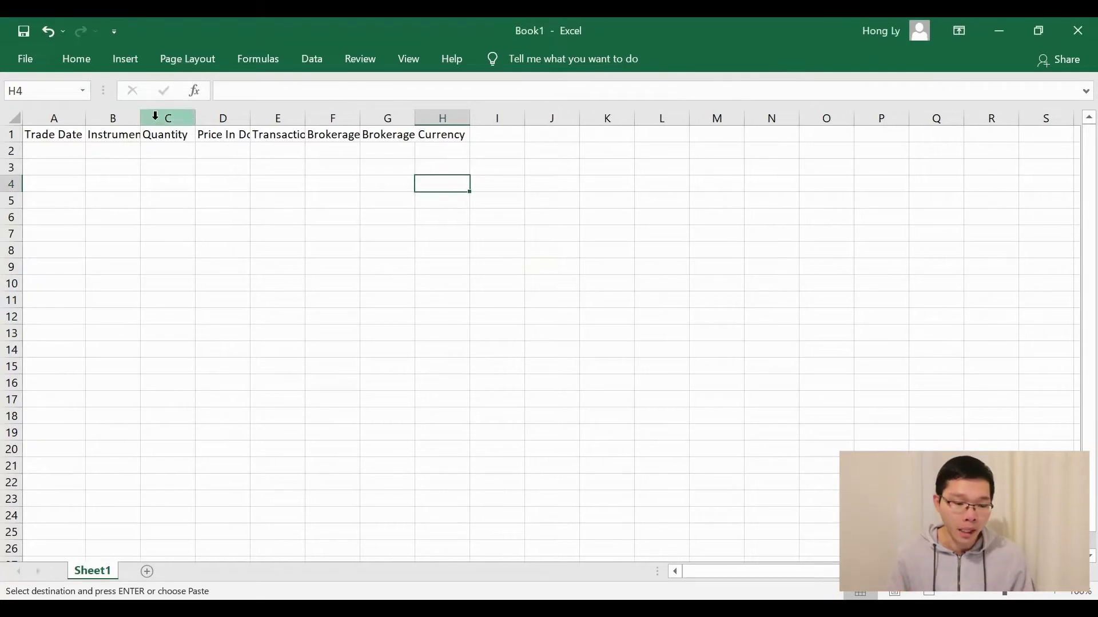
double_click(140, 118)
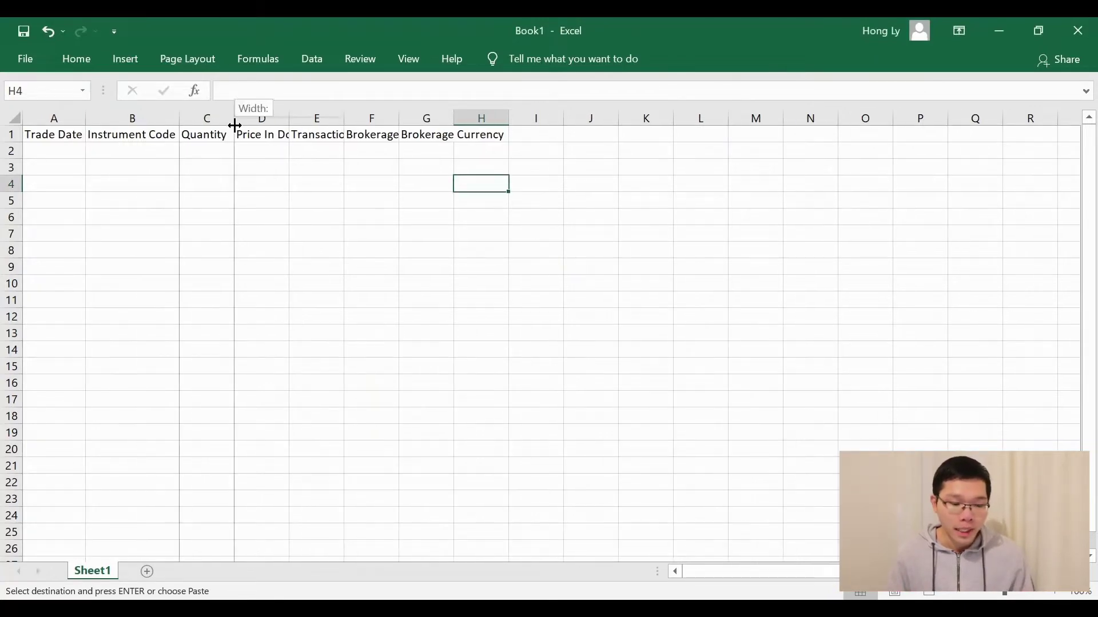
double_click(232, 121)
double_click(284, 122)
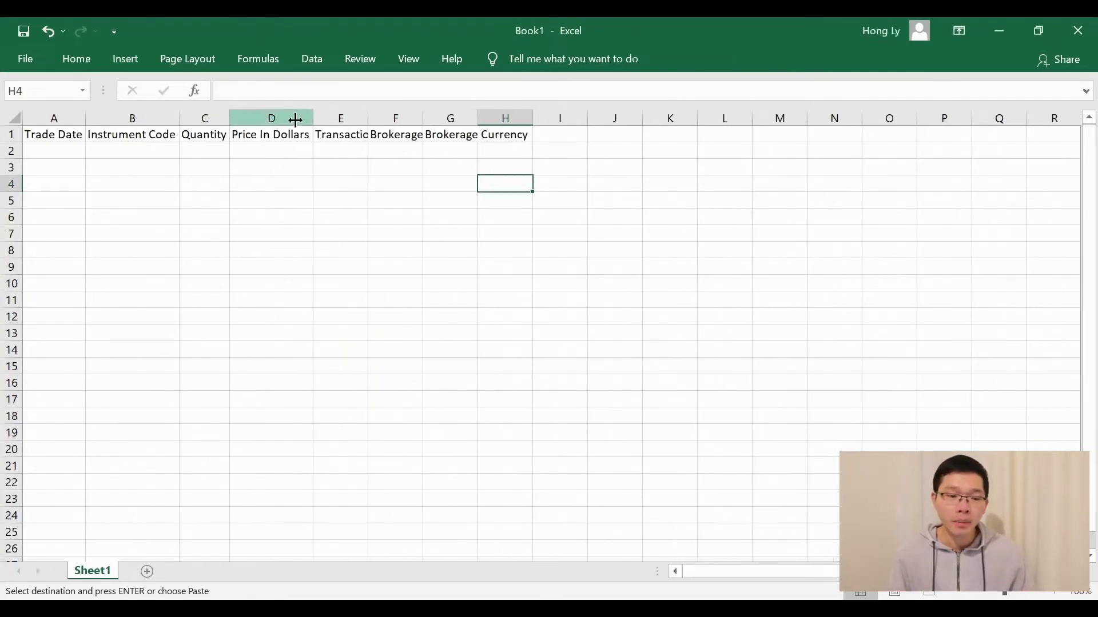
double_click(368, 120)
double_click(466, 118)
double_click(521, 118)
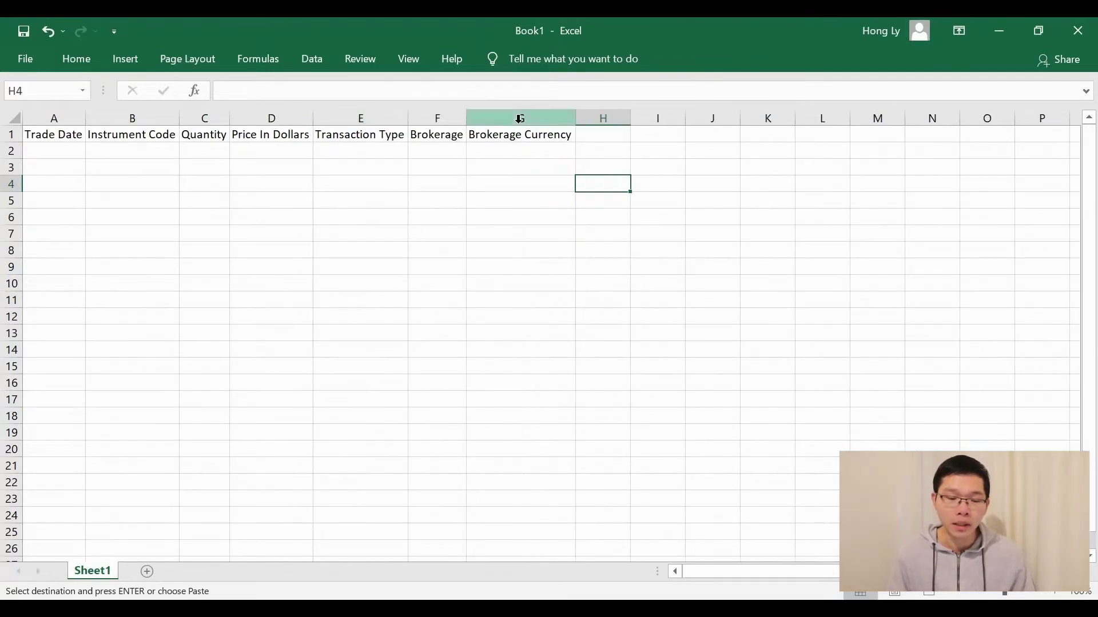
scroll(78, 153, up, 3)
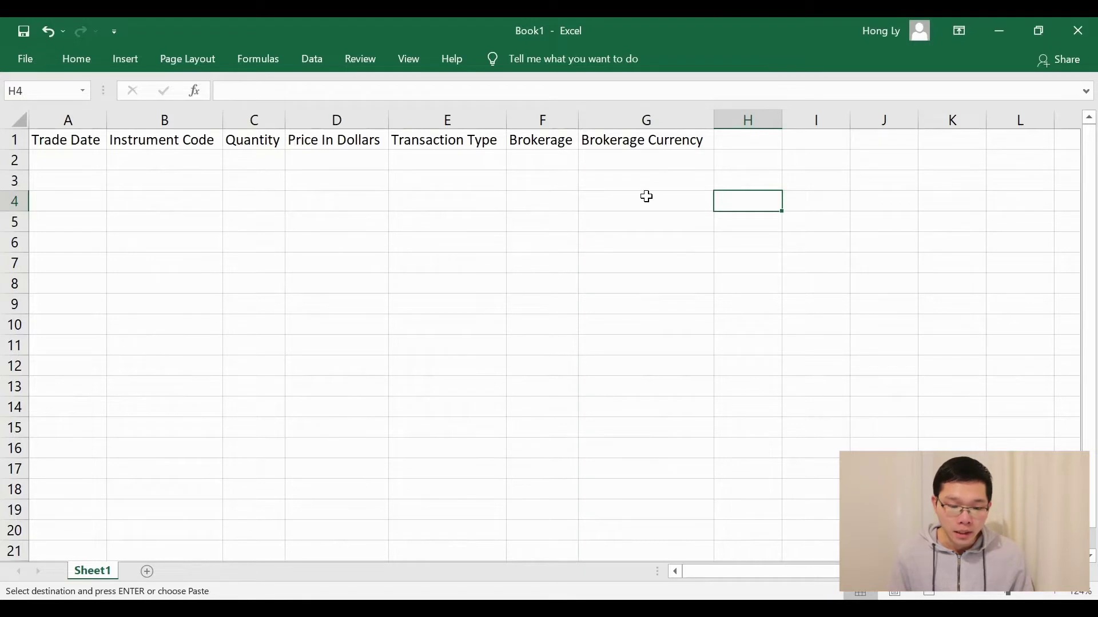
key(alt+Tab)
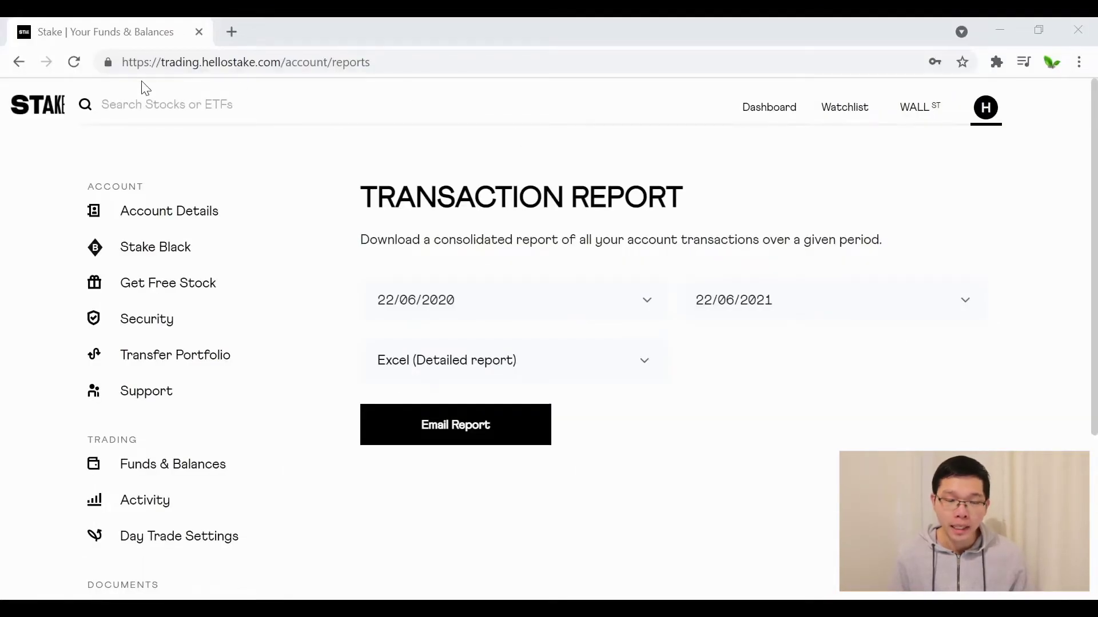
Email an Excel (Detailed report) Stake transaction report for 22/06/2020 to 22/06/2021
mouse_move(985, 111)
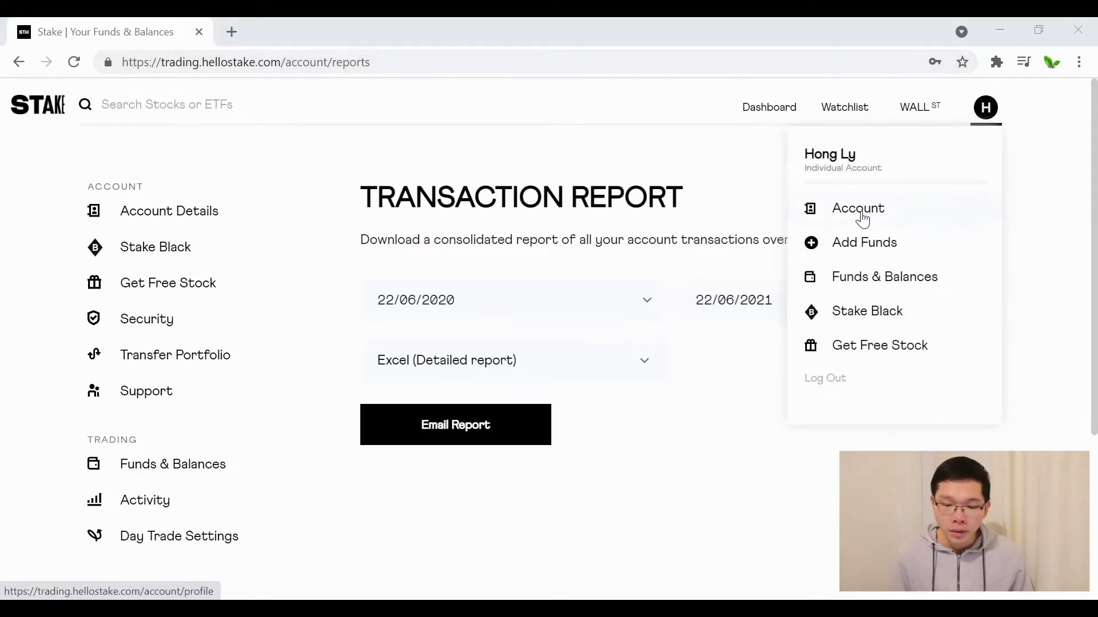
scroll(328, 417, down, 4)
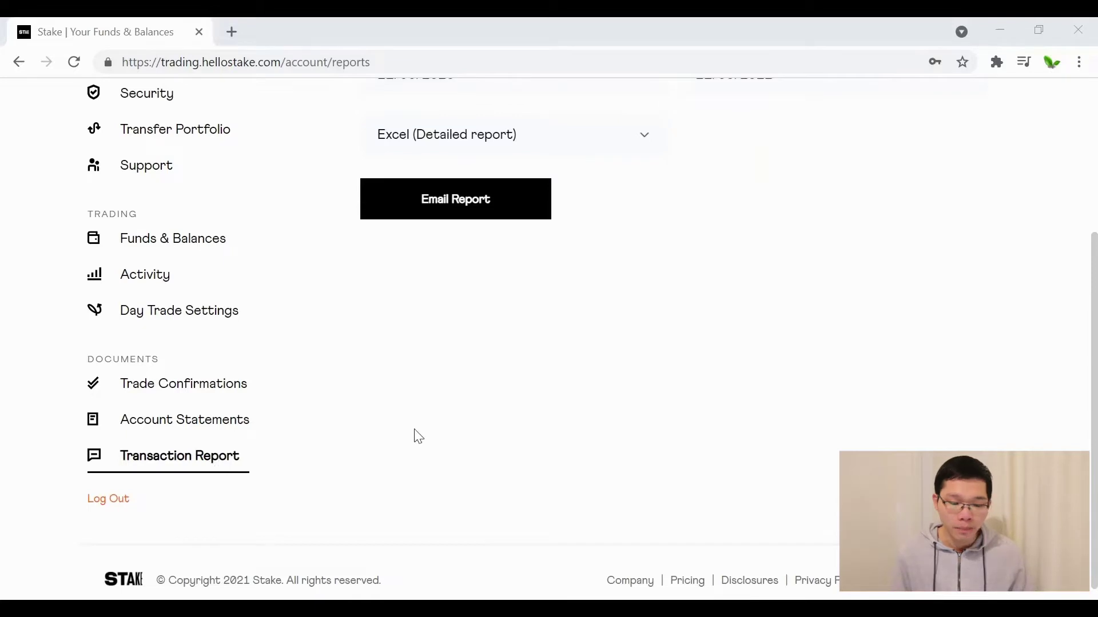
scroll(414, 436, up, 4)
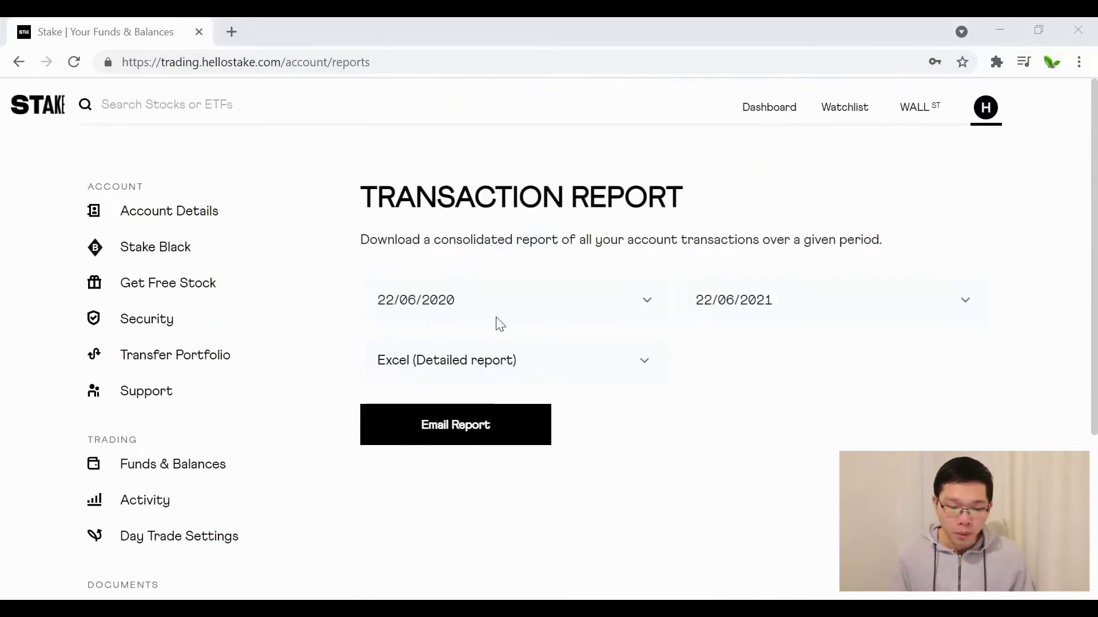
click(792, 308)
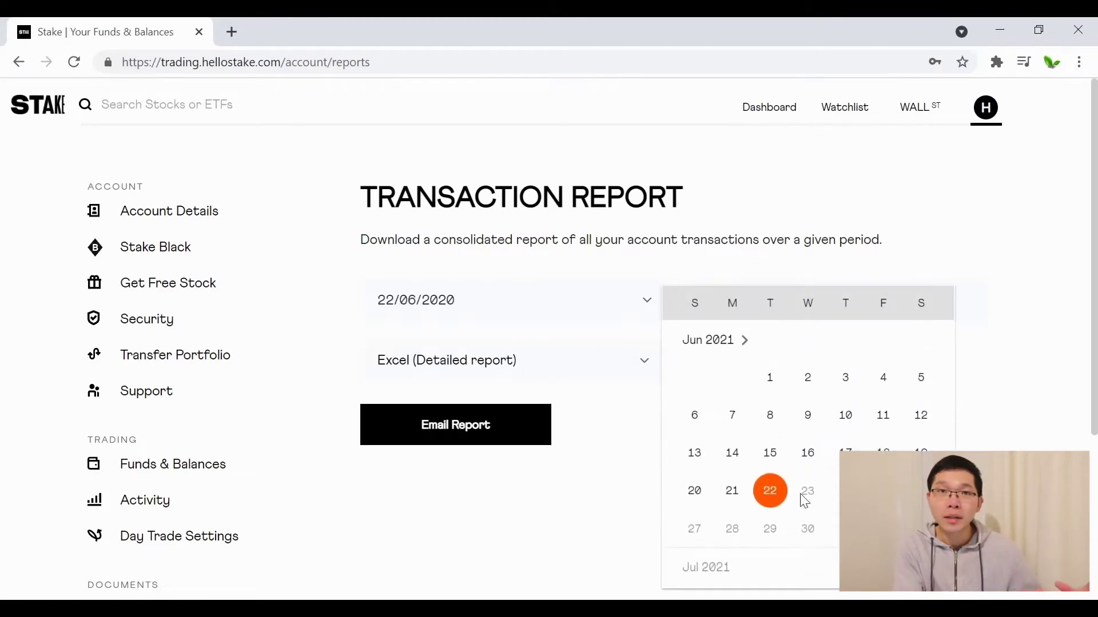
click(616, 488)
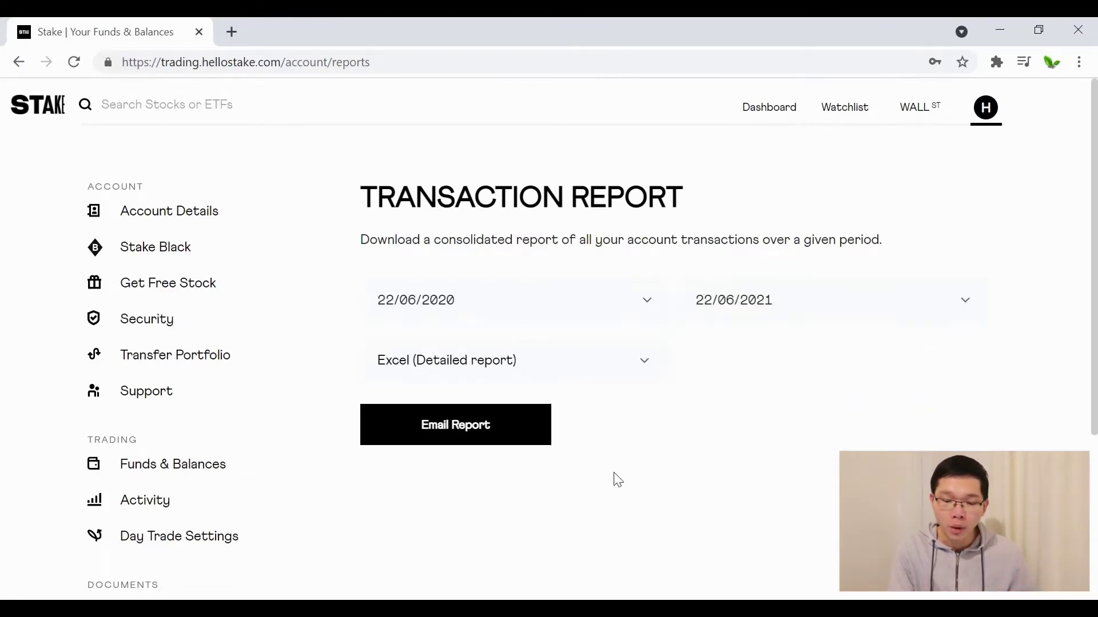
click(446, 362)
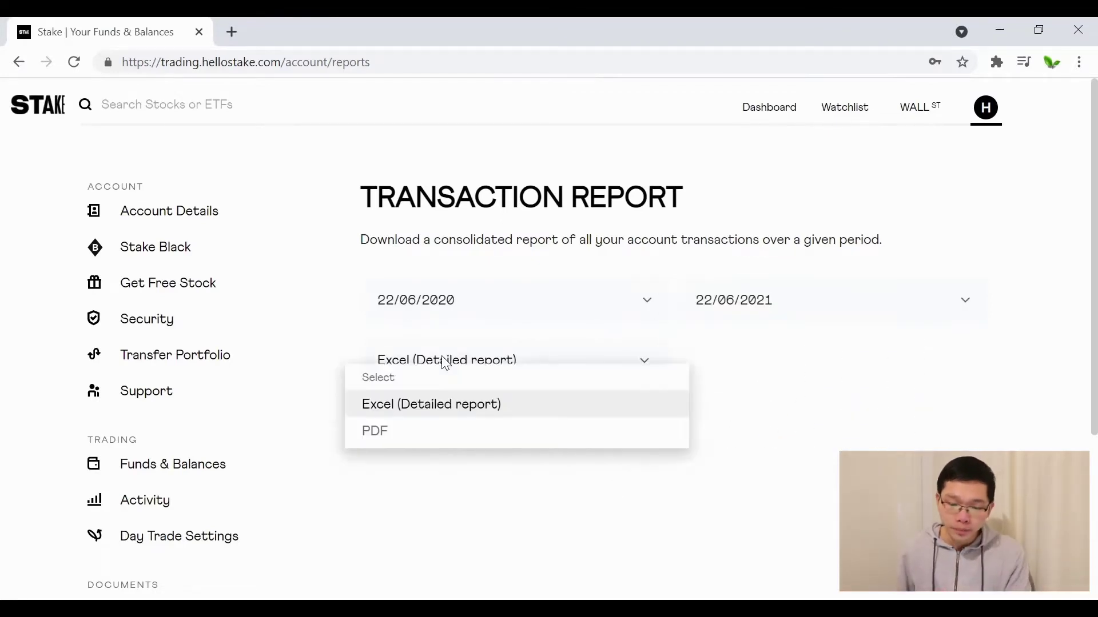
click(368, 404)
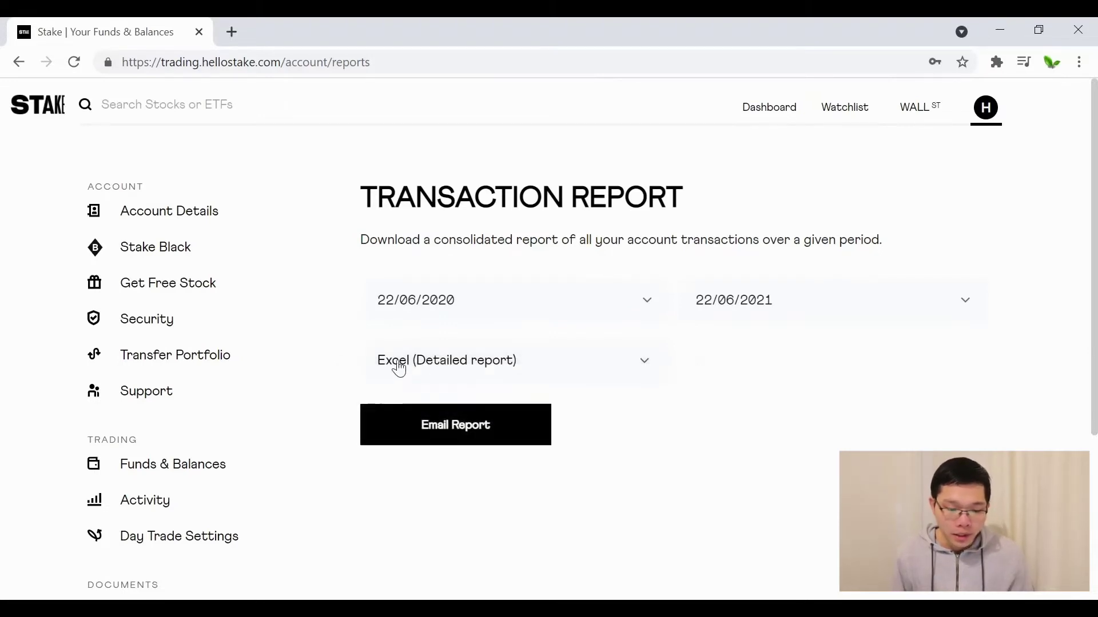
click(441, 430)
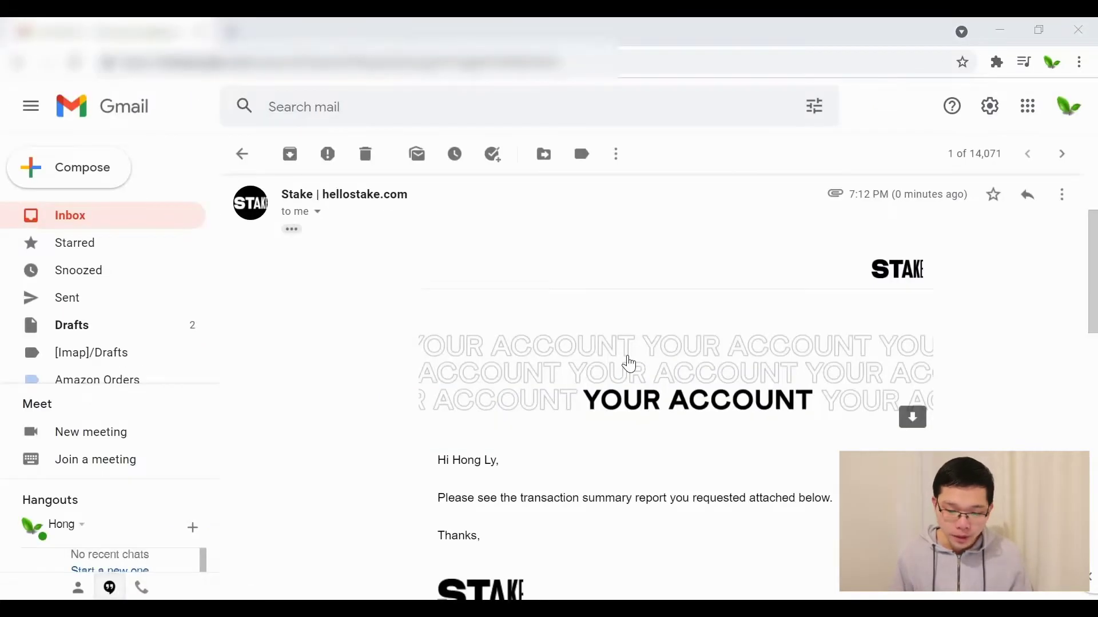
scroll(625, 360, down, 6)
scroll(629, 364, down, 3)
Download the Stake_transaction_summary_report.xlsx attachment from Gmail and open it in Excel
mouse_move(384, 503)
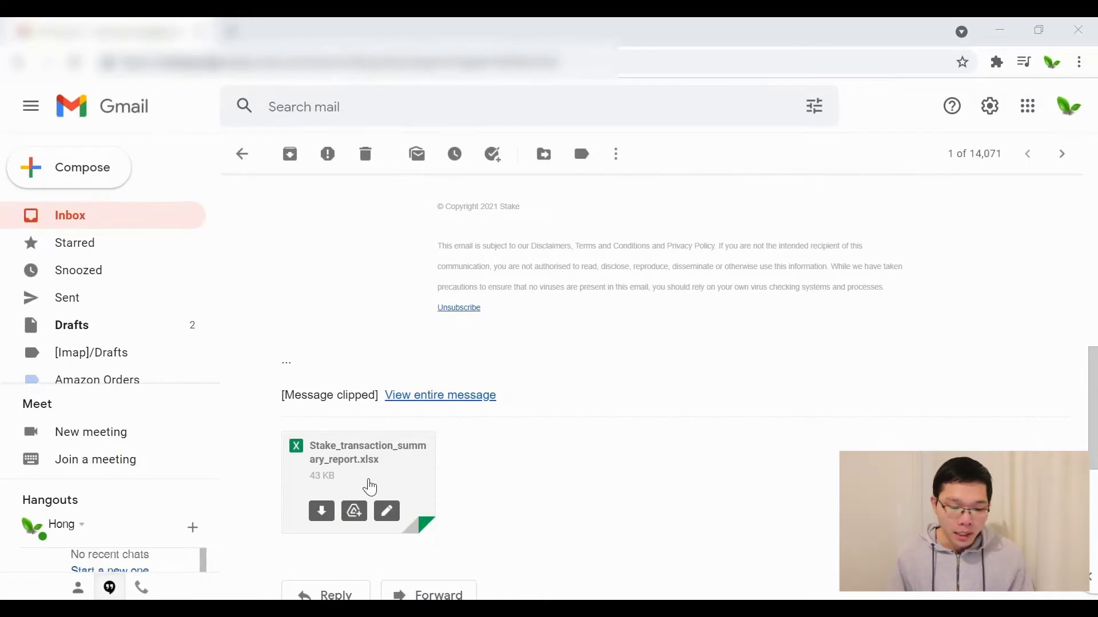
click(321, 527)
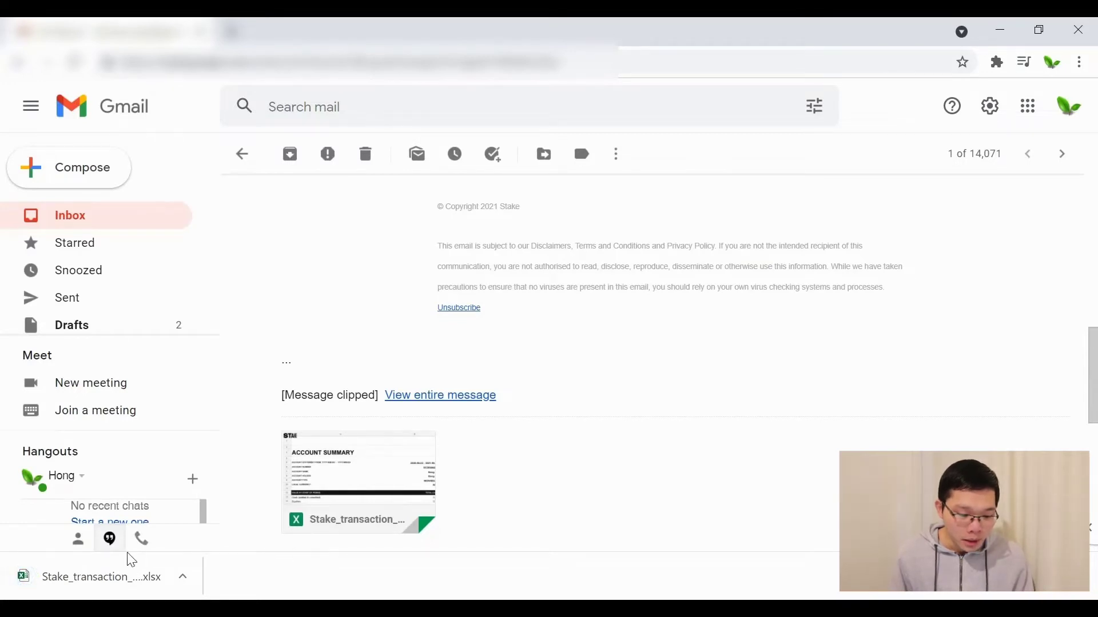
click(80, 580)
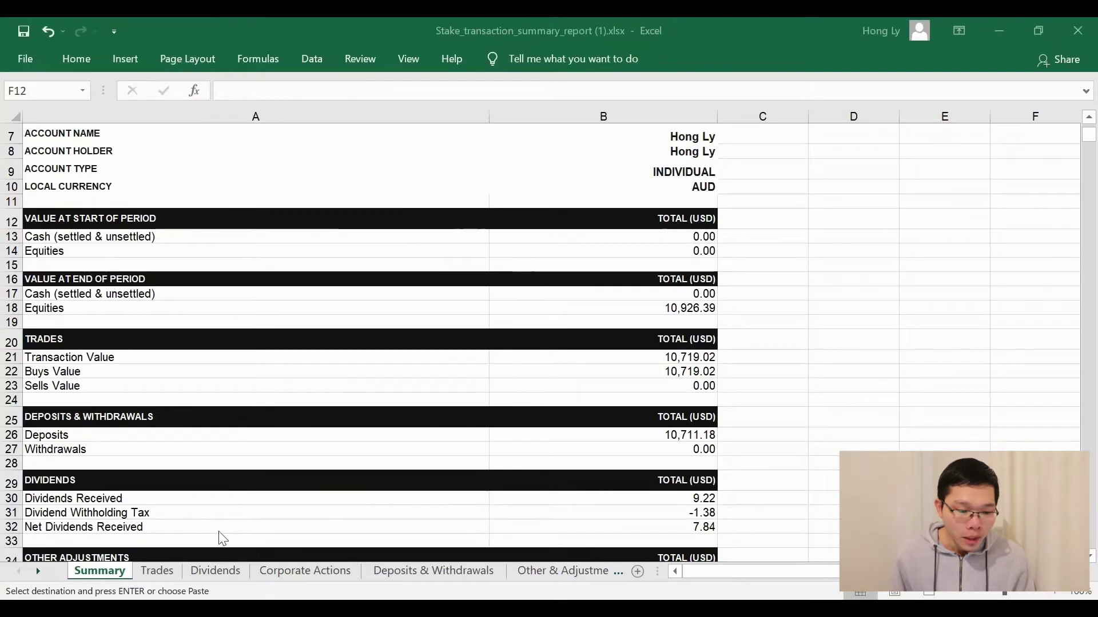
Look through the Trades, Dividends, Corporate Actions, Deposits & Withdrawals and Other & Adjustments sheets
click(155, 571)
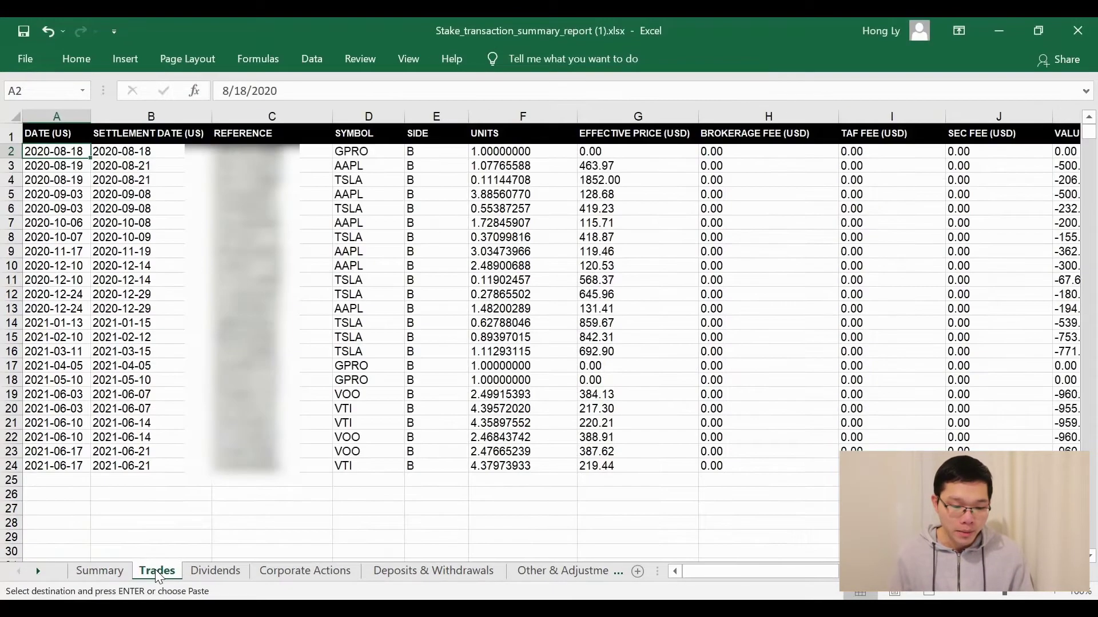
click(203, 578)
click(289, 571)
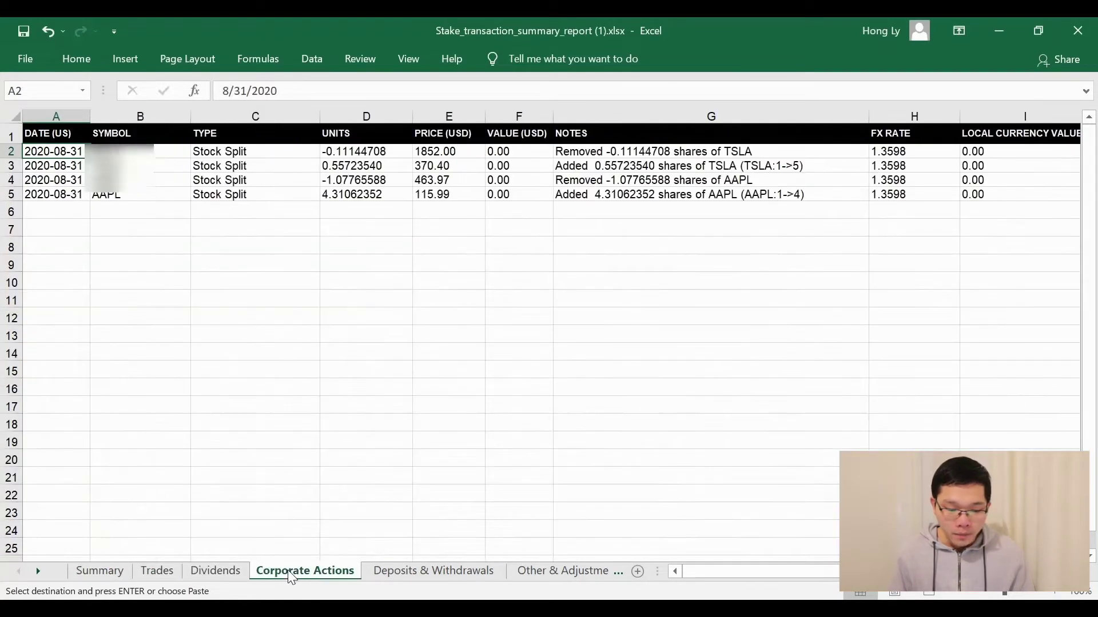
click(419, 570)
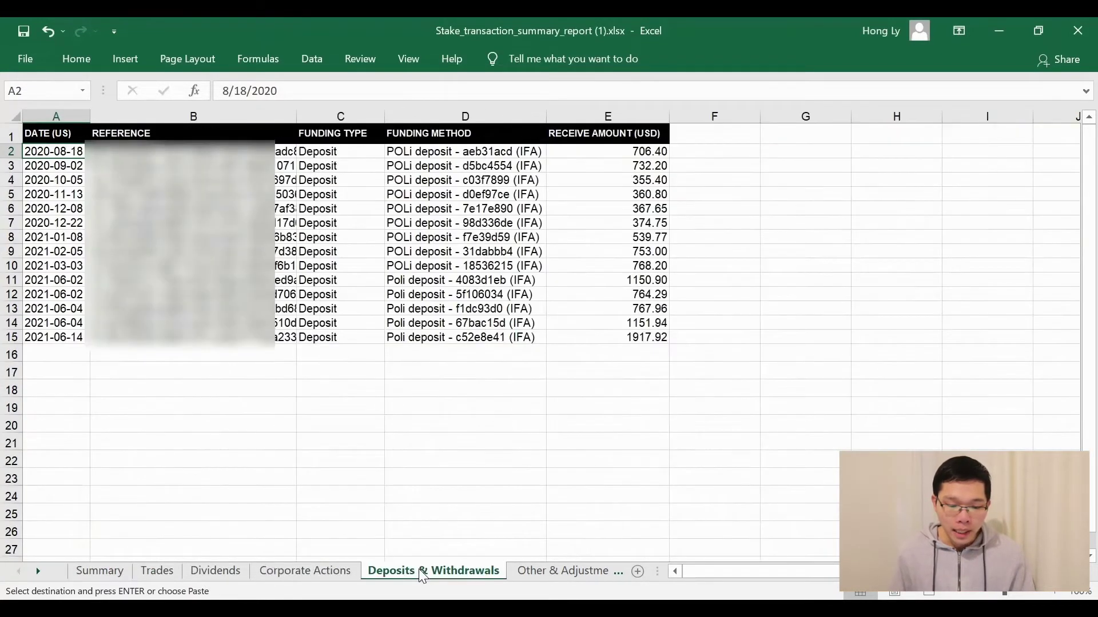
click(538, 568)
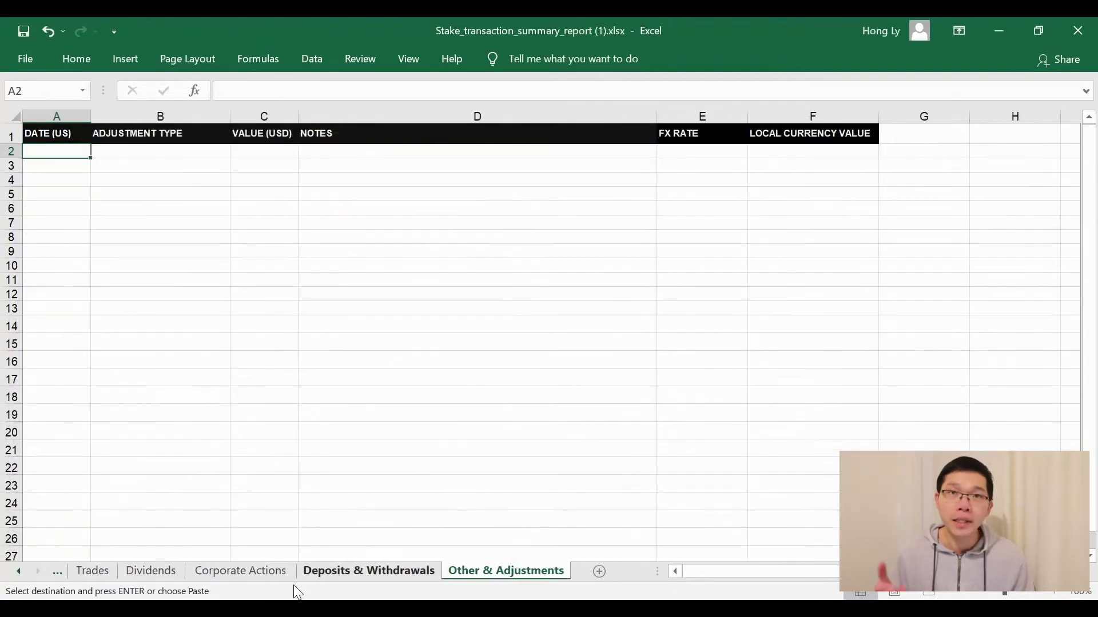
click(172, 571)
click(92, 570)
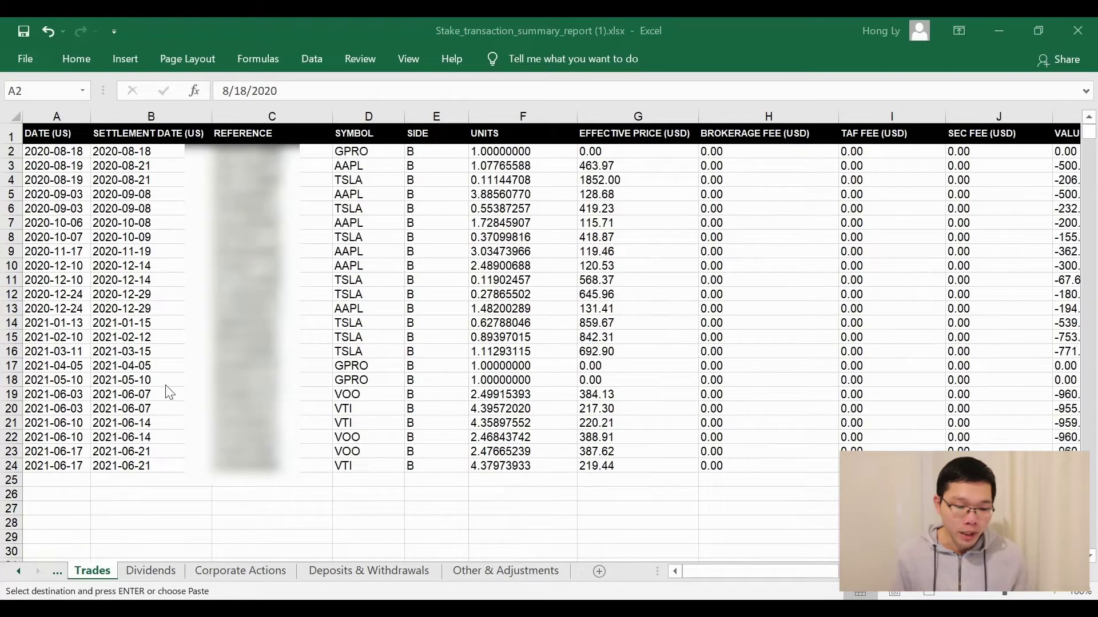
Copy the 23 trade dates in A2:A24 of the Trades sheet
click(45, 159)
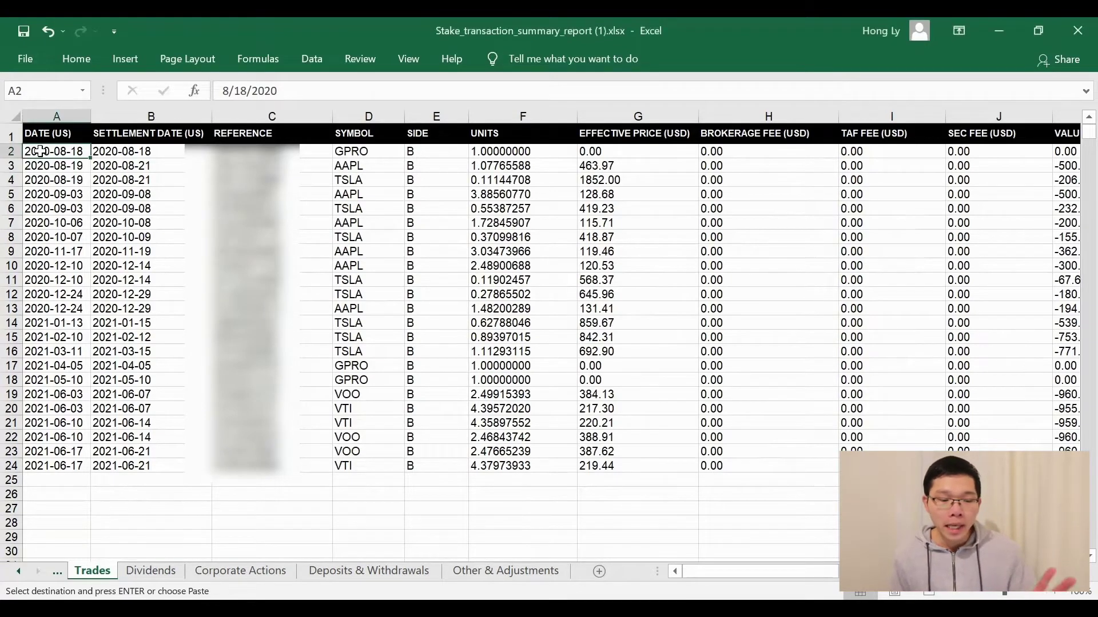
drag(45, 159, 48, 466)
key(ctrl+v)
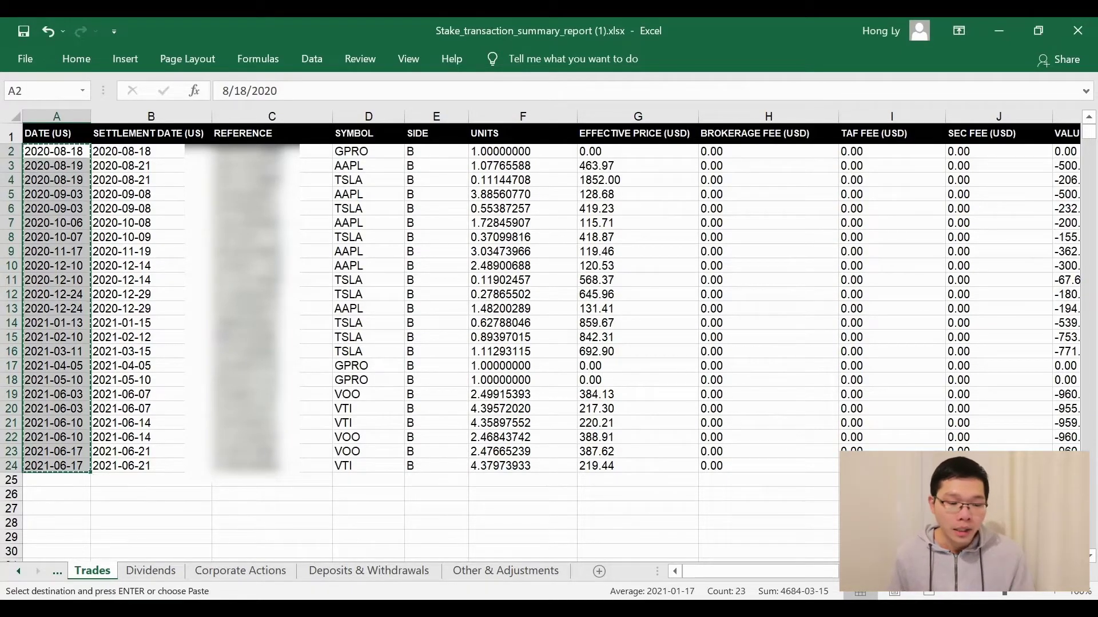
key(alt+Tab)
Paste the trade dates under Trade Date, widen column A, and fill Instrument Code with the 23 symbols
click(67, 153)
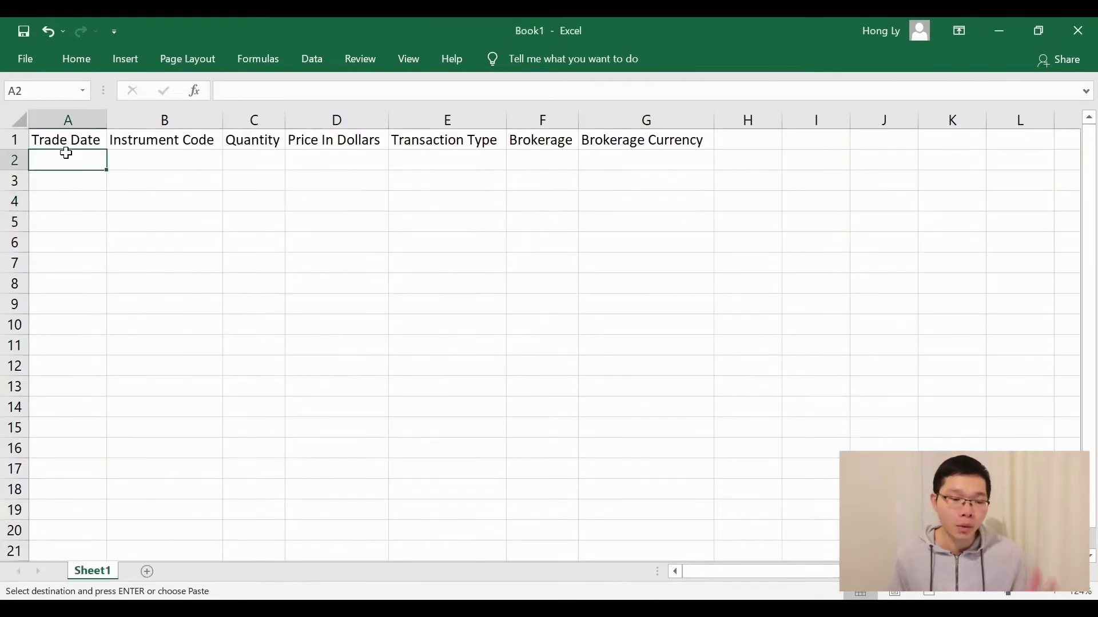
key(ctrl+v)
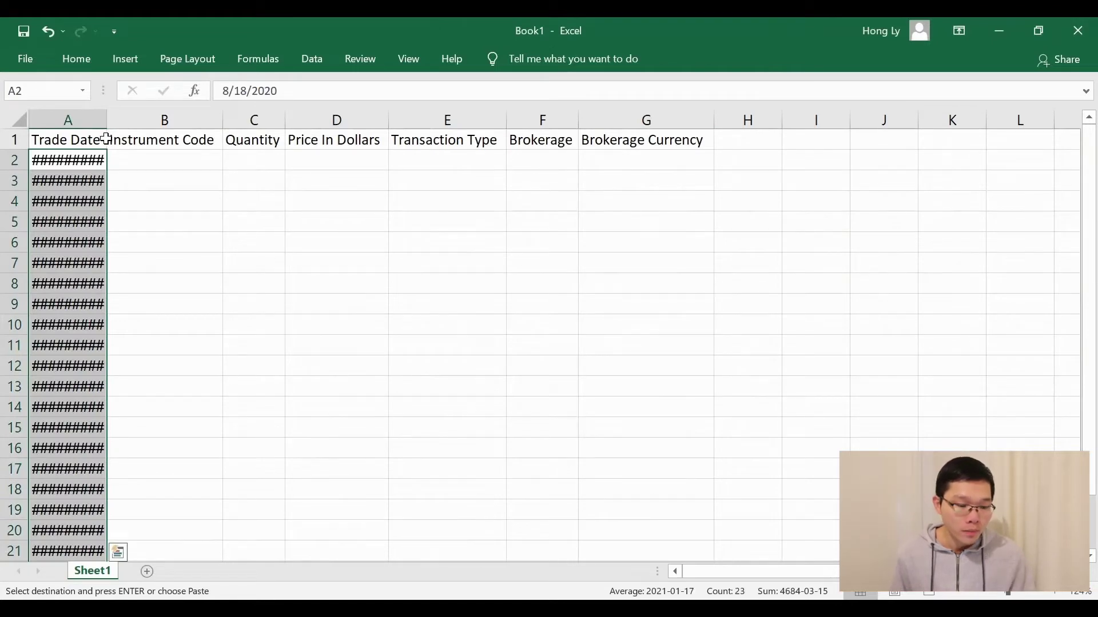
double_click(109, 127)
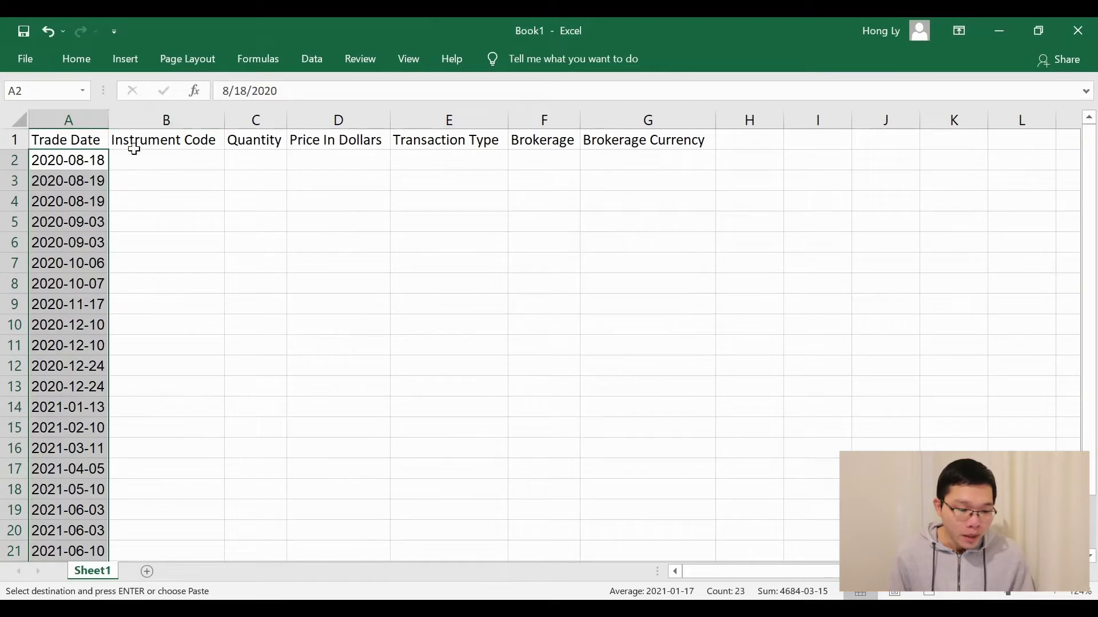
key(alt+Tab)
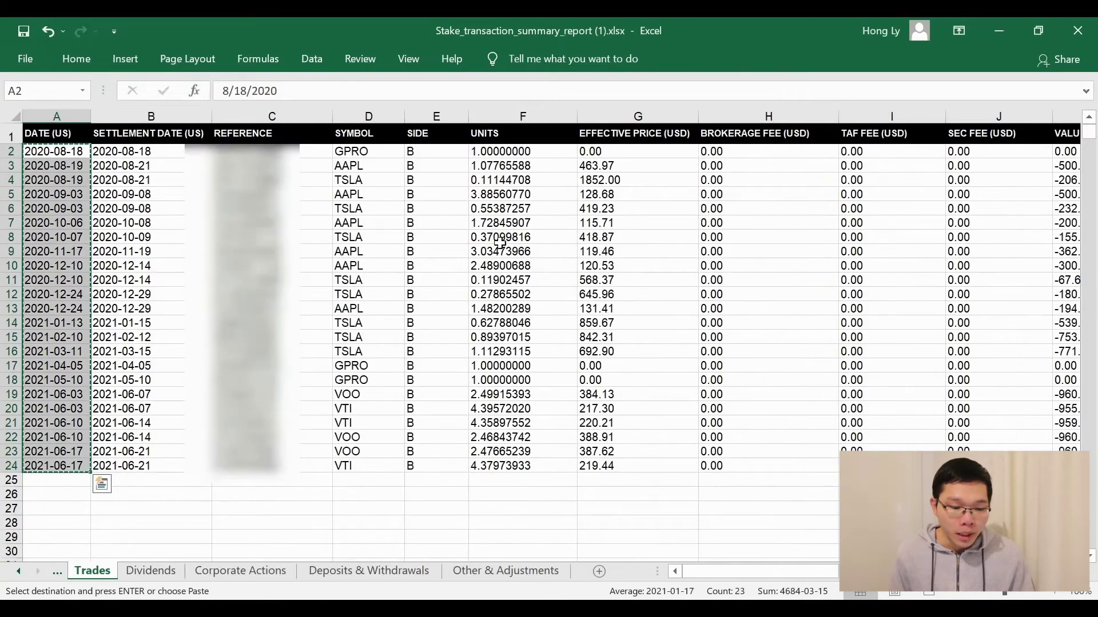
click(370, 151)
shift+click(356, 467)
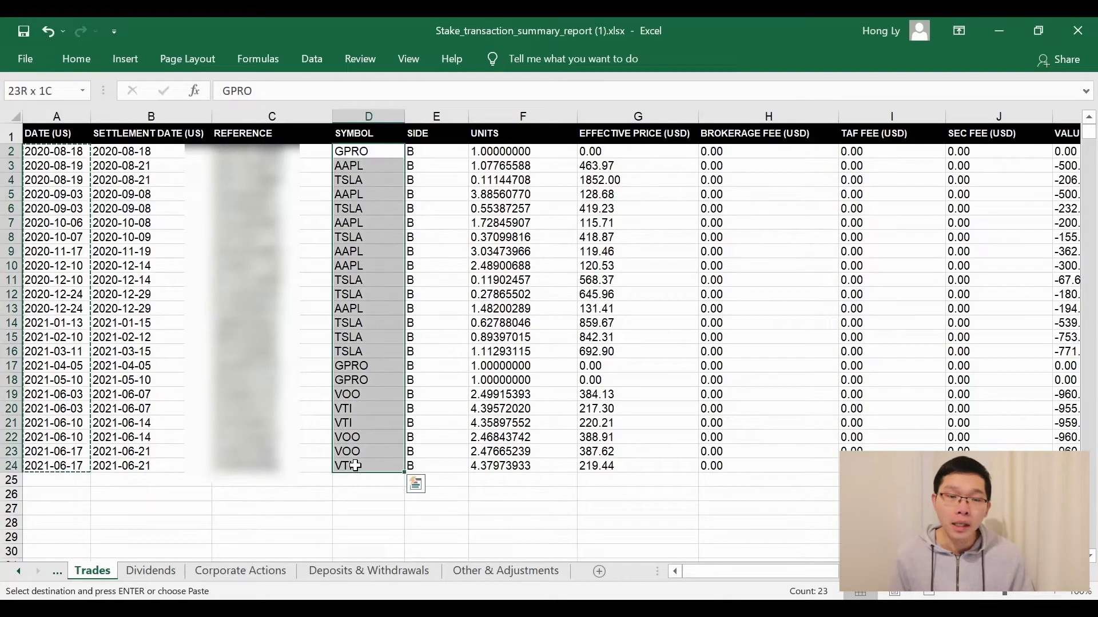
key(ctrl+c)
key(alt+Tab)
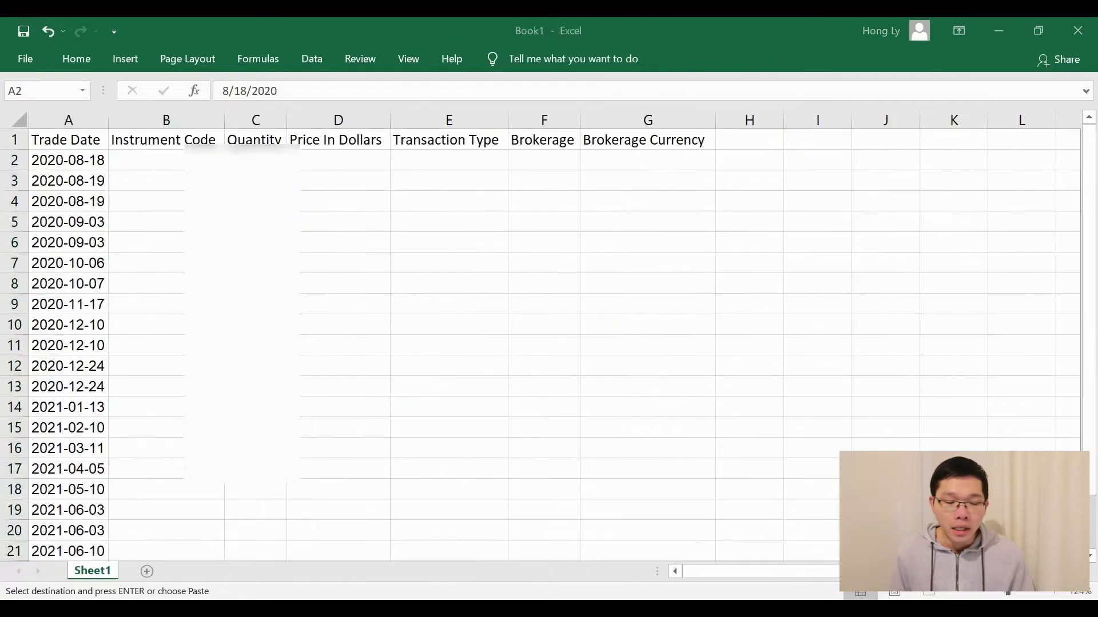
click(192, 165)
key(ctrl+v)
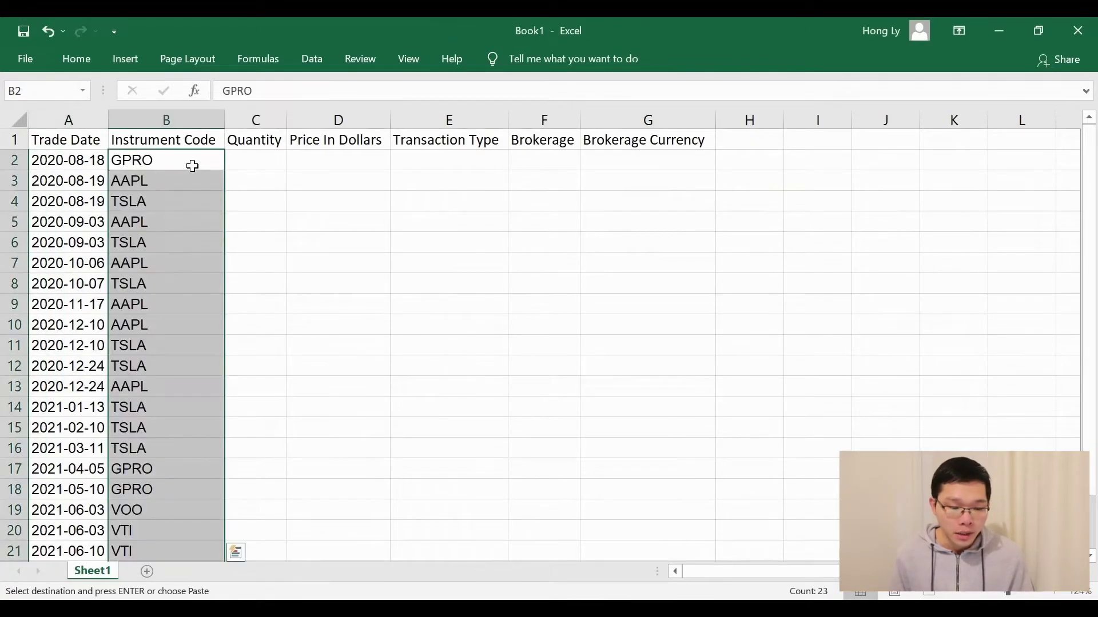
scroll(324, 334, down, 1)
scroll(323, 334, down, 1)
scroll(324, 334, up, 2)
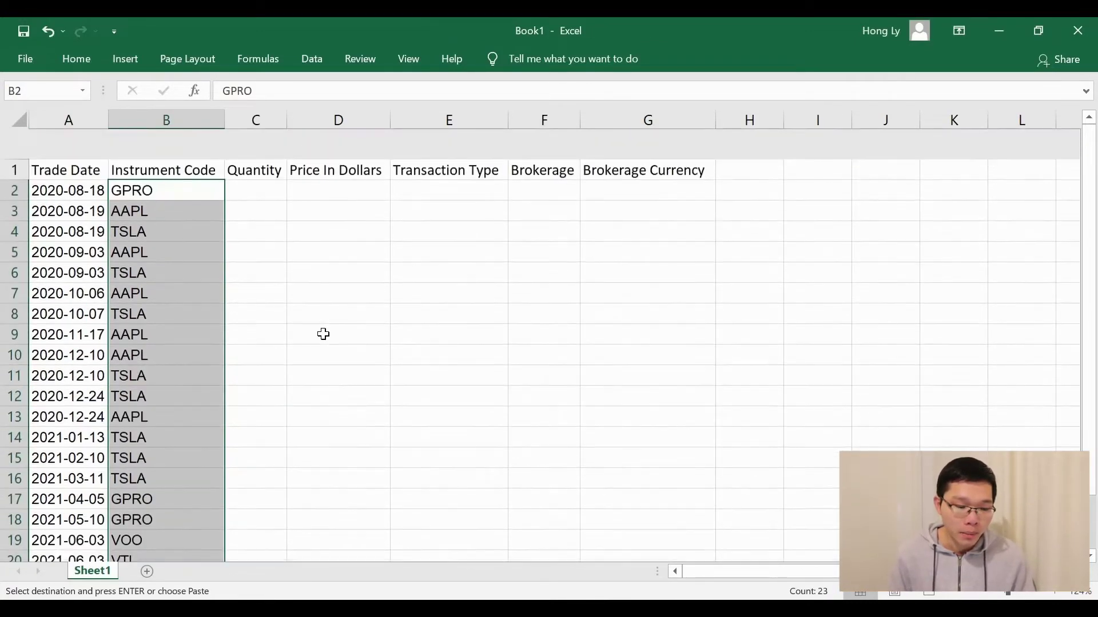
click(544, 428)
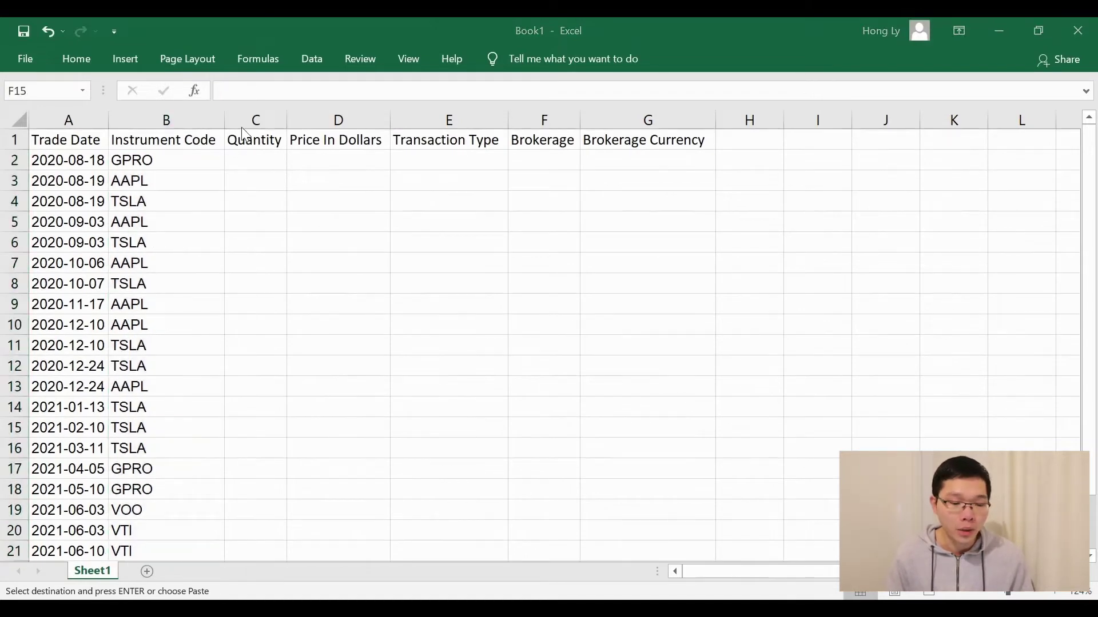
Fill the Quantity column with the report's 23 UNITS values and widen it
key(alt+Tab)
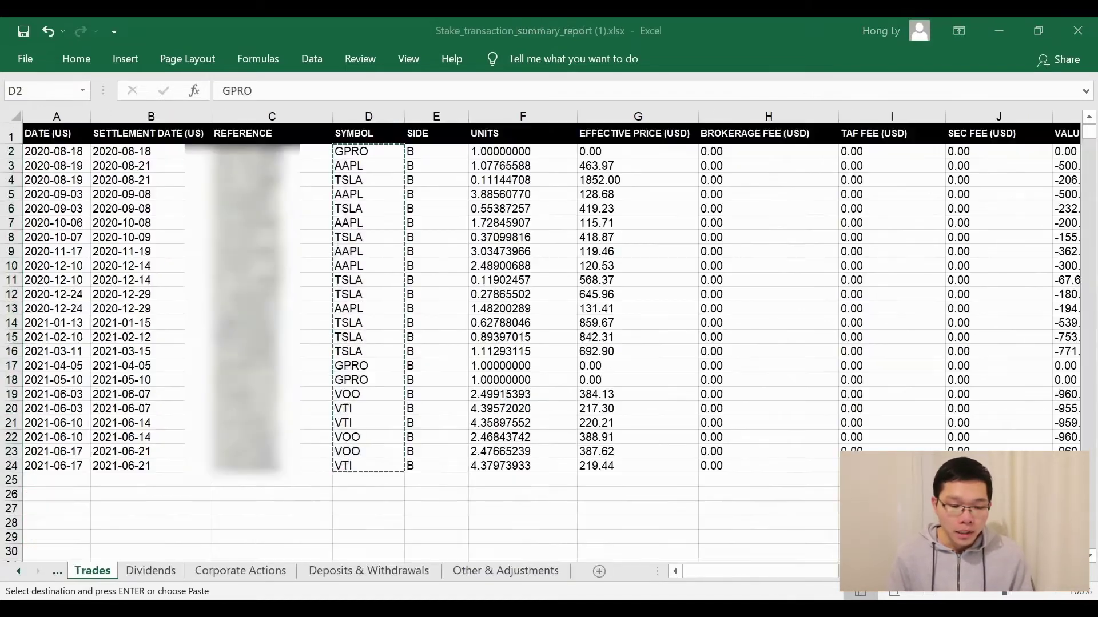
click(408, 151)
click(519, 152)
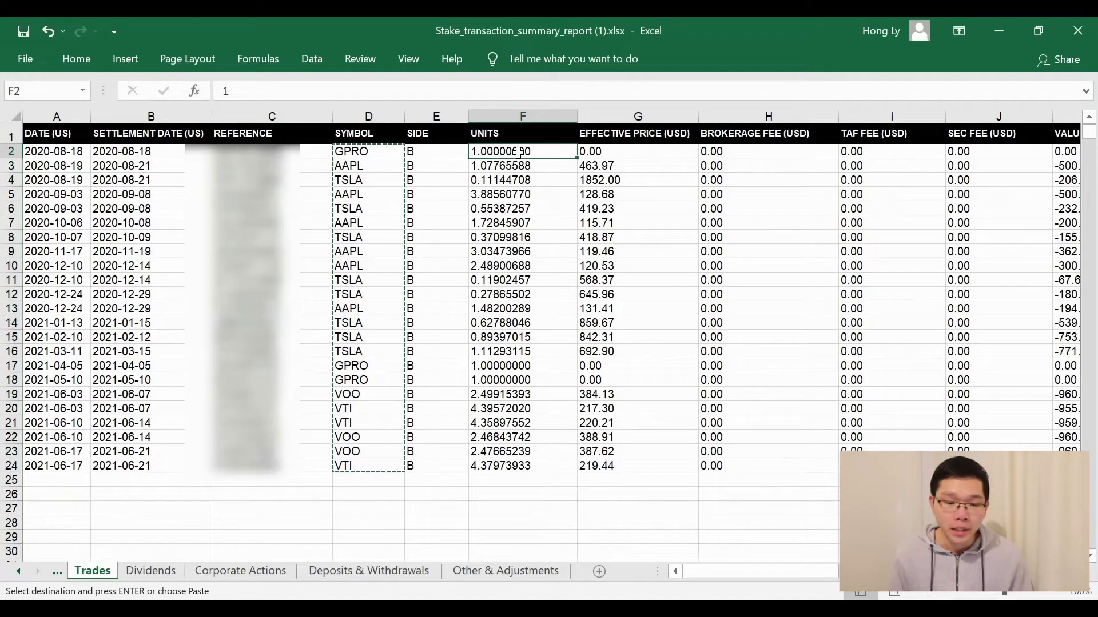
shift+click(519, 463)
key(ctrl+c)
key(alt+Tab)
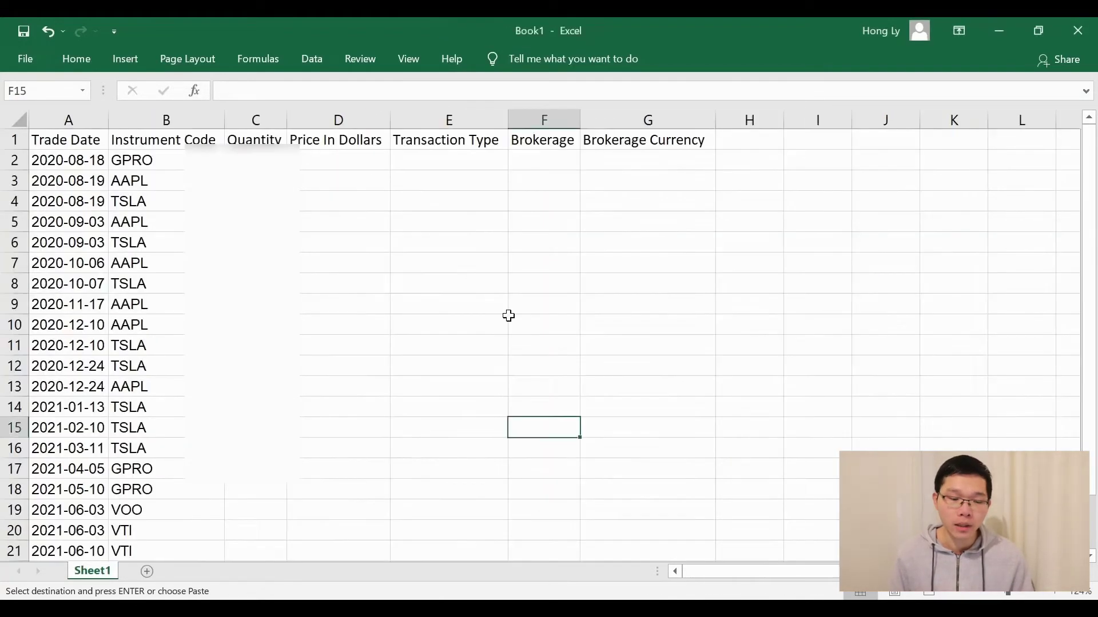
click(260, 158)
key(ctrl+v)
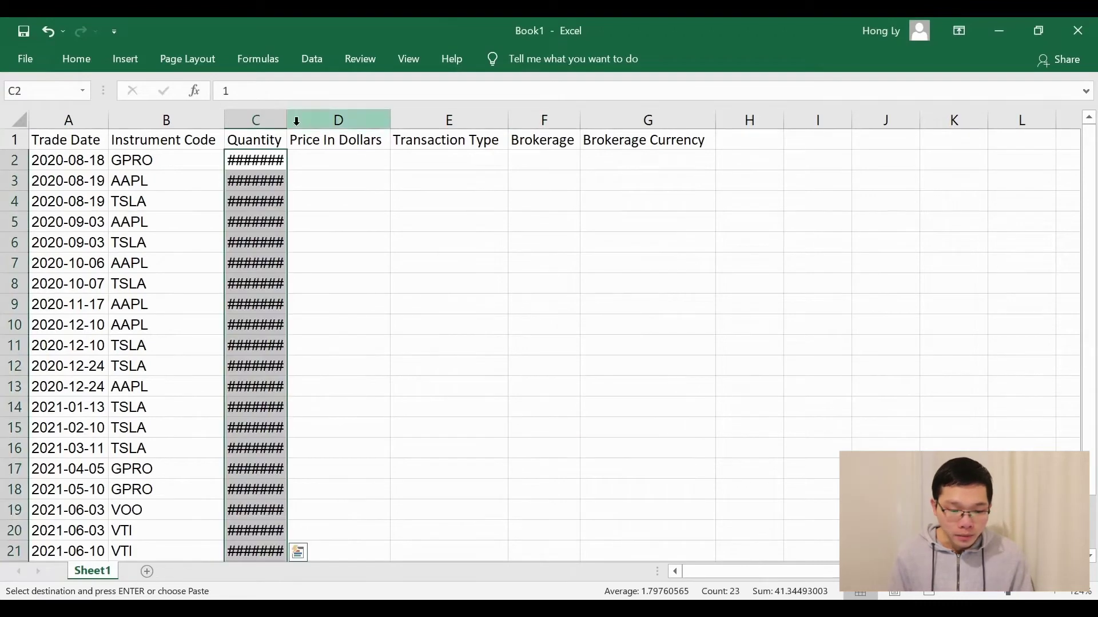
double_click(287, 120)
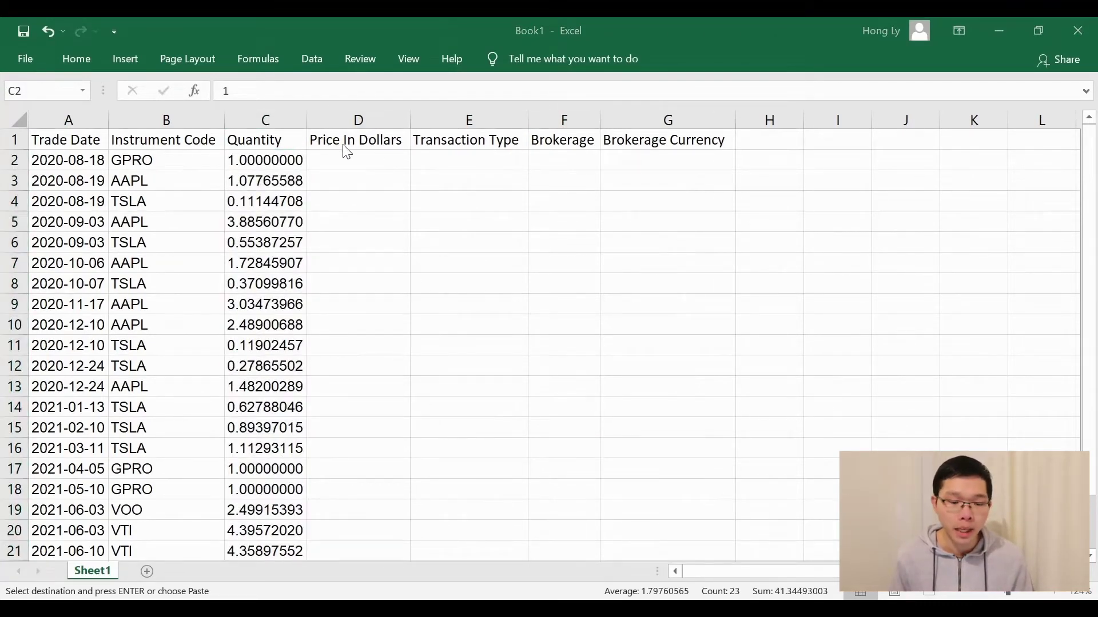
click(382, 142)
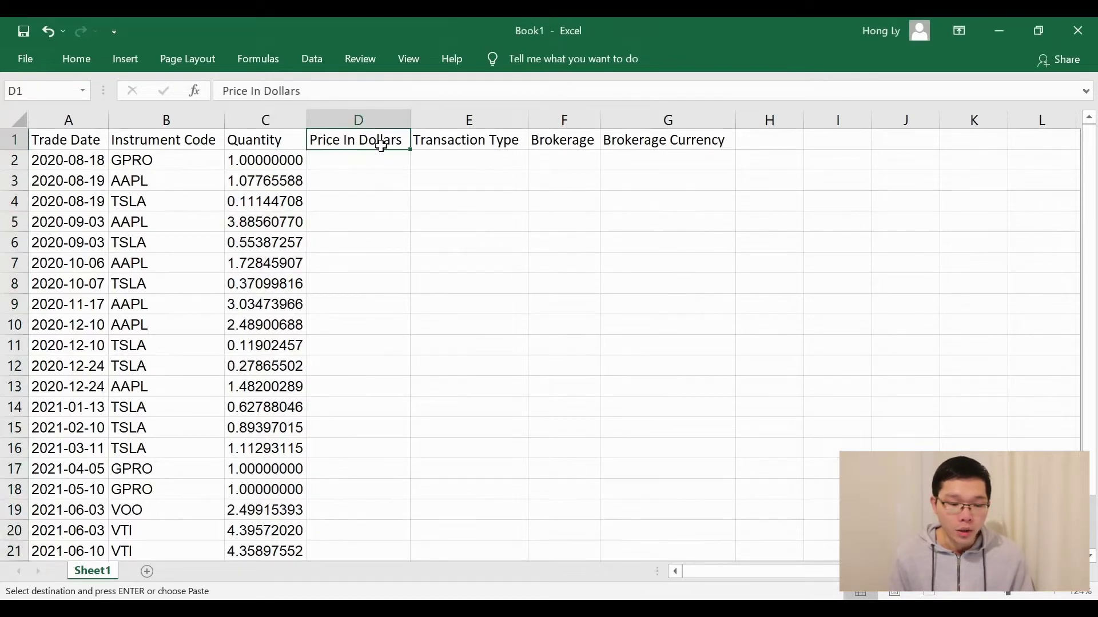
Fill Price In Dollars with the report's 23 EFFECTIVE PRICE values
key(alt+Tab)
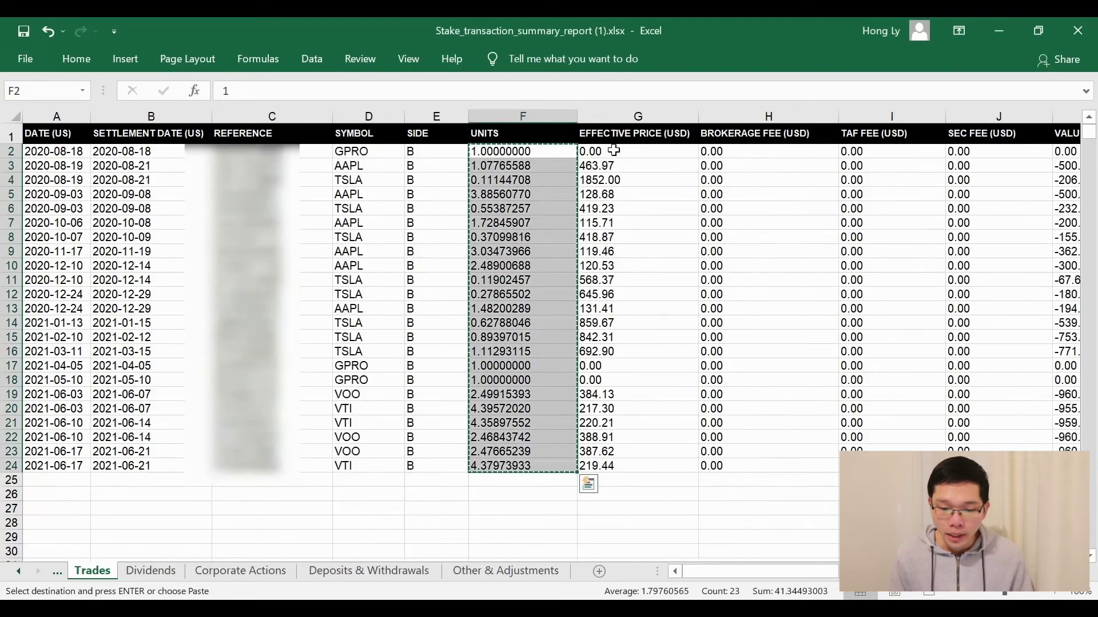
click(608, 148)
shift+click(610, 468)
key(ctrl+c)
key(alt+Tab)
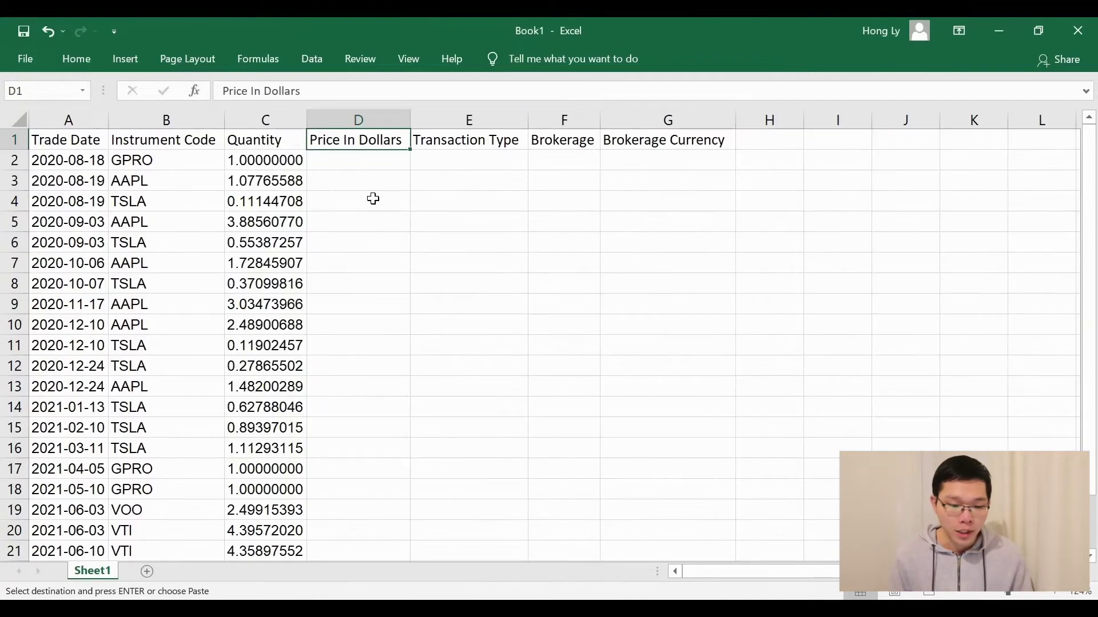
click(346, 162)
key(ctrl+v)
scroll(440, 307, down, 2)
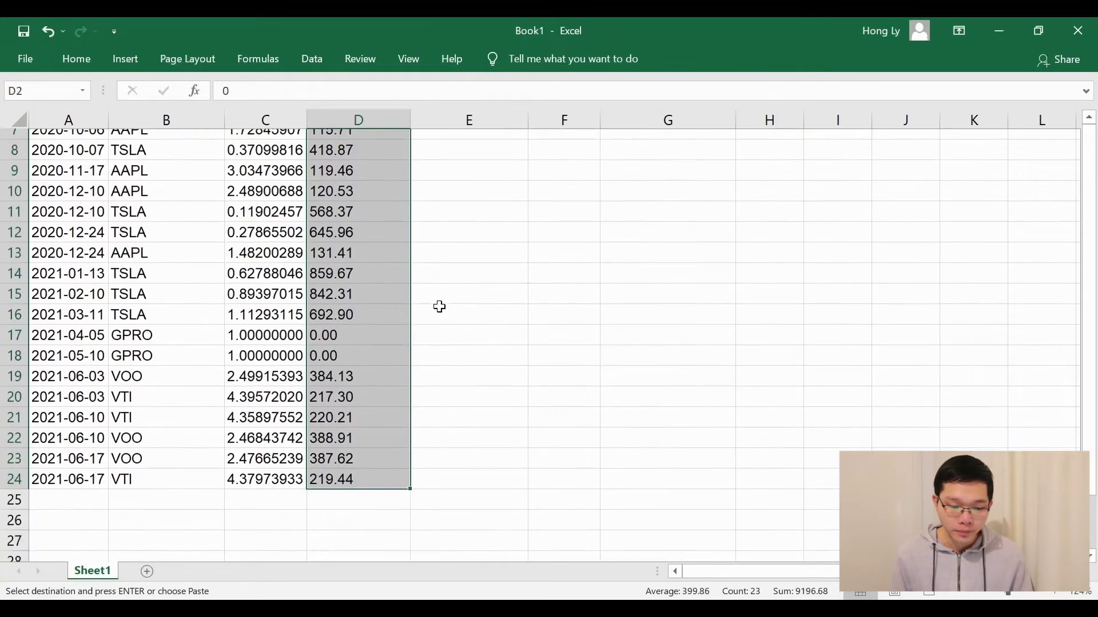
scroll(440, 307, up, 2)
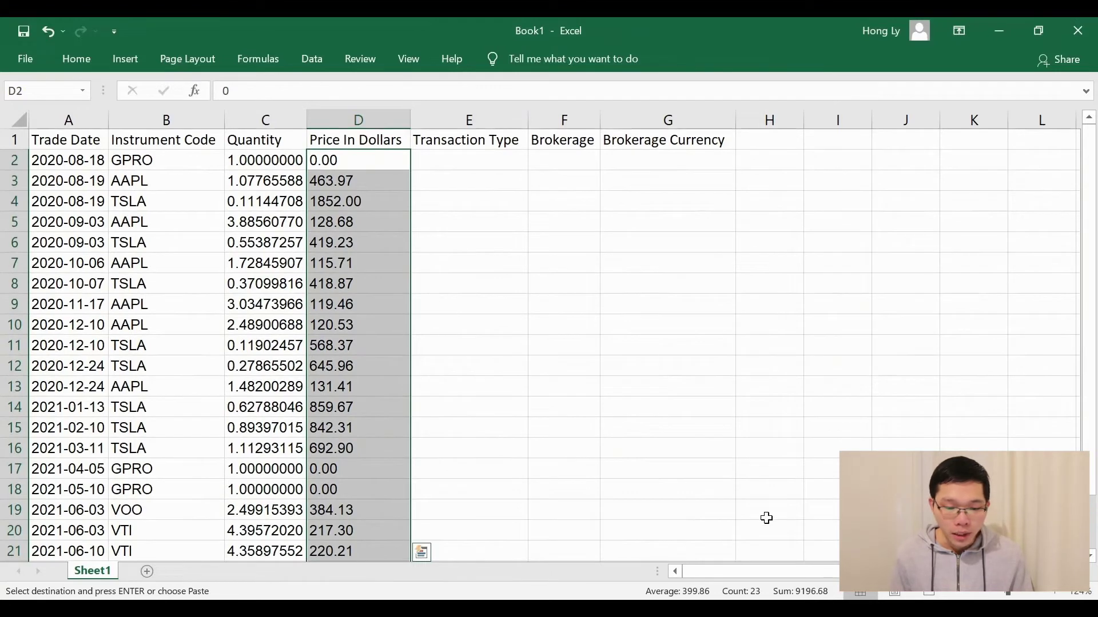
click(533, 207)
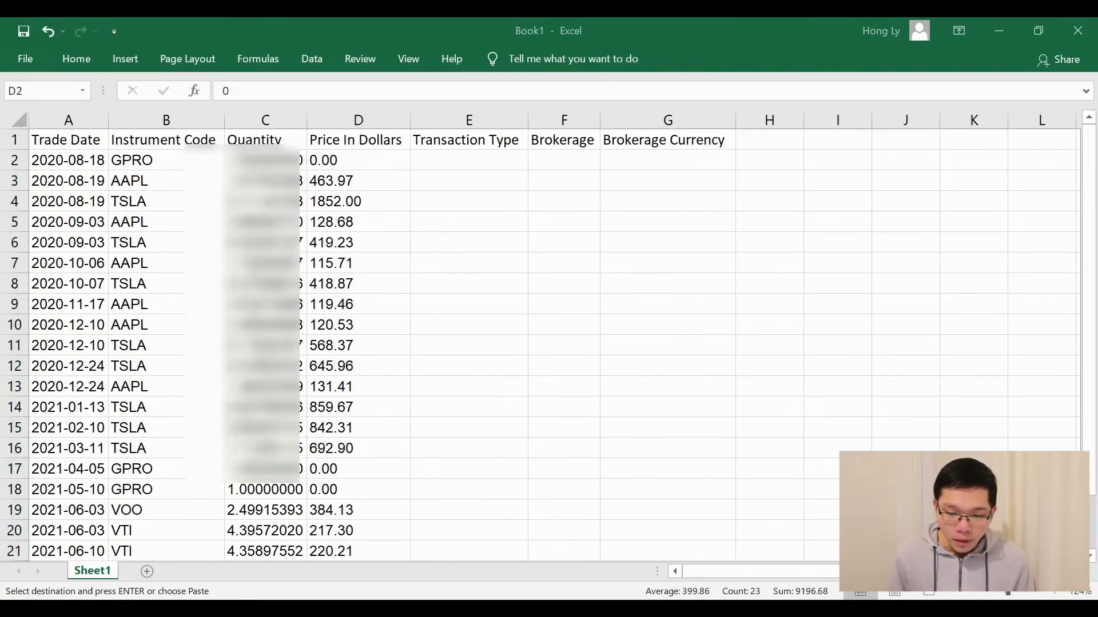
Fill Transaction Type with the report's 23 SIDE values
key(alt+Tab)
click(436, 151)
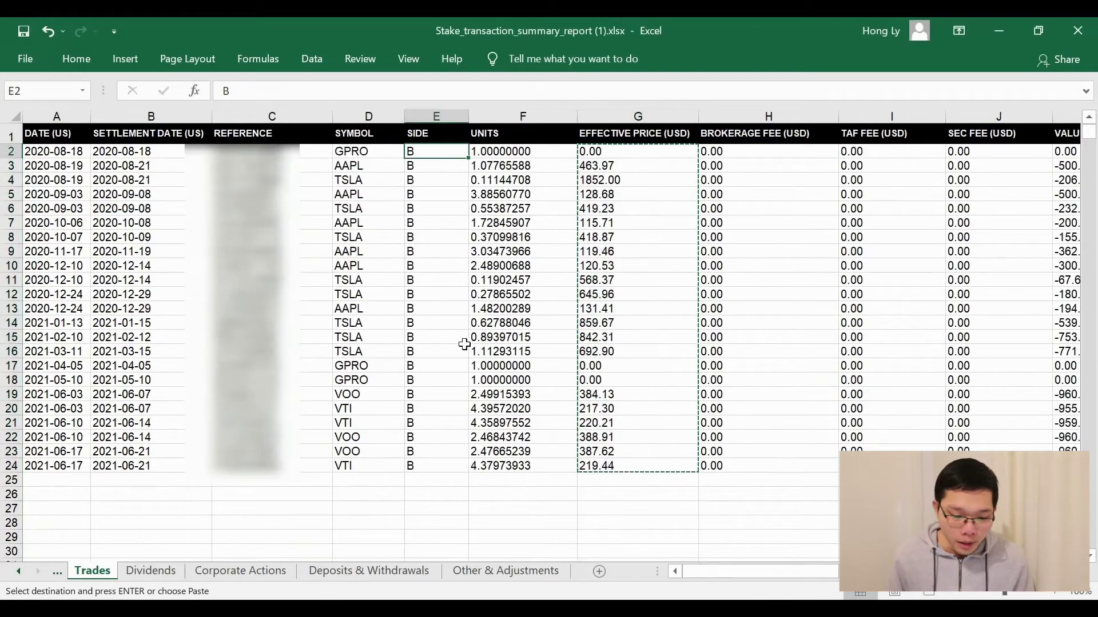
shift+click(423, 466)
key(ctrl+c)
key(alt+Tab)
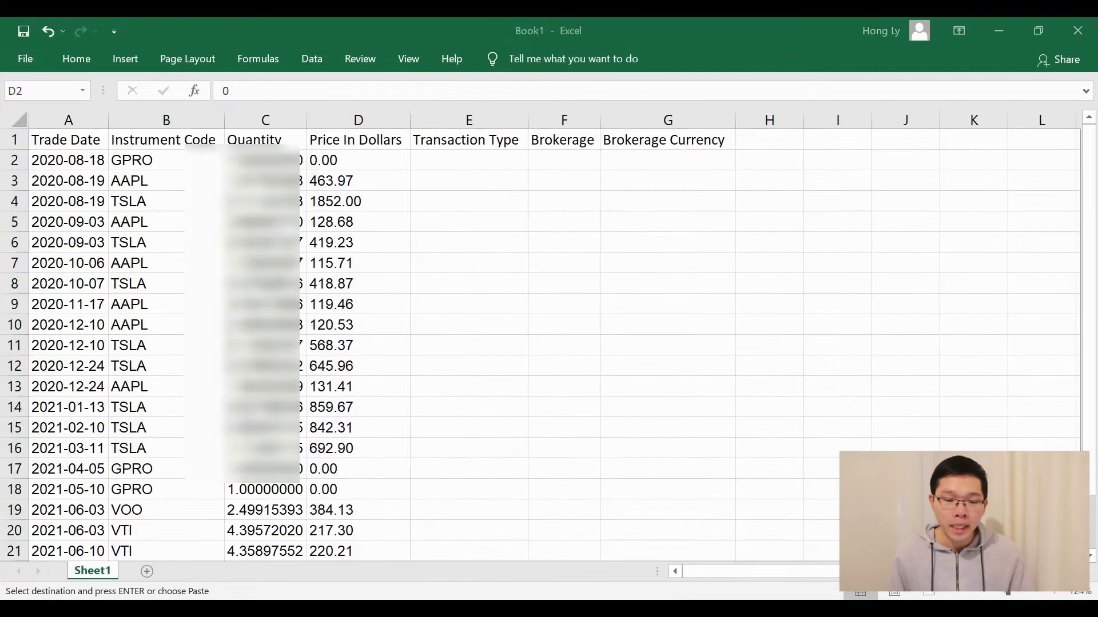
key(Right)
key(ctrl+v)
scroll(583, 338, down, 4)
scroll(577, 338, up, 4)
click(588, 208)
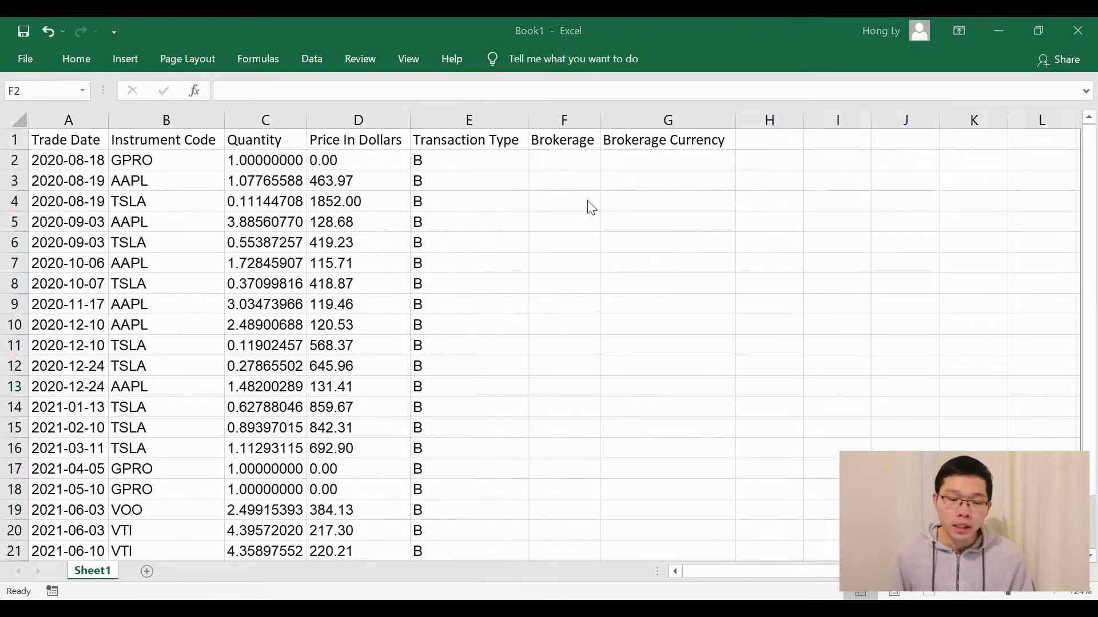
click(559, 140)
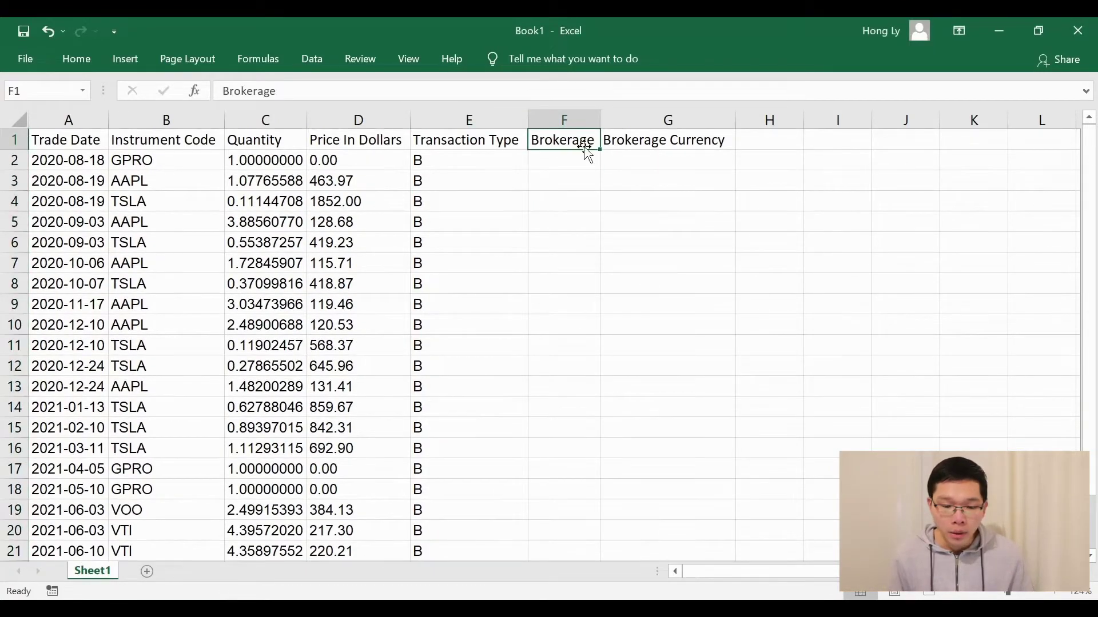
Copy the report's 23 brokerage fees into the Brokerage column
key(alt+Tab)
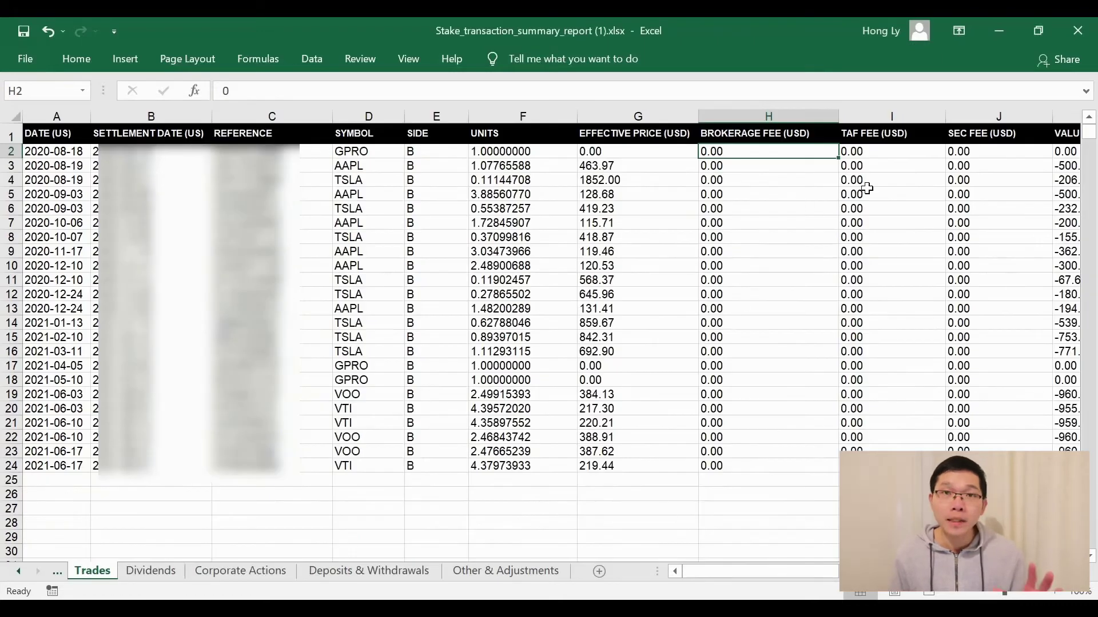
scroll(863, 185, right, 1)
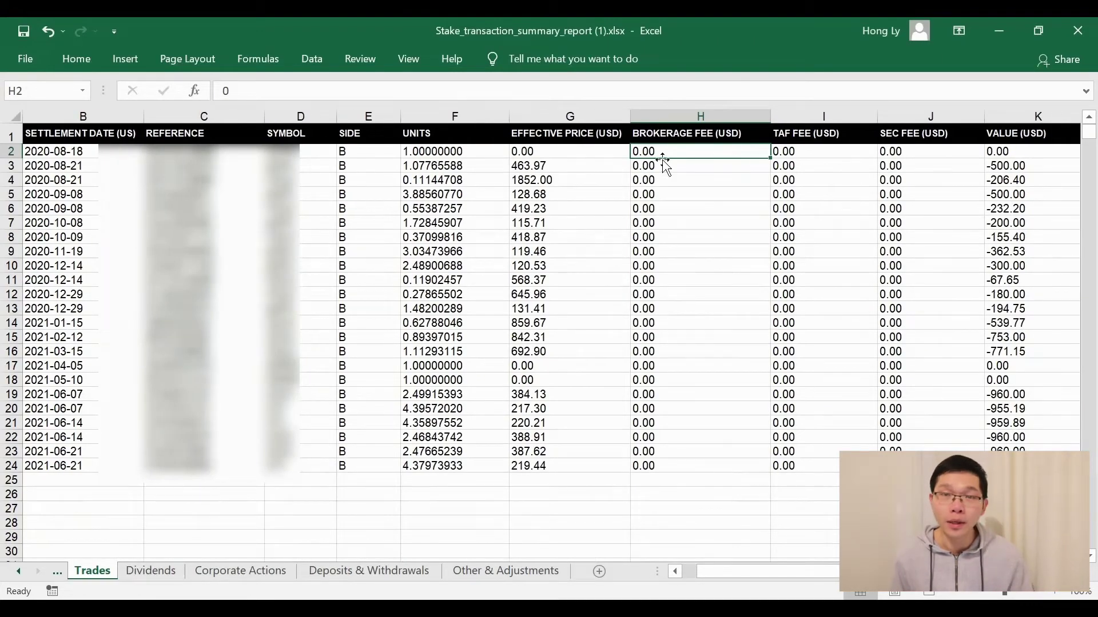
drag(659, 151, 671, 462)
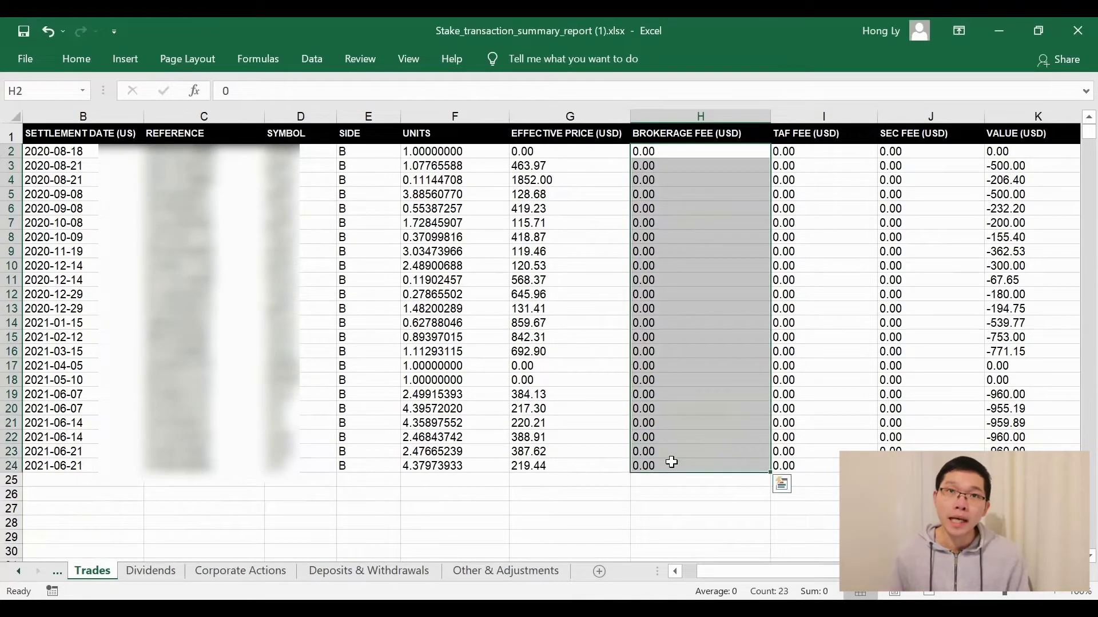
key(ctrl+c)
key(alt+Tab)
click(564, 161)
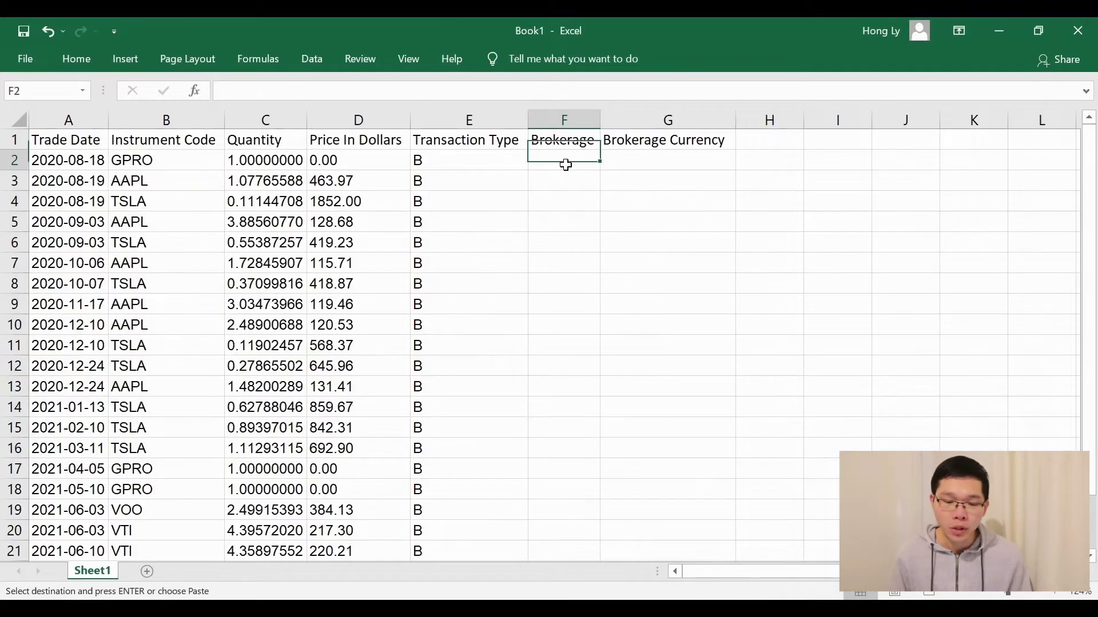
key(ctrl+v)
scroll(678, 248, down, 3)
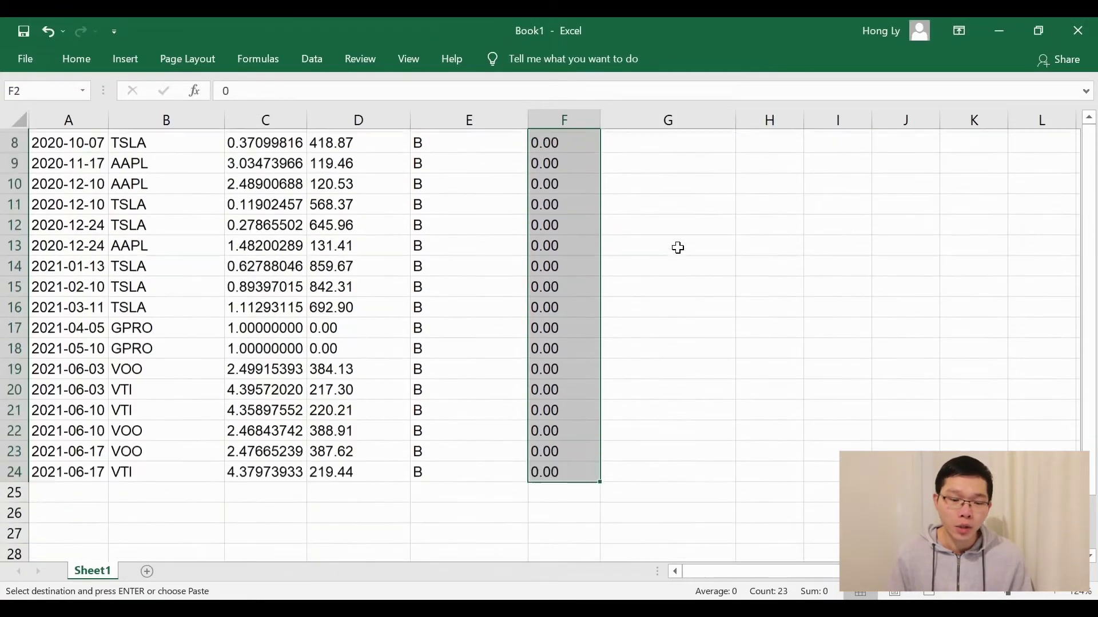
scroll(678, 247, up, 3)
Fill Brokerage Currency with USD from G2 down to G24
click(665, 139)
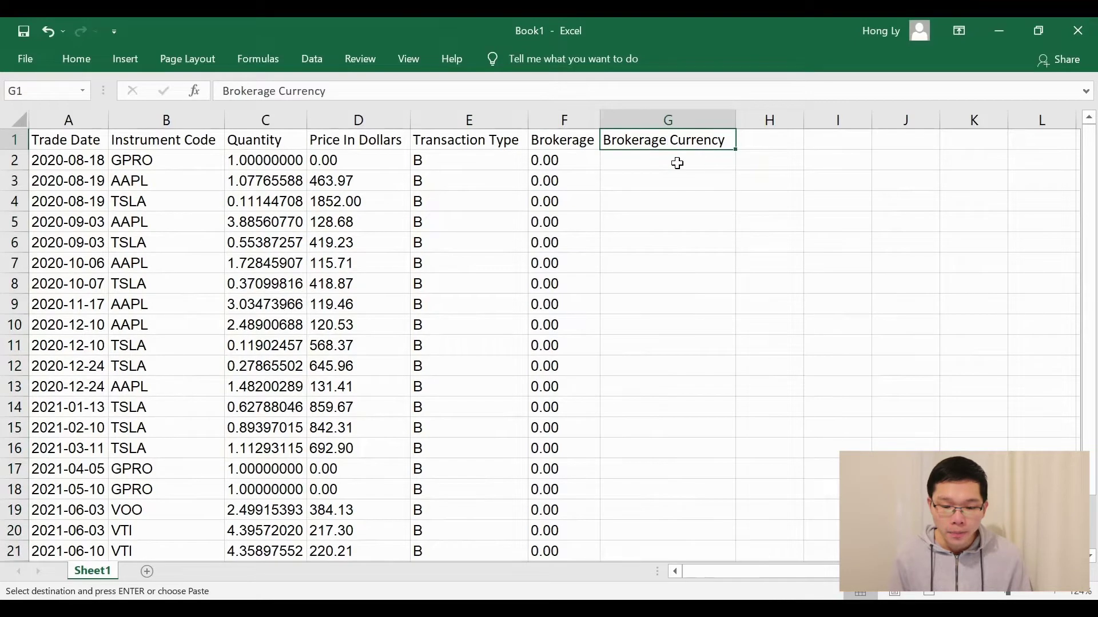
click(660, 159)
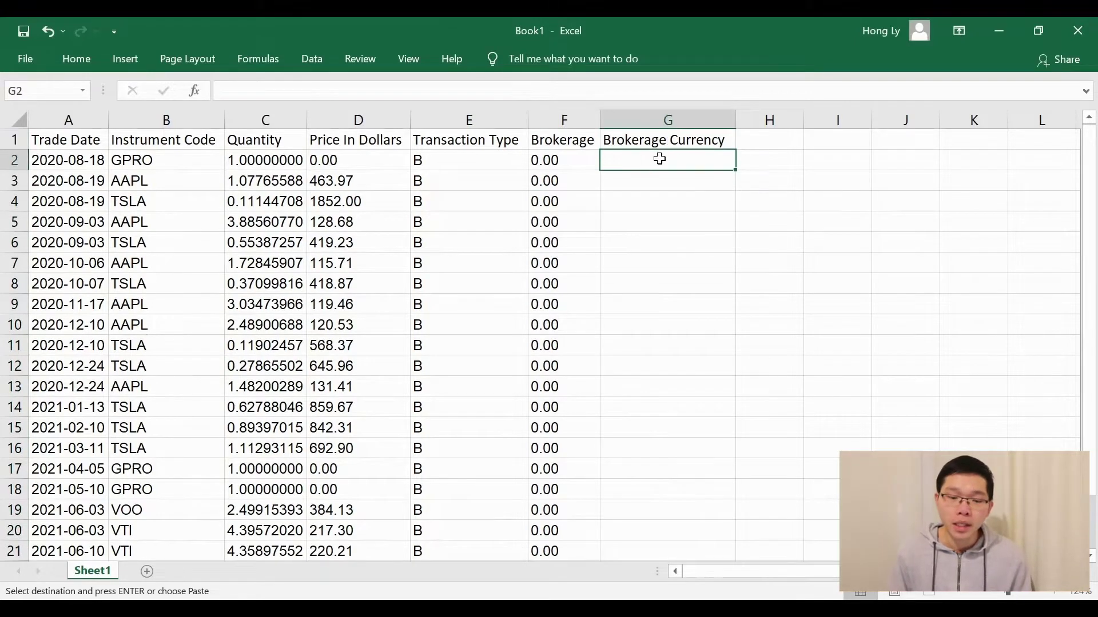
text(USD)
key(Return)
click(686, 162)
drag(736, 170, 705, 505)
scroll(643, 373, down, 3)
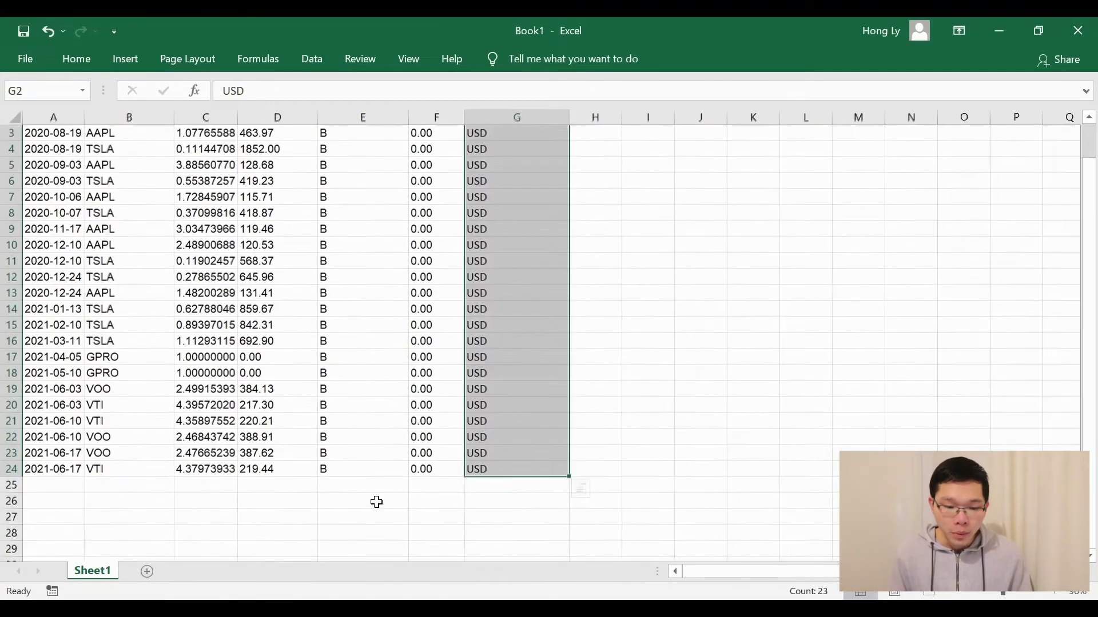
click(331, 506)
scroll(62, 262, up, 1)
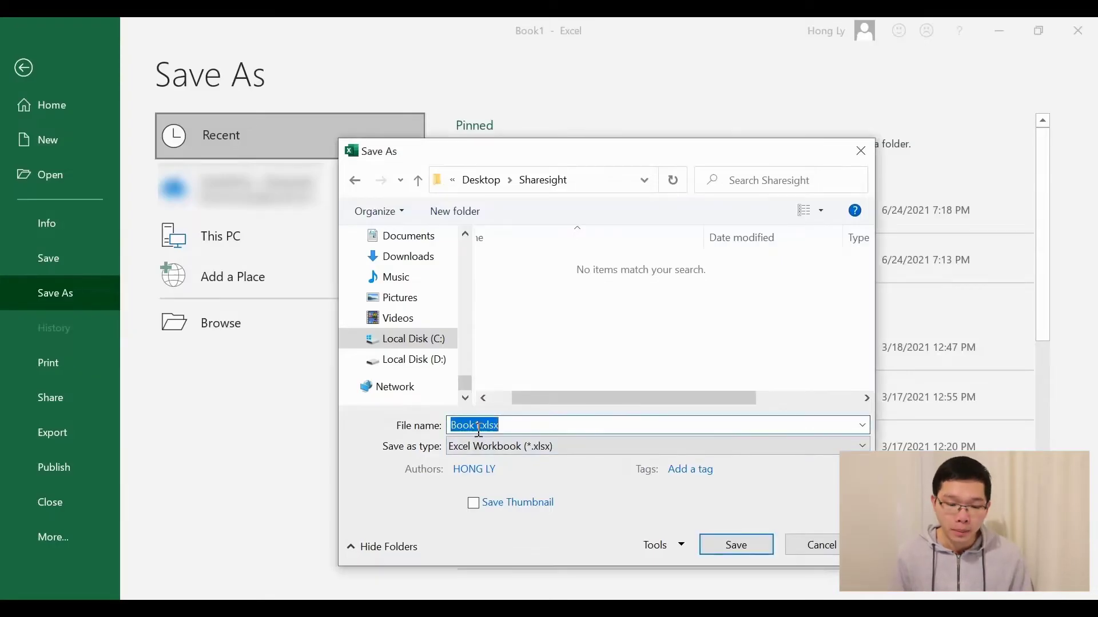
Save the sheet as Sharesight_Stake in CSV (Comma delimited) format, keeping that format
click(479, 430)
key(shift+Home)
text(Sharesight_)
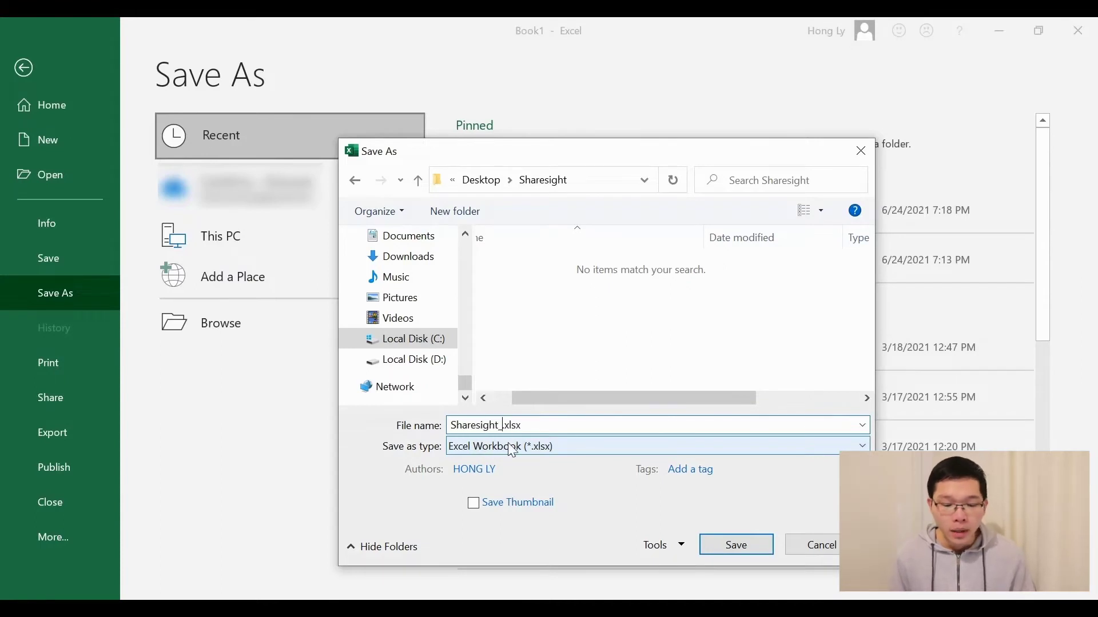
text(Stake)
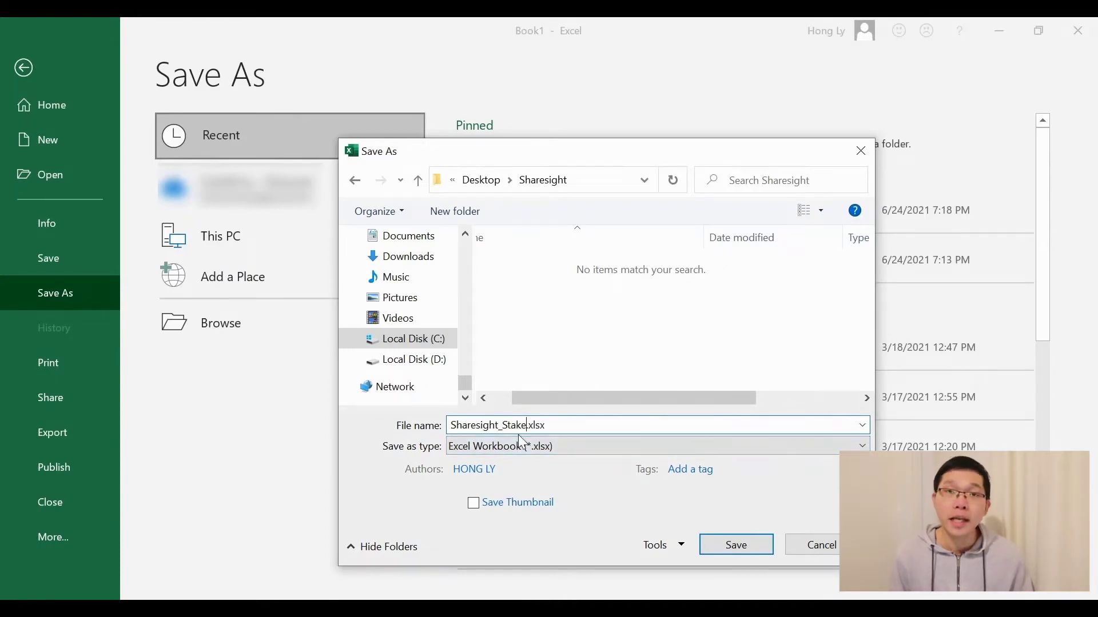
click(570, 449)
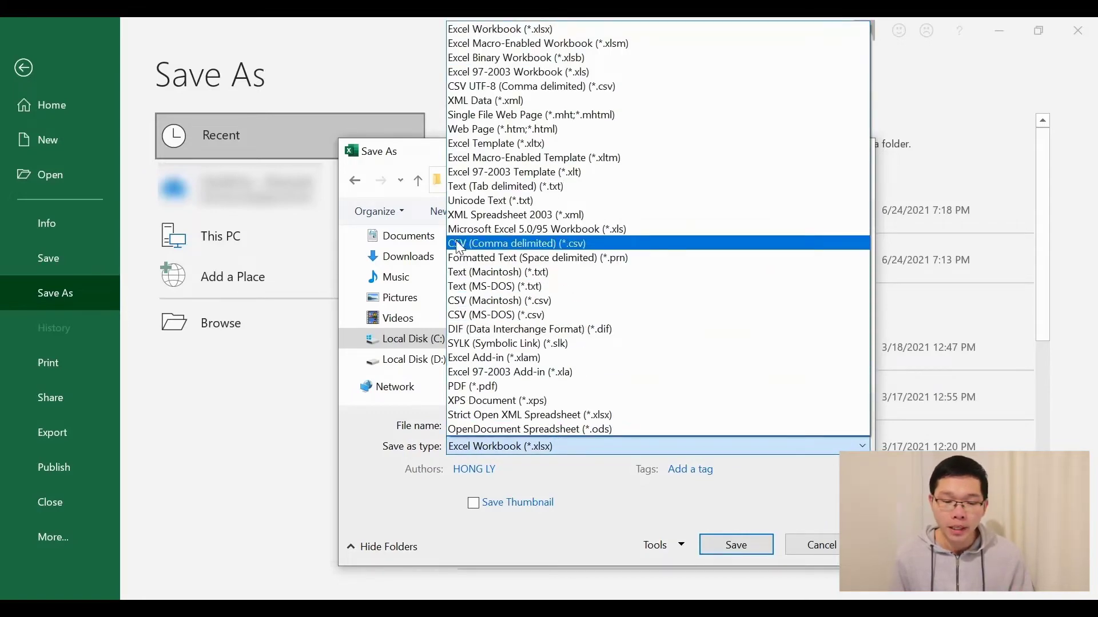
click(578, 245)
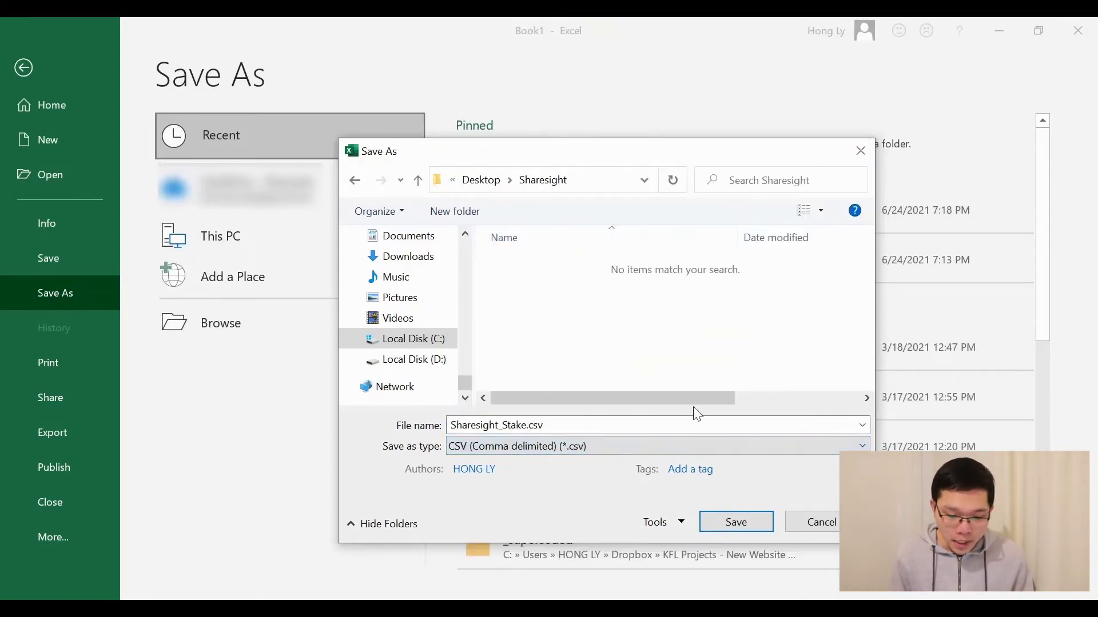
click(736, 522)
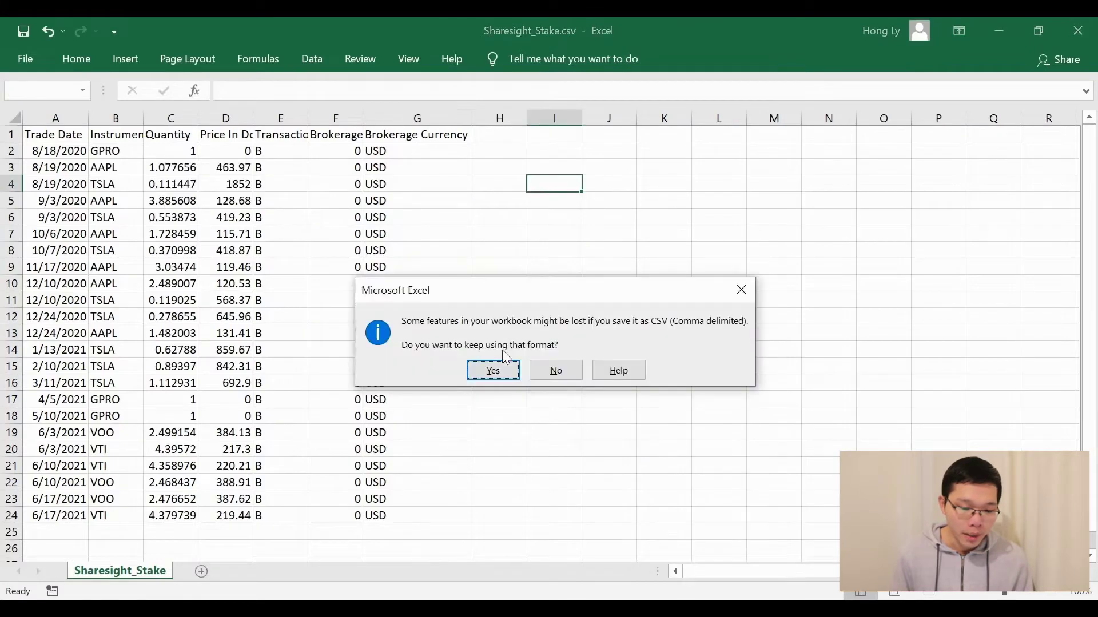
click(498, 373)
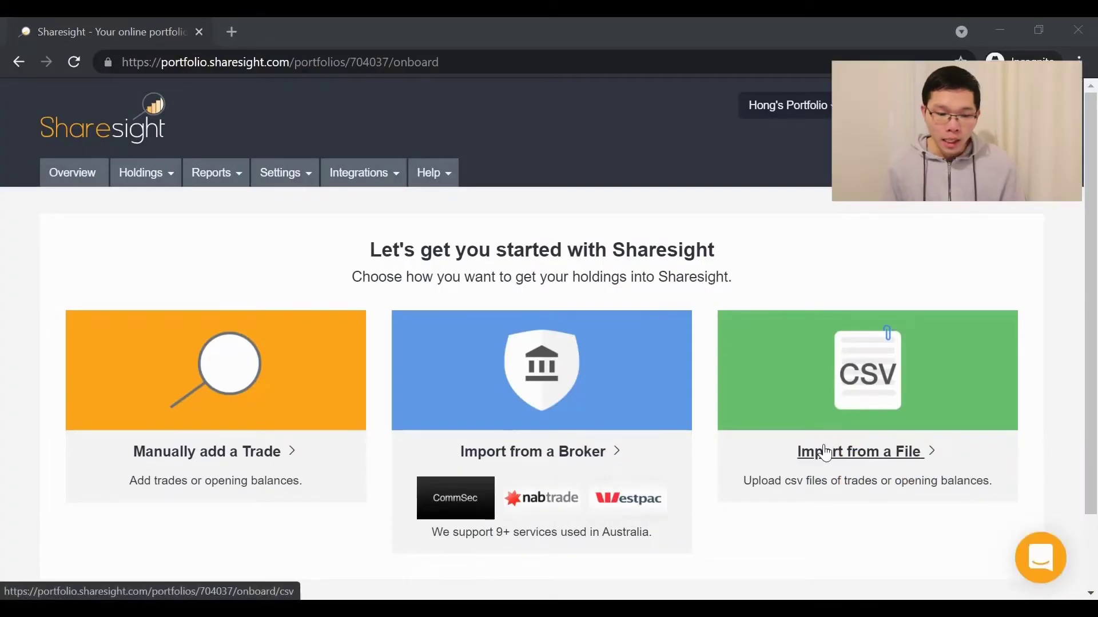
Upload Sharesight_Stake.csv as the individual trades file and continue to column mapping
click(843, 456)
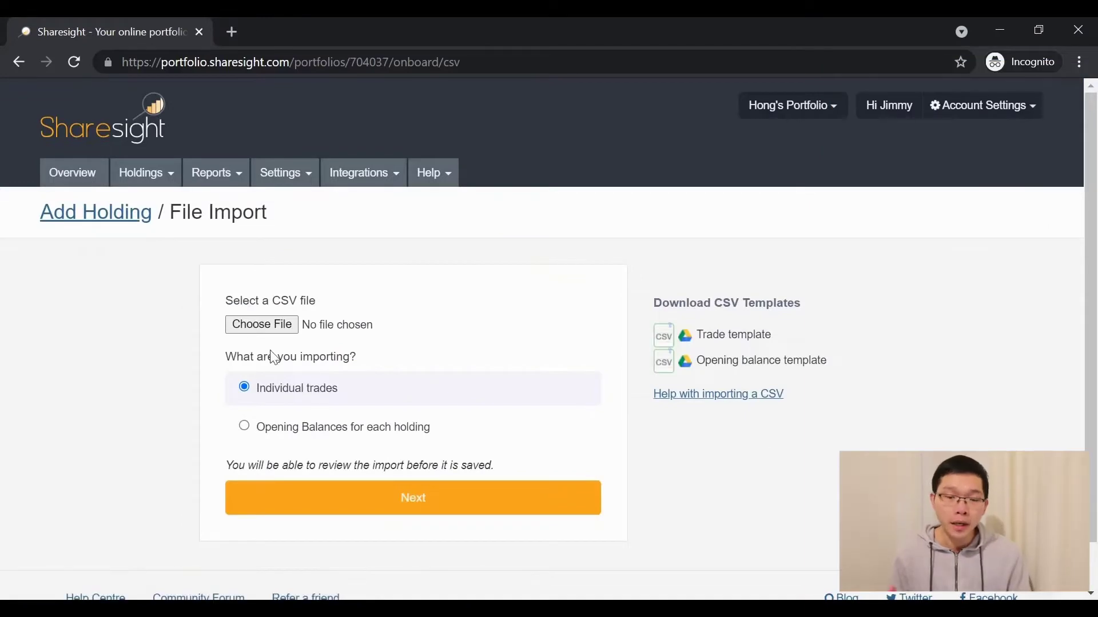
click(246, 335)
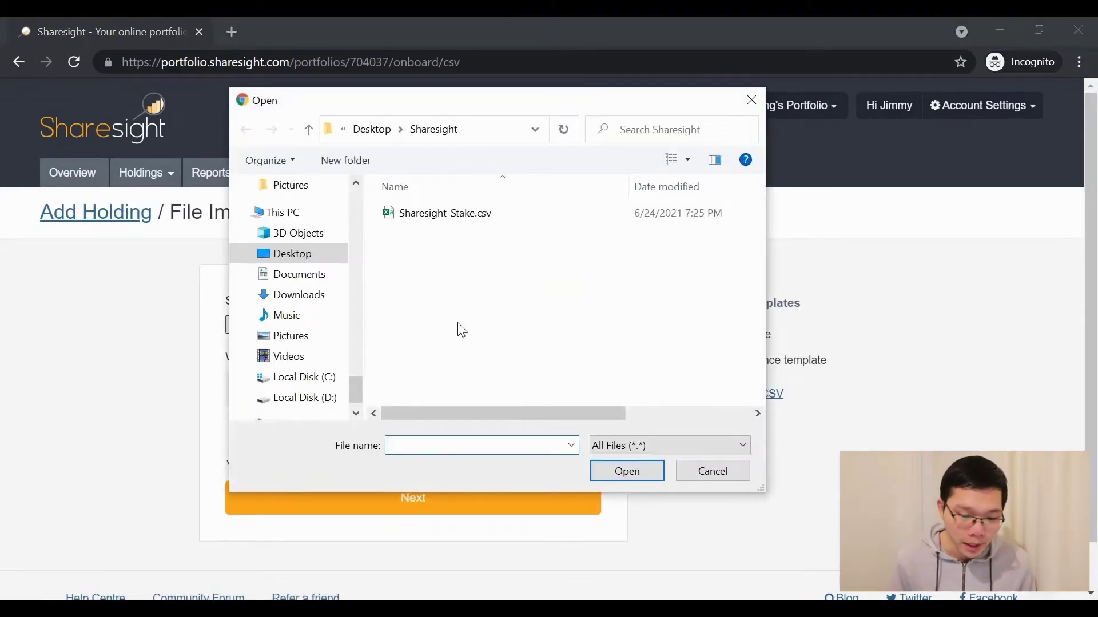
click(417, 219)
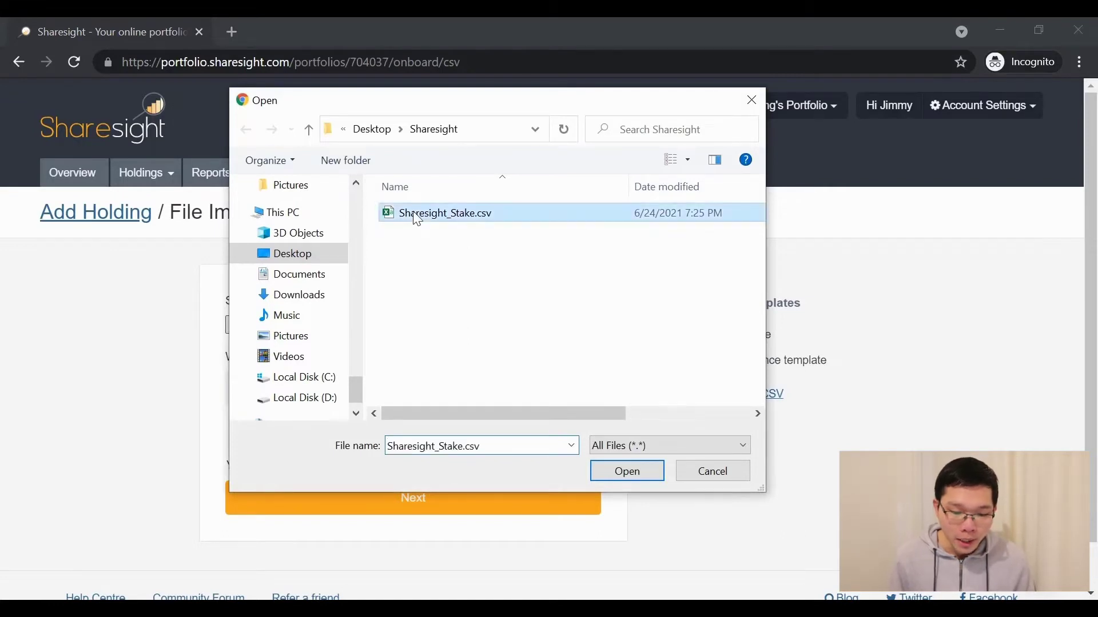
click(625, 474)
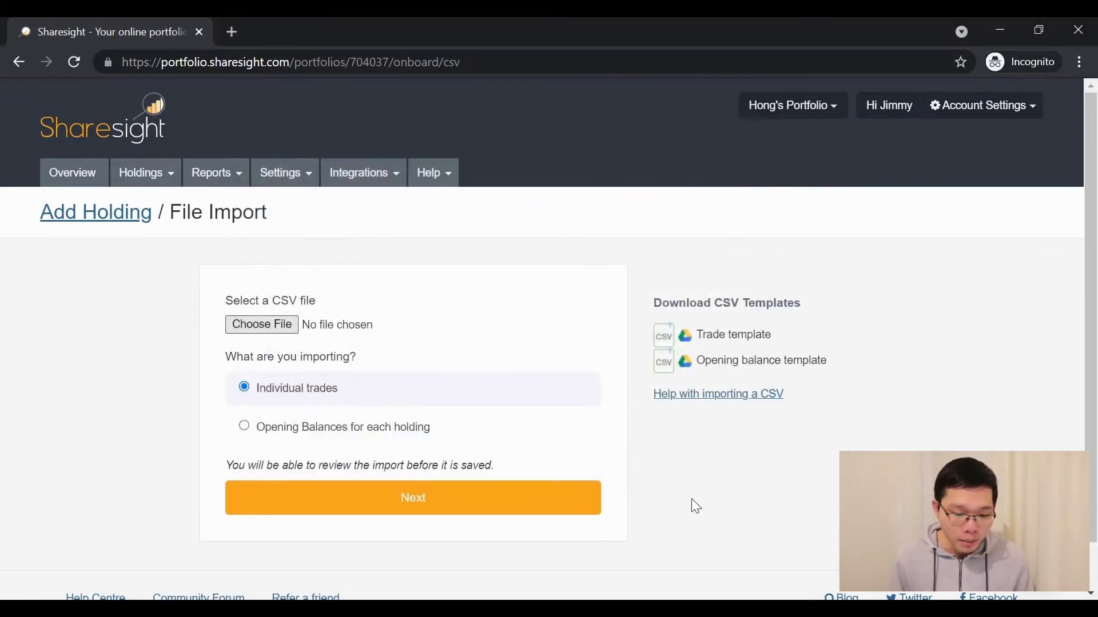
scroll(691, 499, down, 1)
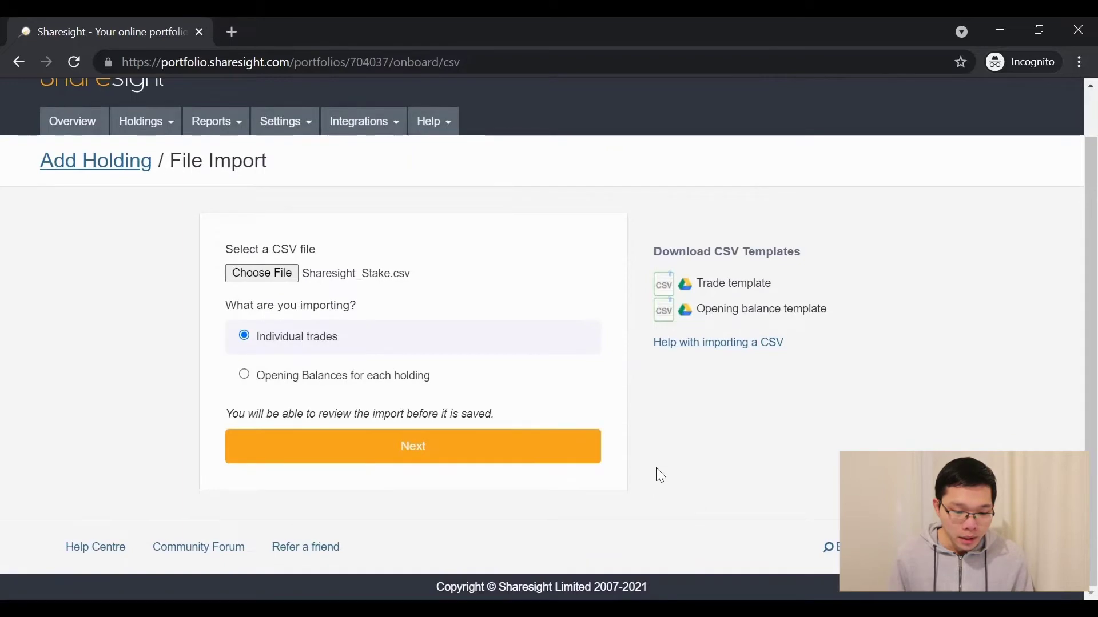
click(401, 453)
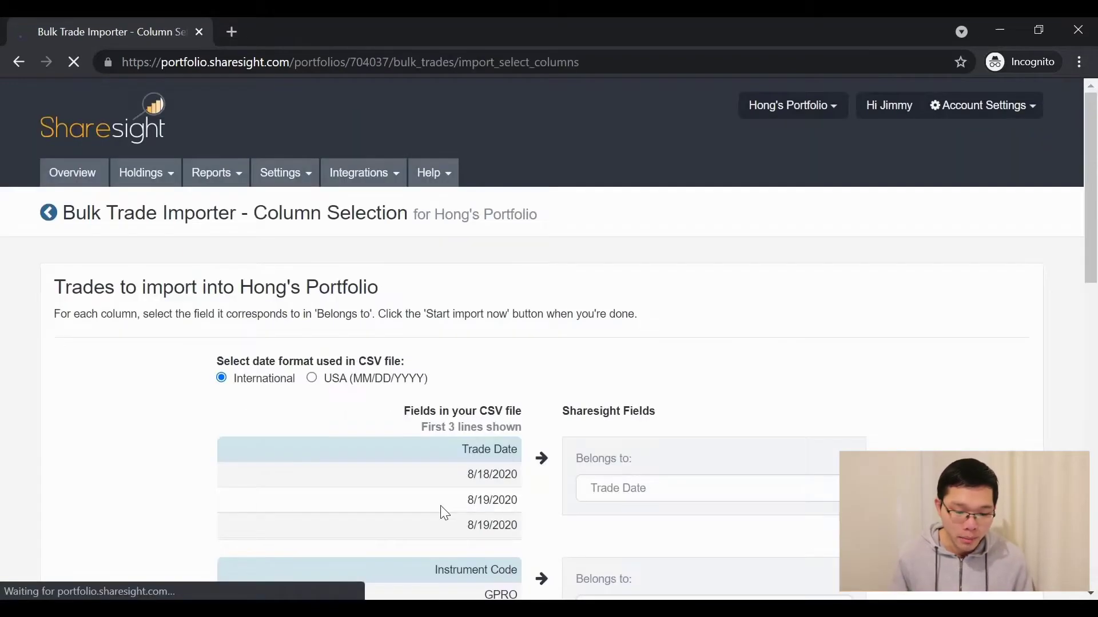
Use the USA (MM/DD/YYYY) date format, review the column mappings, and start the import
scroll(445, 513, down, 3)
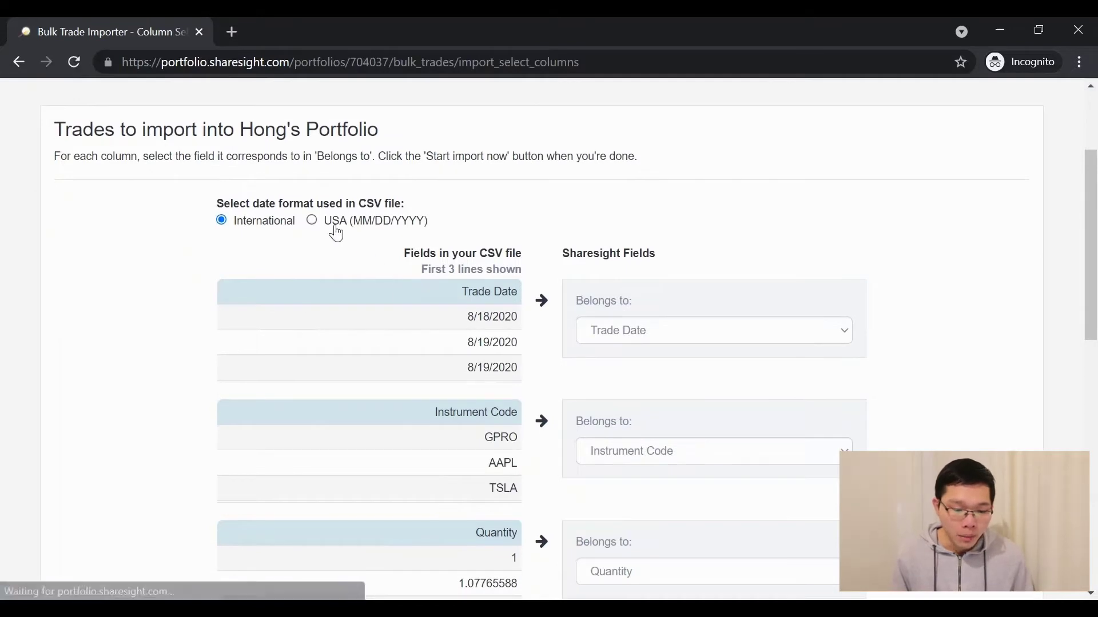
click(316, 223)
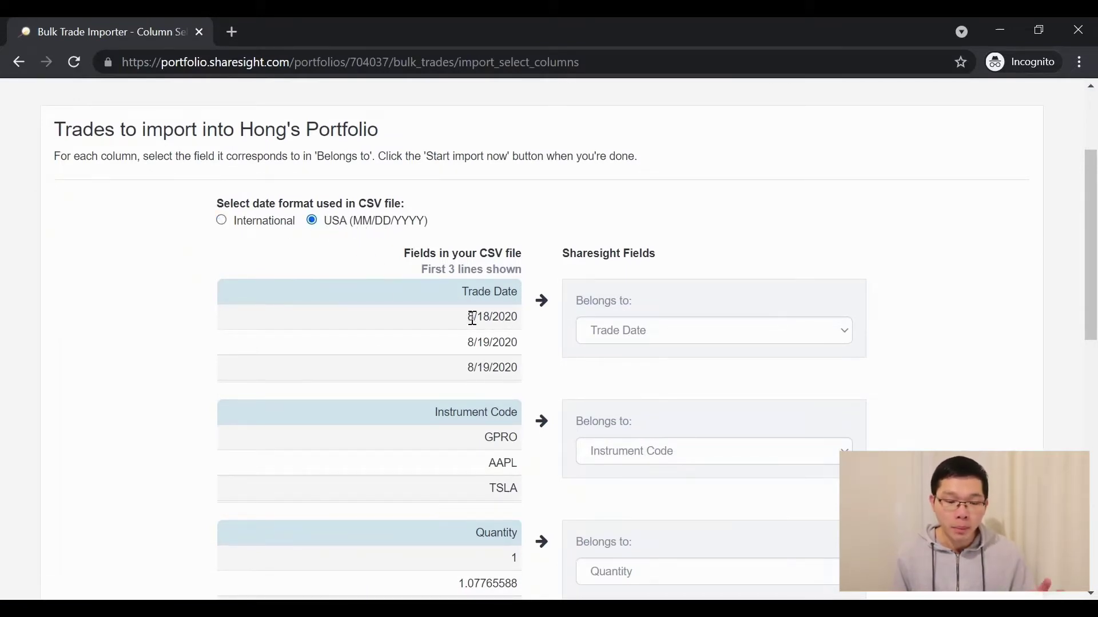
scroll(551, 361, down, 1)
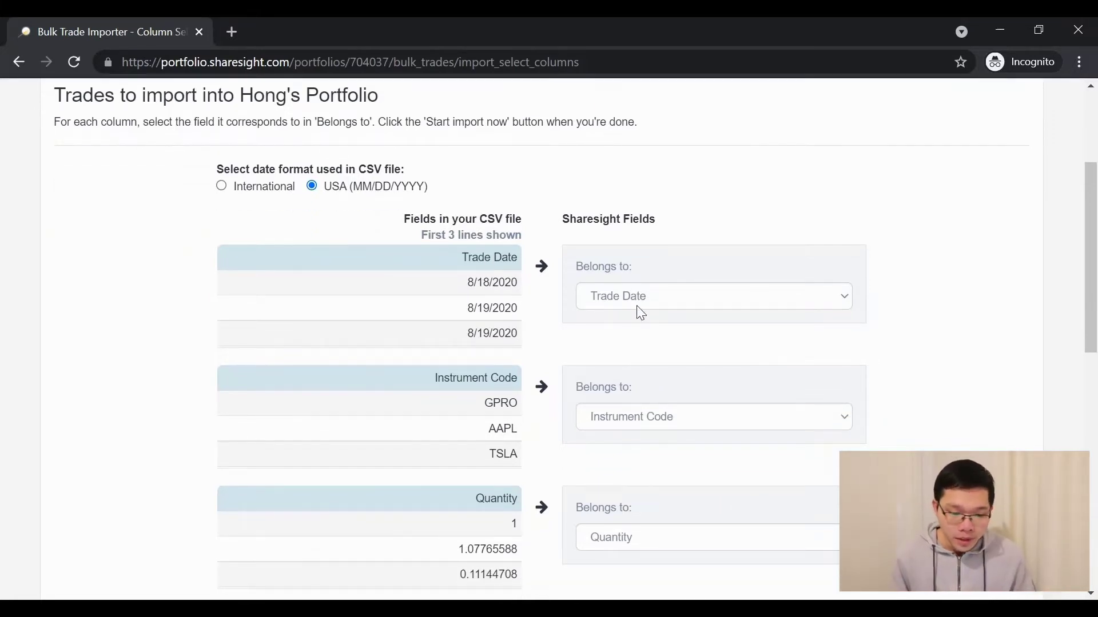
scroll(565, 318, down, 2)
scroll(563, 350, down, 5)
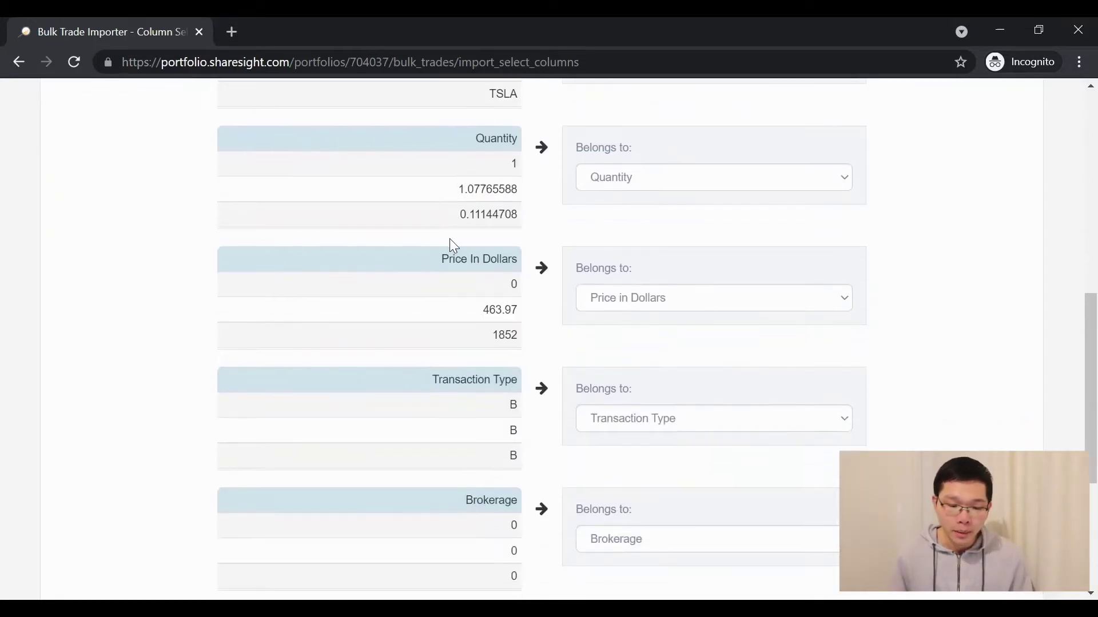
scroll(551, 350, down, 2)
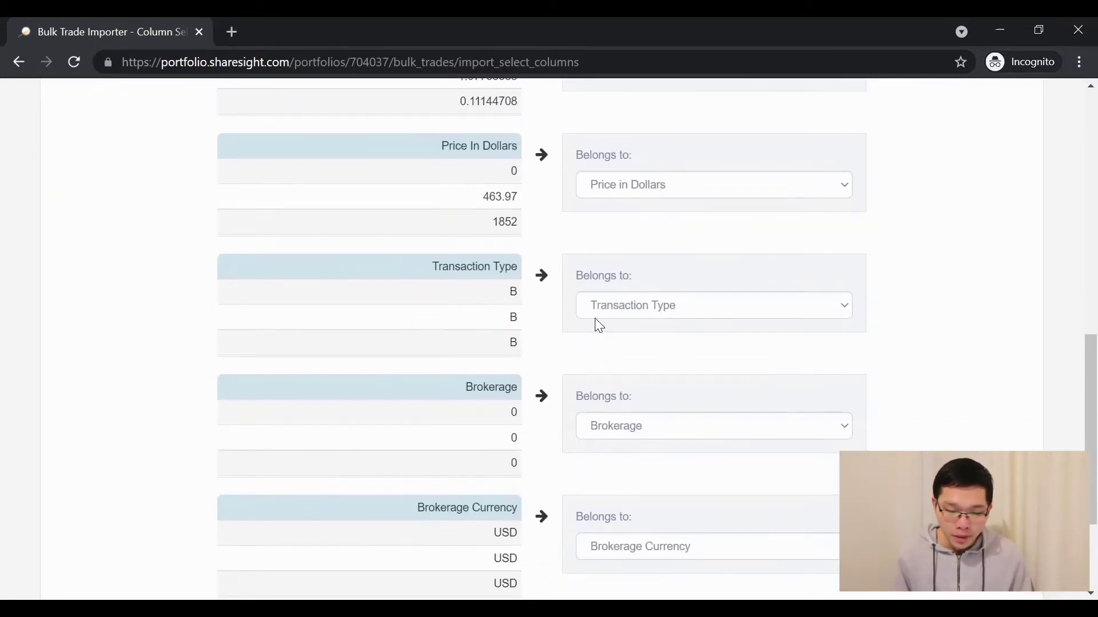
scroll(550, 398, down, 2)
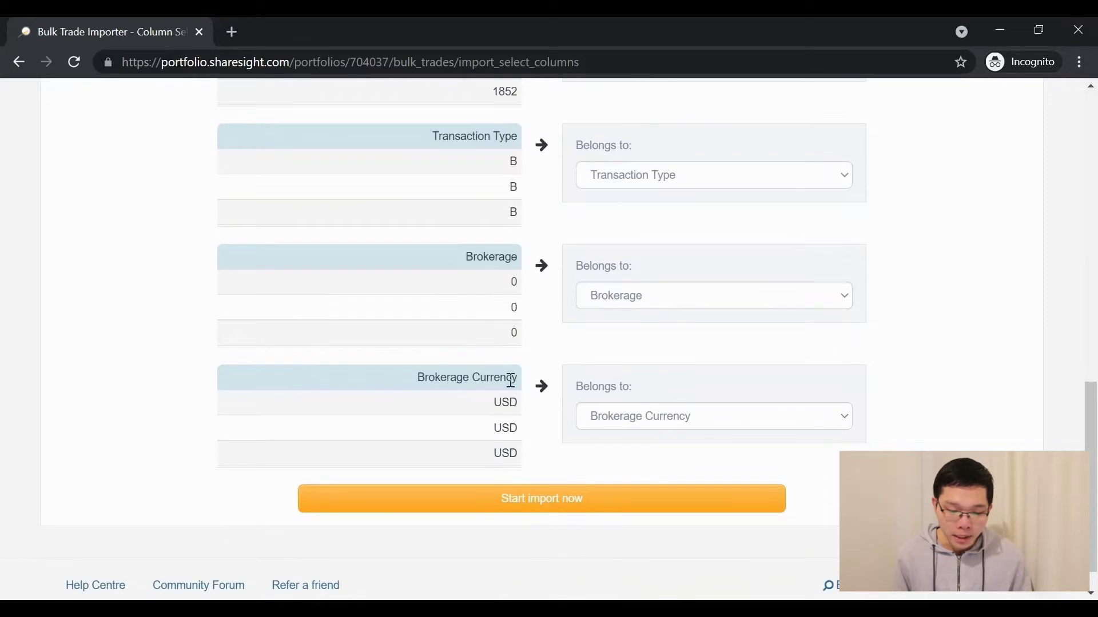
scroll(594, 423, down, 1)
click(540, 460)
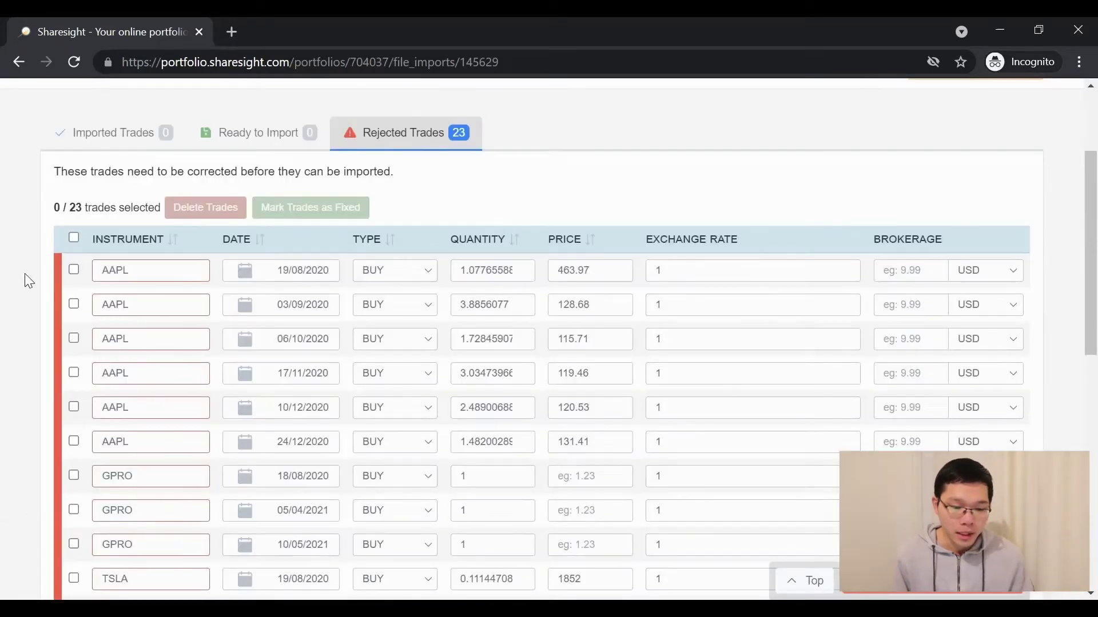
Match the AAPL and GPRO trades to their NASDAQ listings
scroll(25, 273, down, 10)
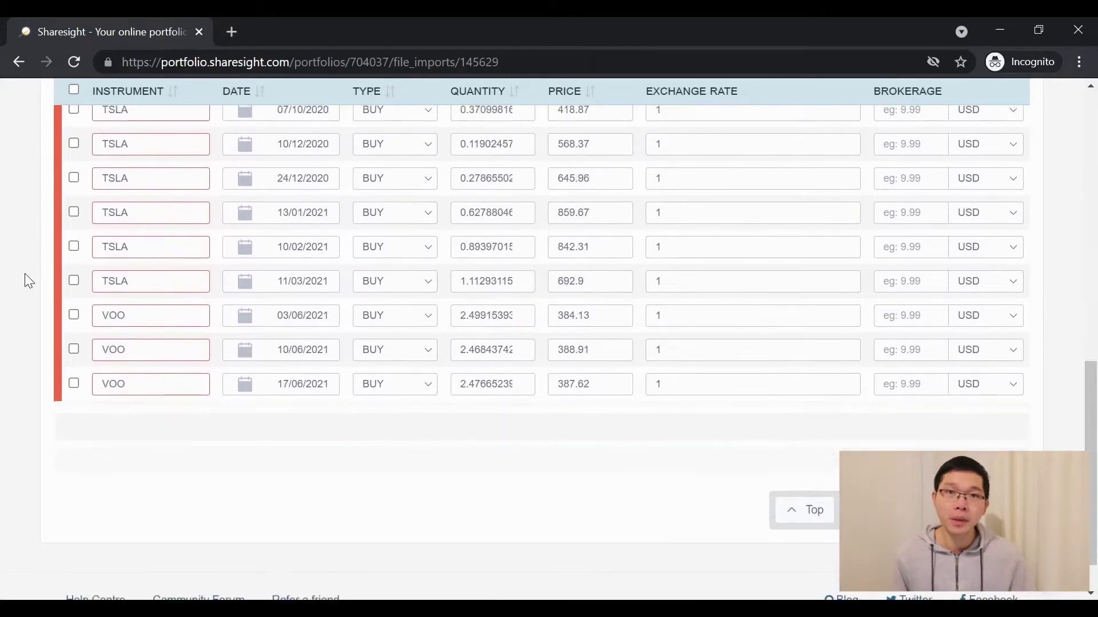
scroll(25, 273, up, 9)
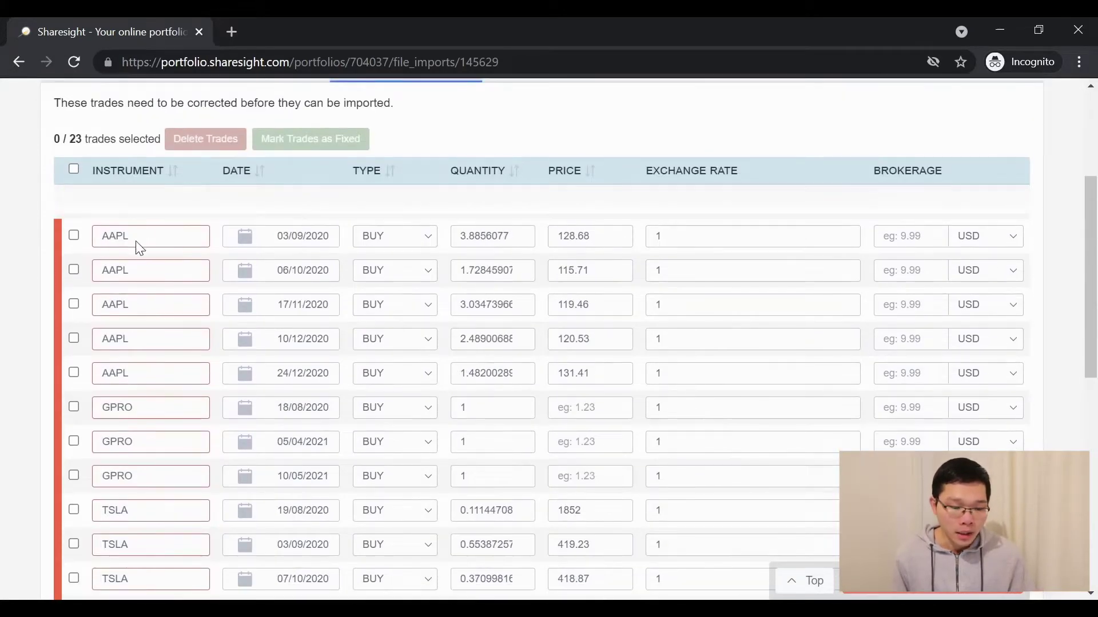
scroll(139, 248, up, 1)
mouse_move(129, 259)
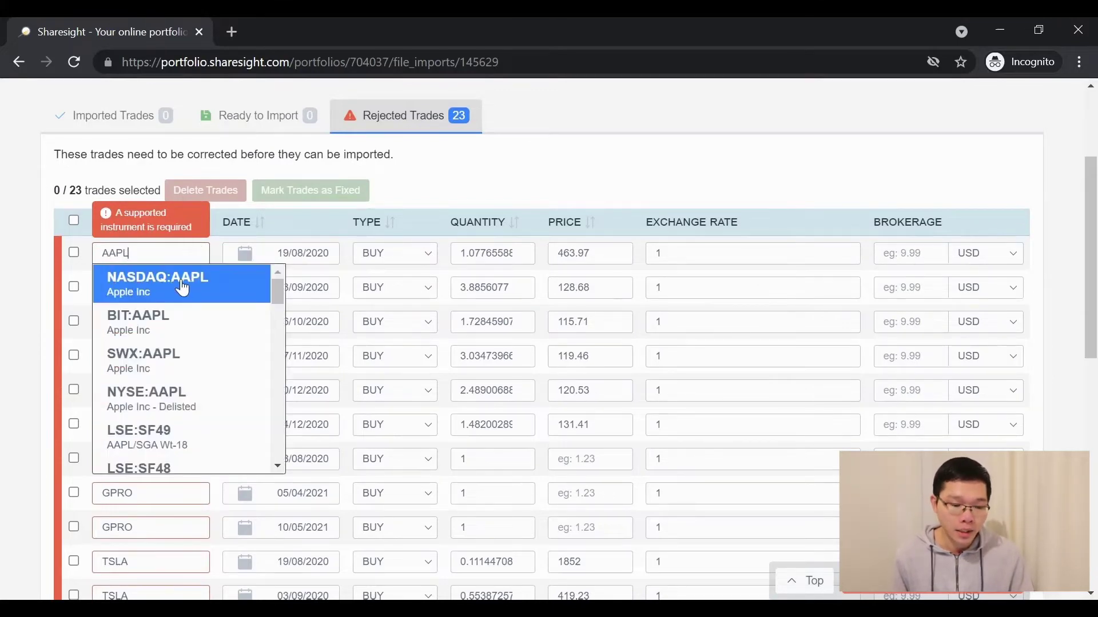
click(172, 279)
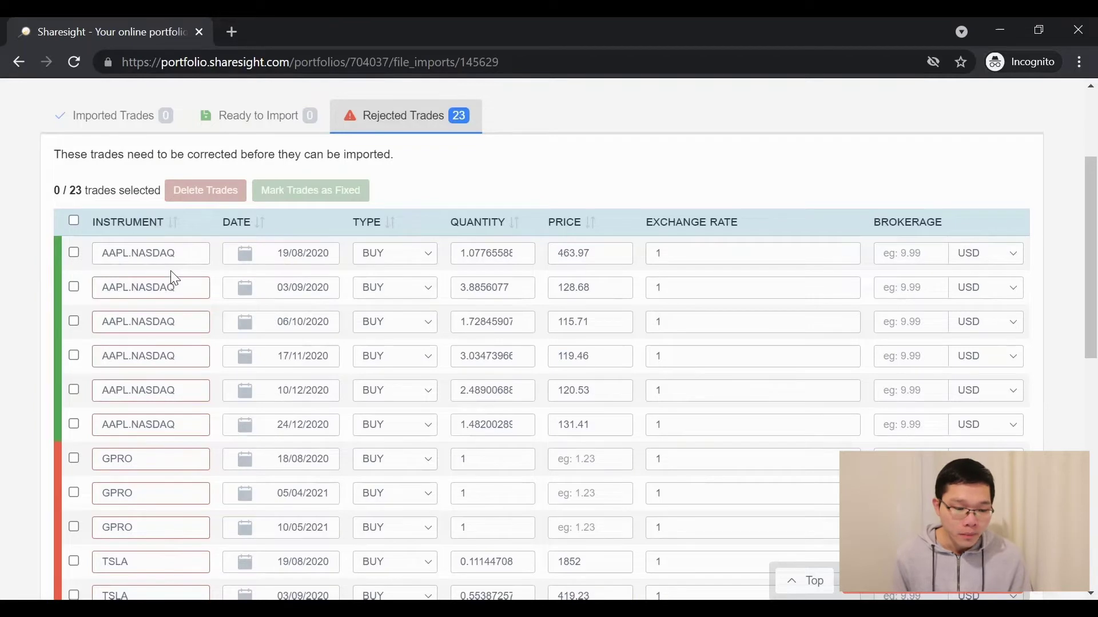
scroll(175, 278, down, 3)
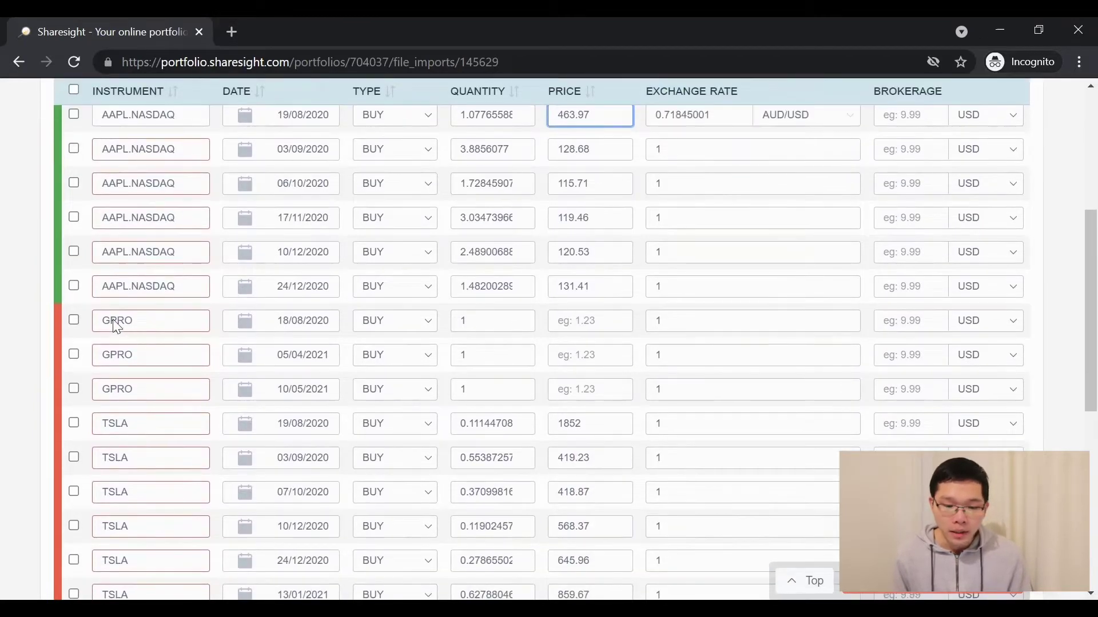
mouse_move(114, 320)
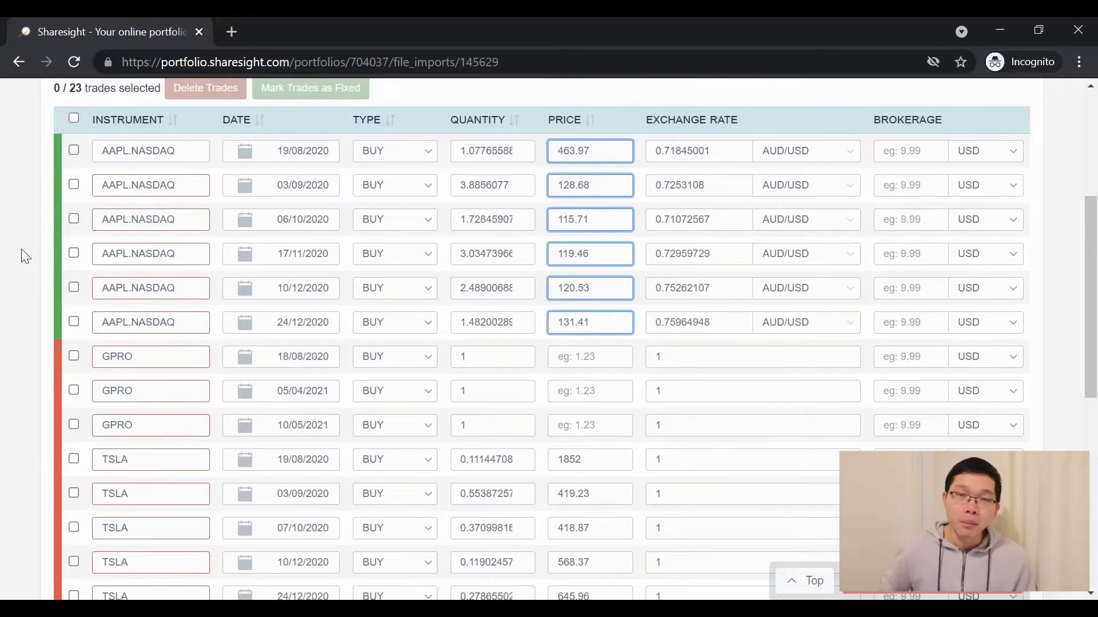
click(128, 356)
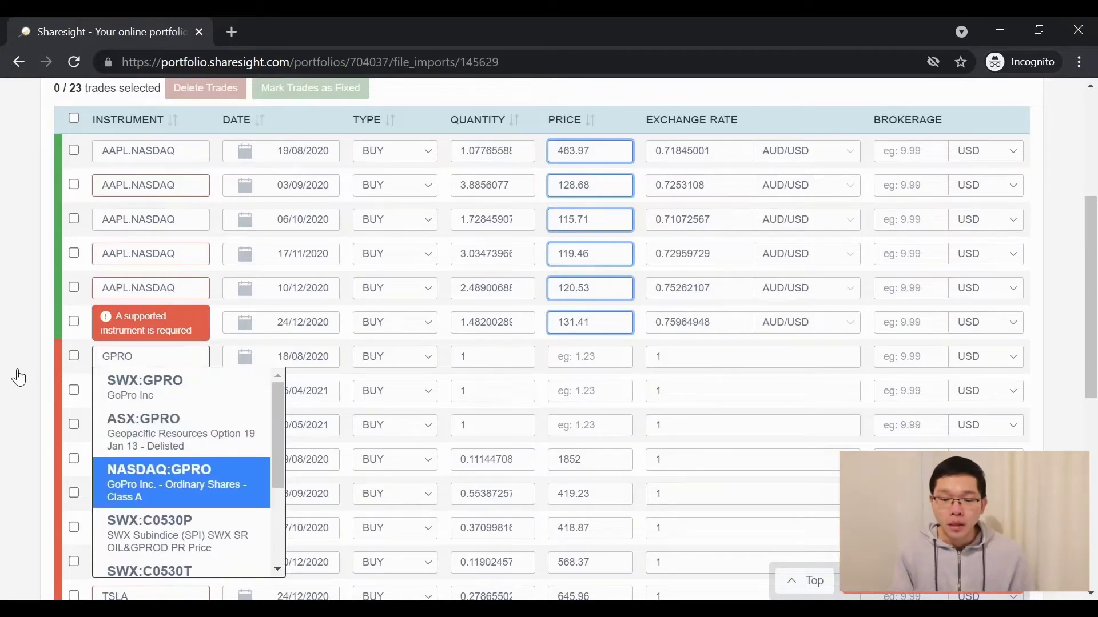
key(Return)
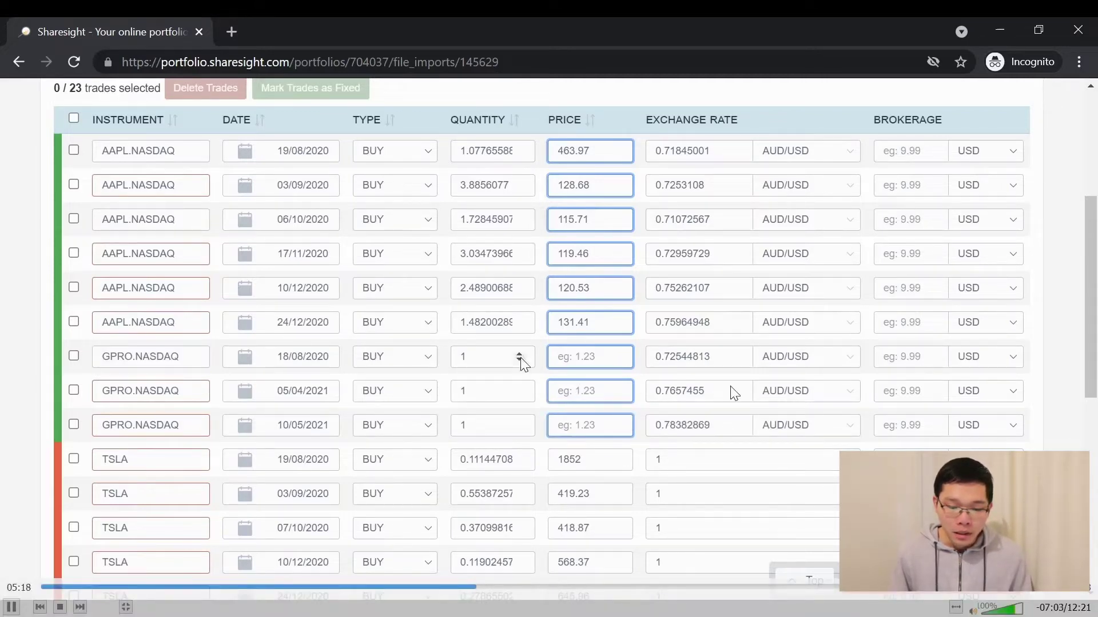
click(583, 390)
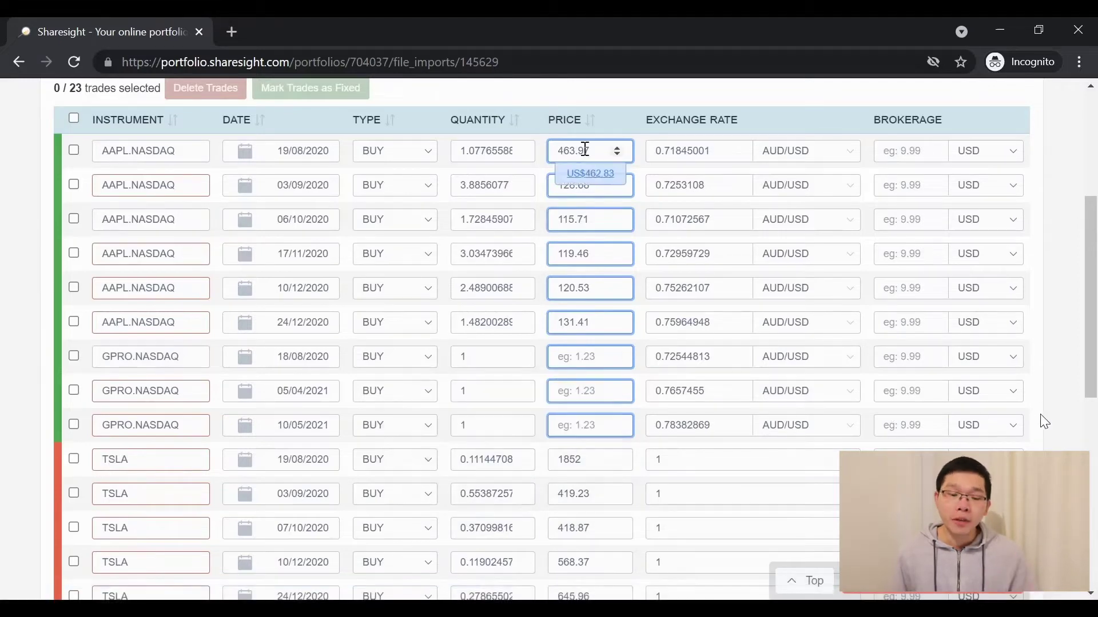
Match TSLA to NASDAQ and VOO and VTI to NYSE so exchange rates fill in
scroll(24, 398, down, 1)
scroll(24, 398, down, 2)
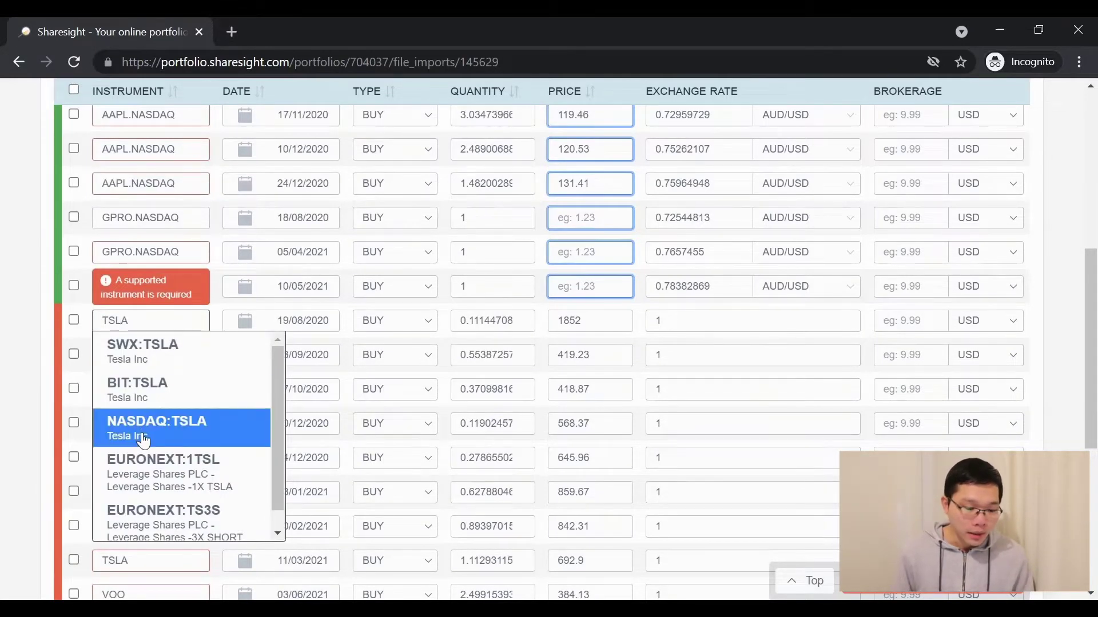
key(Return)
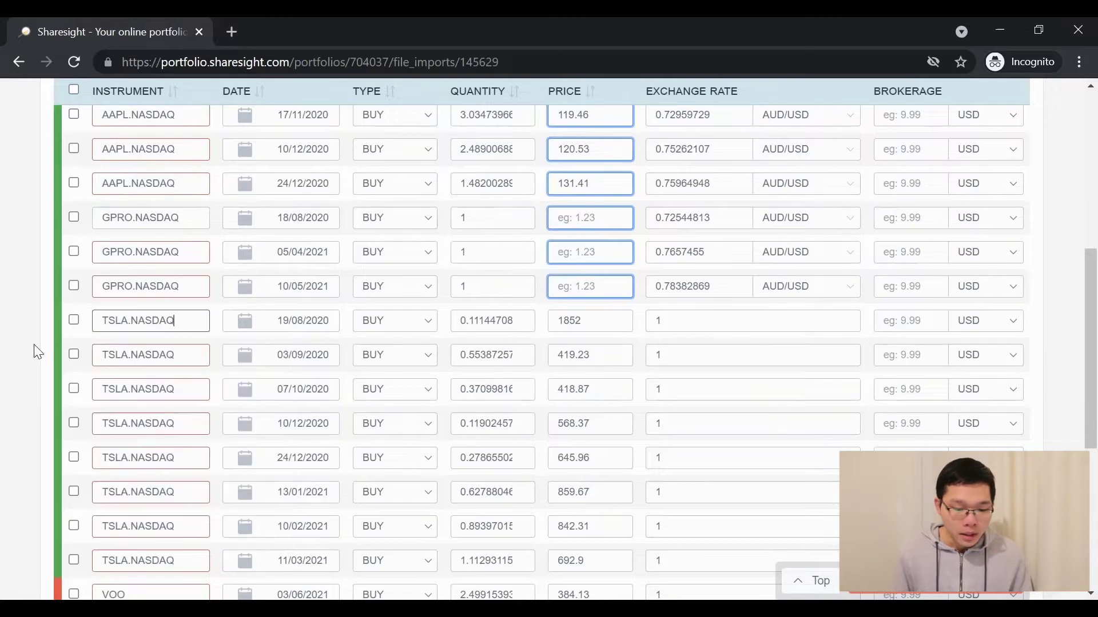
scroll(34, 347, down, 5)
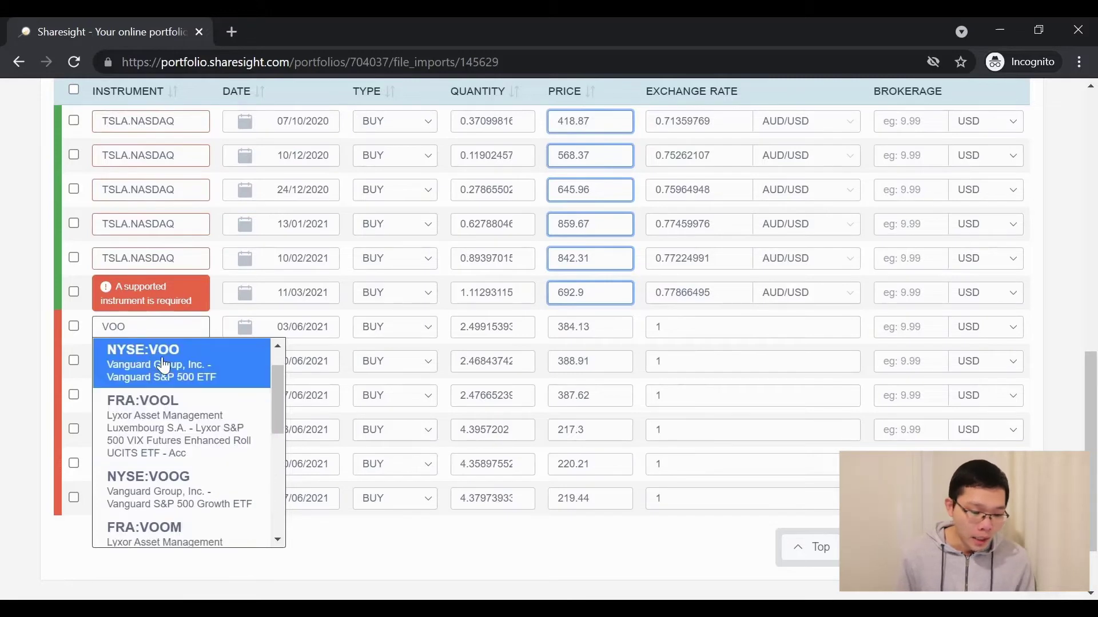
key(Return)
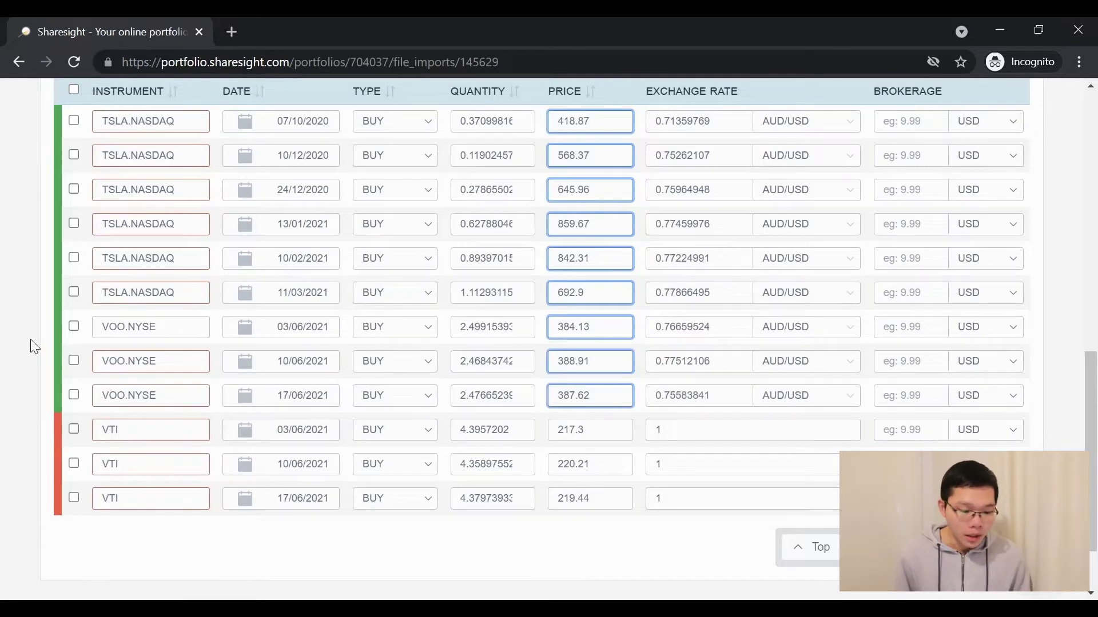
click(123, 425)
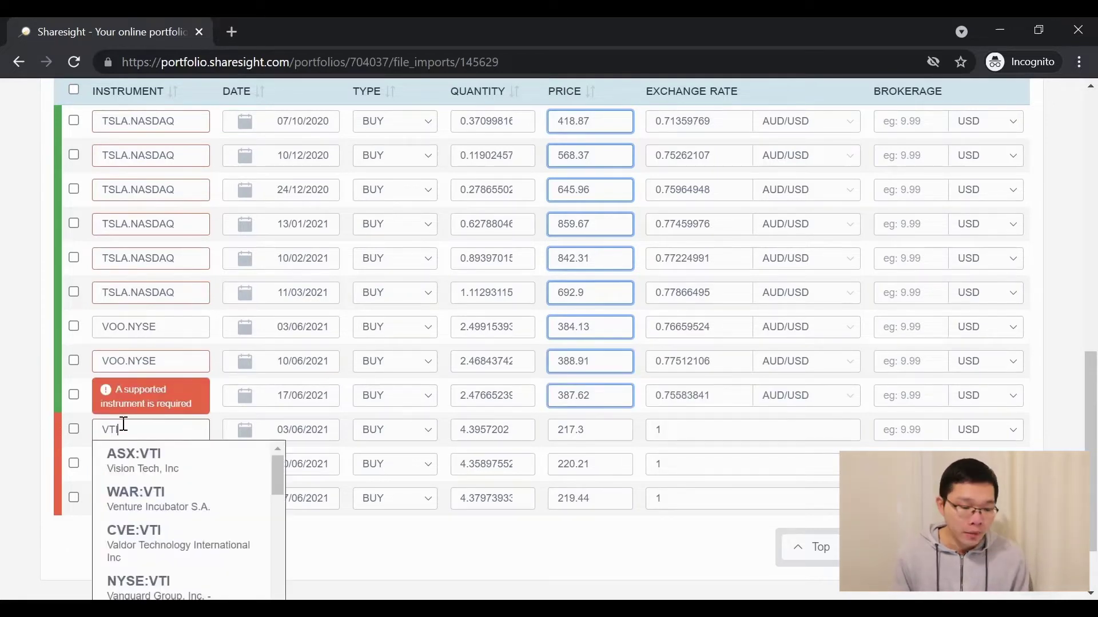
scroll(130, 532, down, 1)
click(130, 538)
click(36, 433)
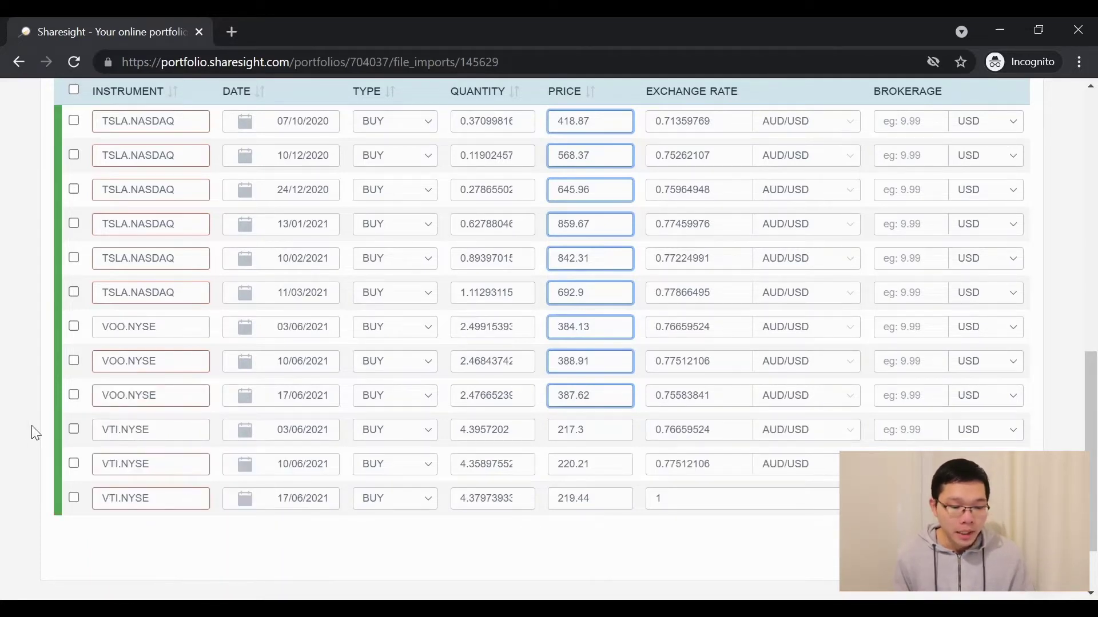
scroll(34, 433, up, 5)
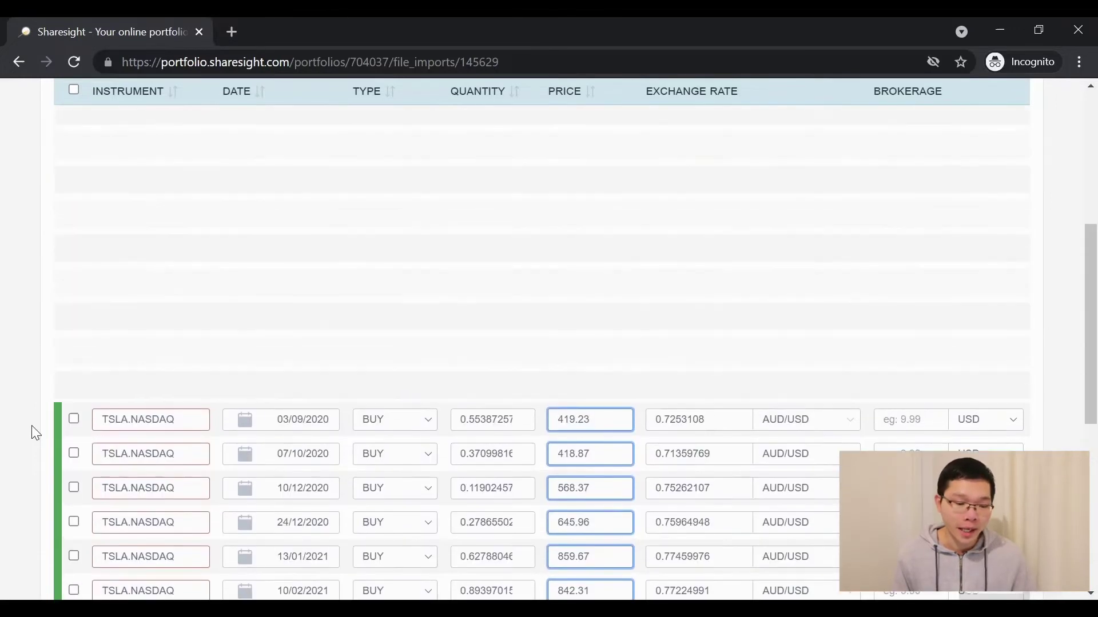
Select all 23 corrected trades and mark them fixed, leaving zero rejected trades
scroll(32, 426, up, 3)
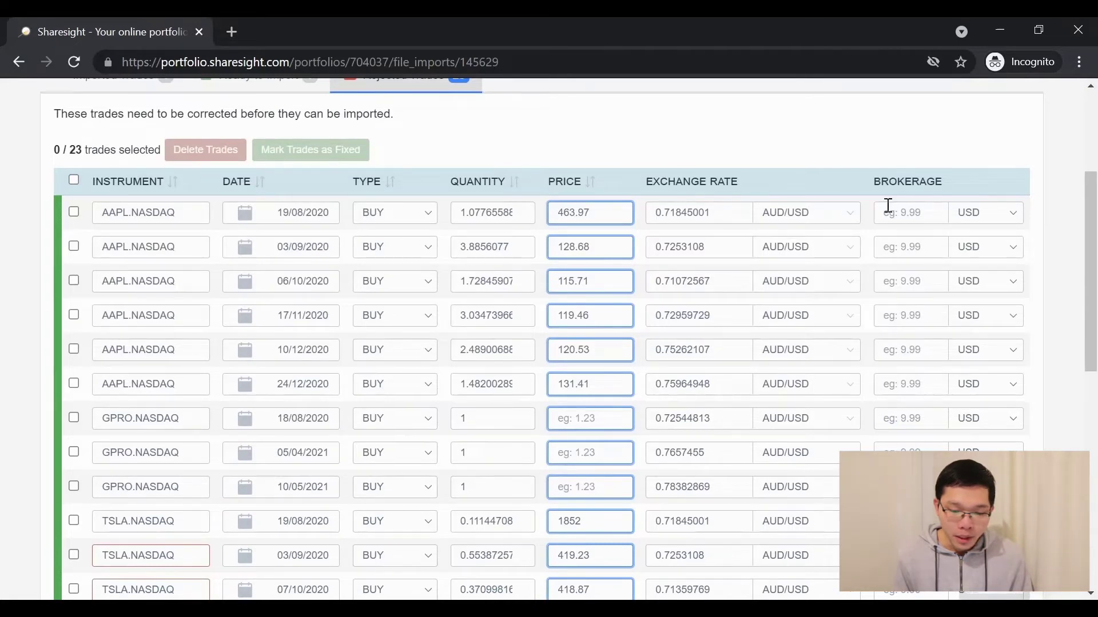
scroll(840, 389, down, 5)
scroll(556, 426, up, 1)
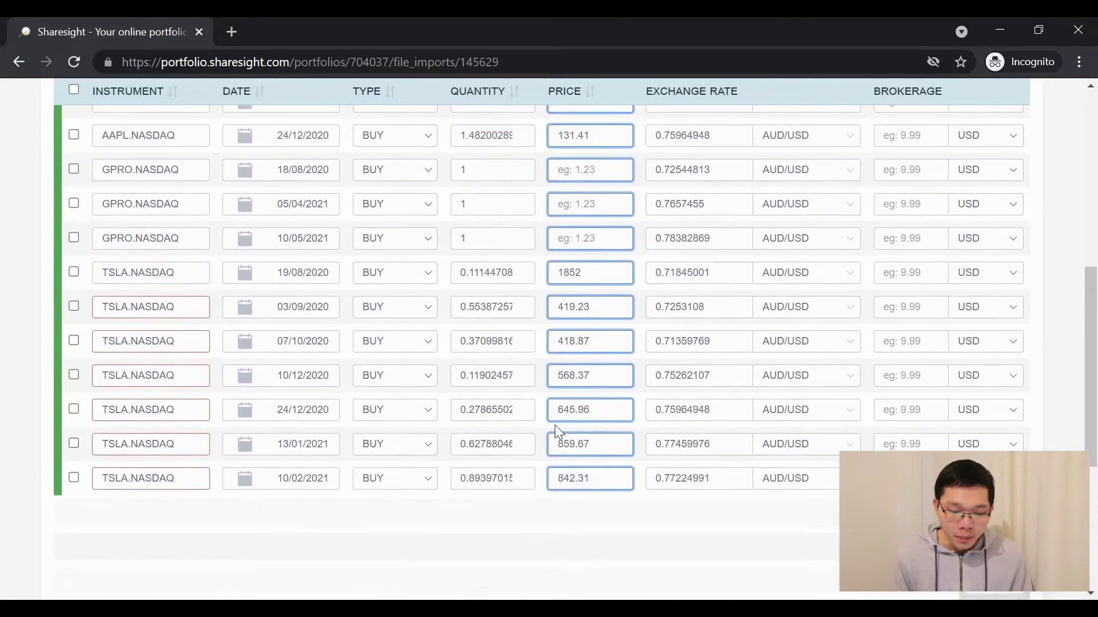
scroll(555, 424, down, 4)
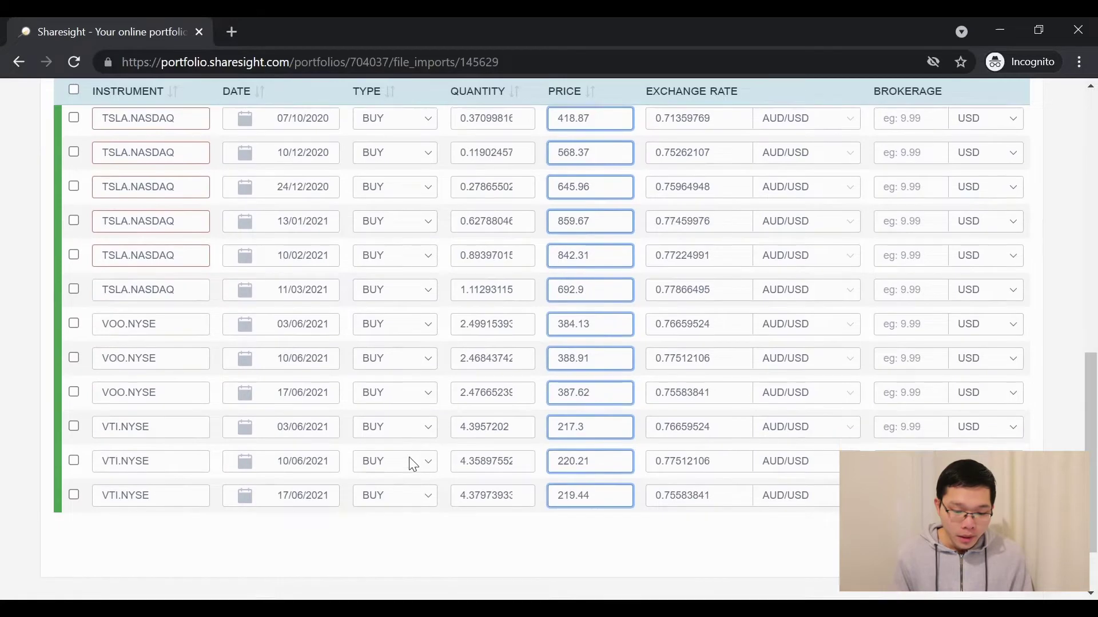
scroll(366, 464, down, 2)
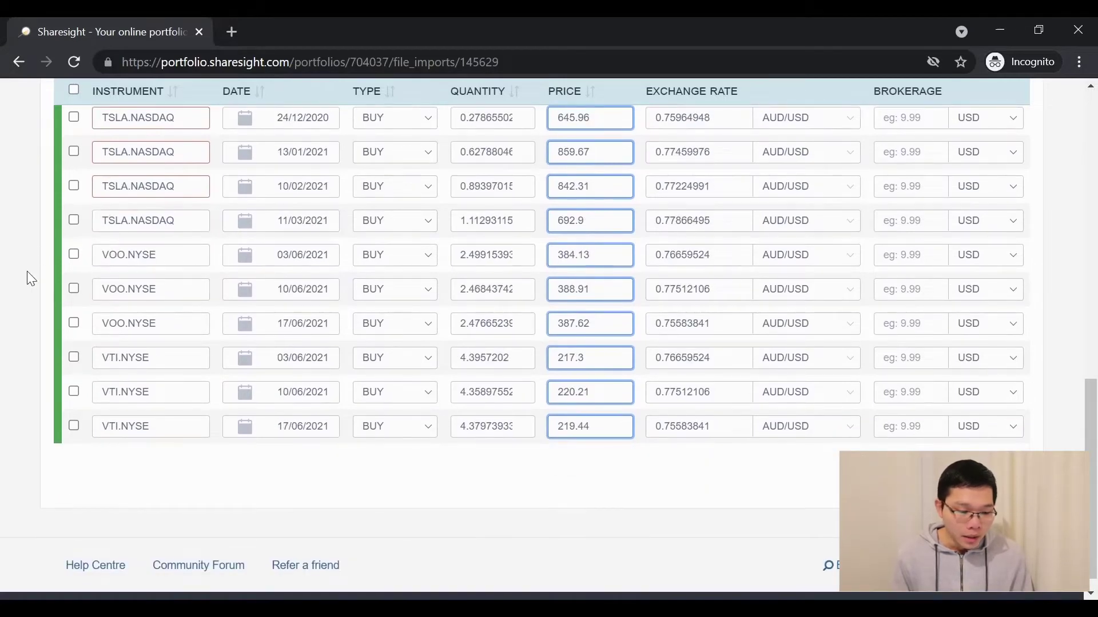
scroll(27, 271, up, 10)
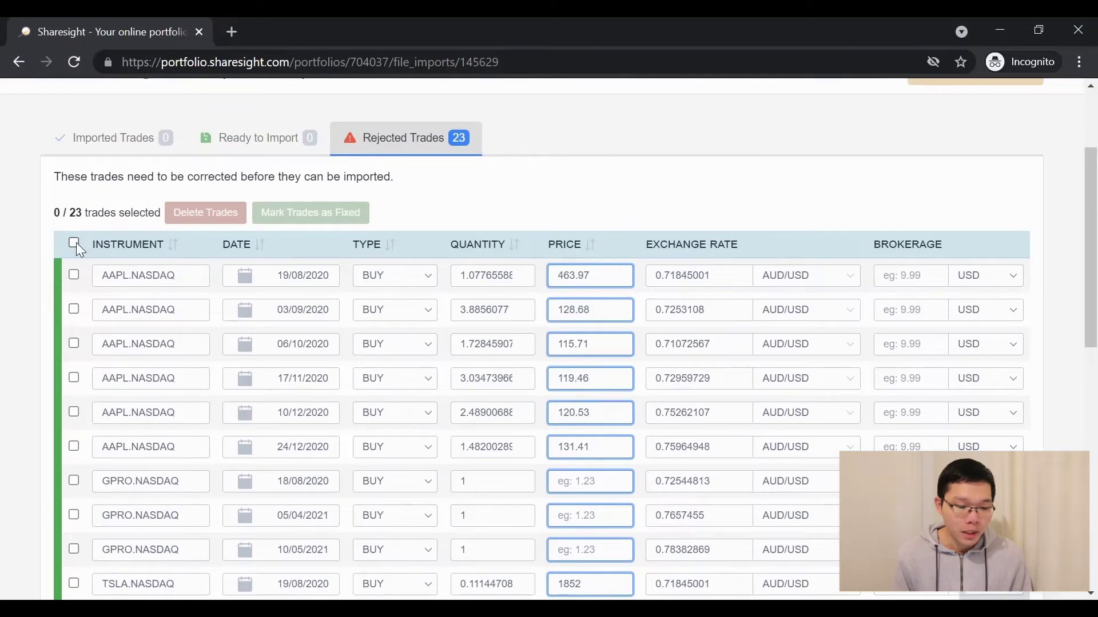
click(75, 243)
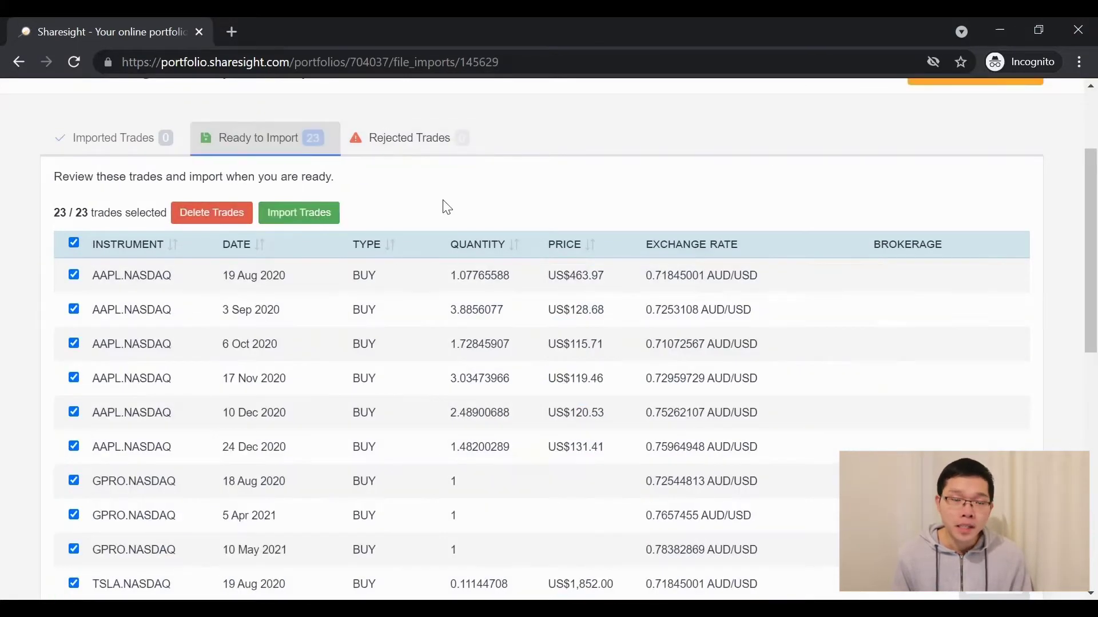
scroll(447, 207, down, 5)
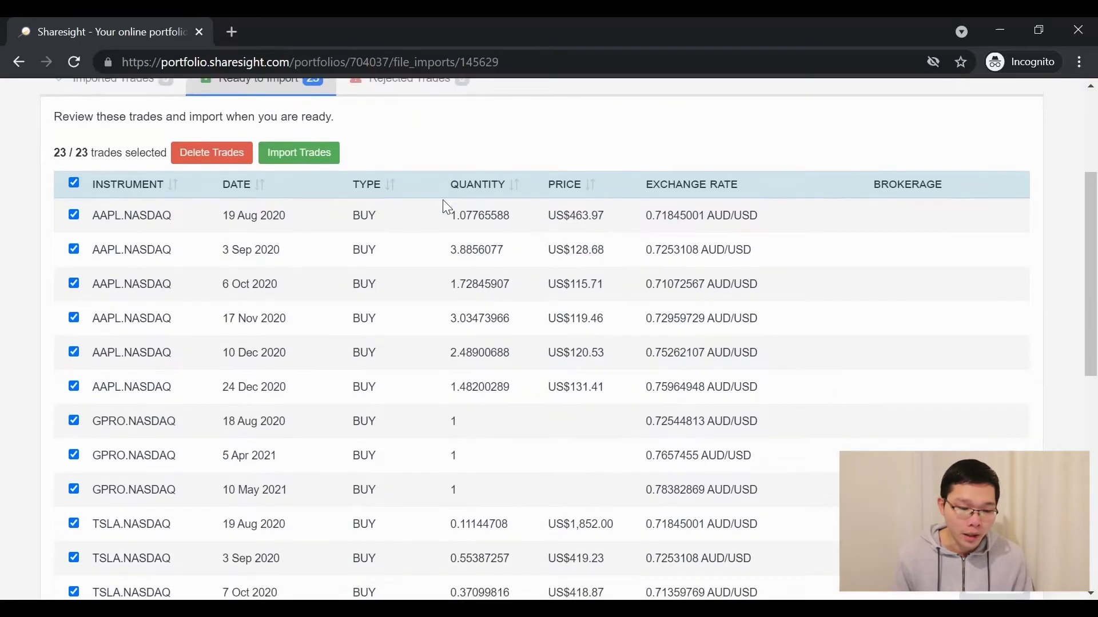
scroll(447, 207, down, 3)
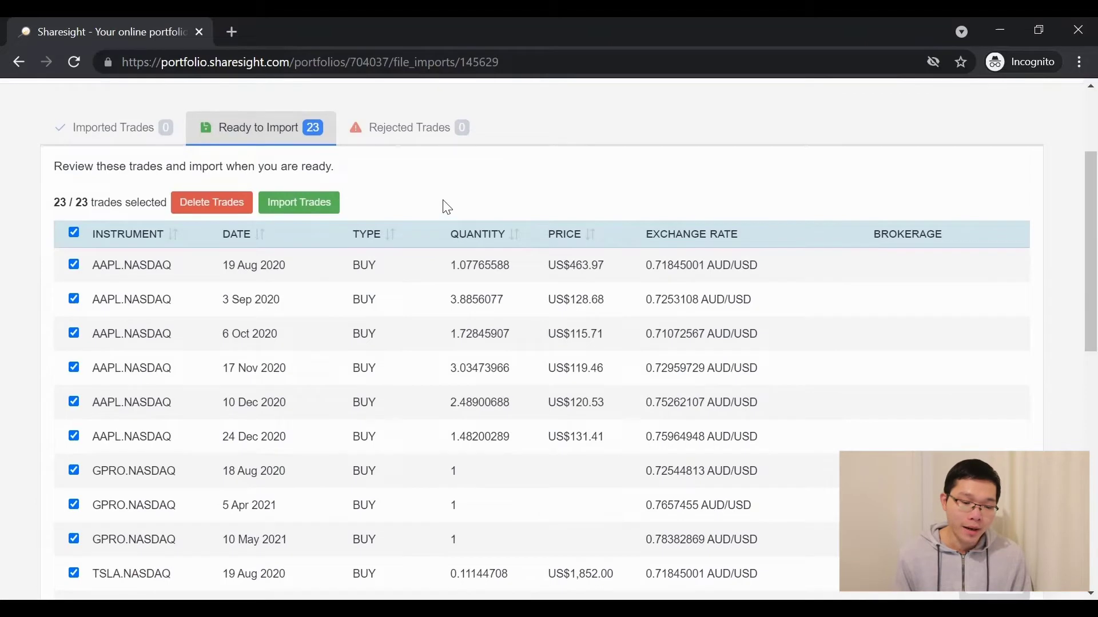
scroll(445, 206, up, 2)
Import the 23 trades and return to the portfolio overview, now valued at 14,189.39
click(297, 246)
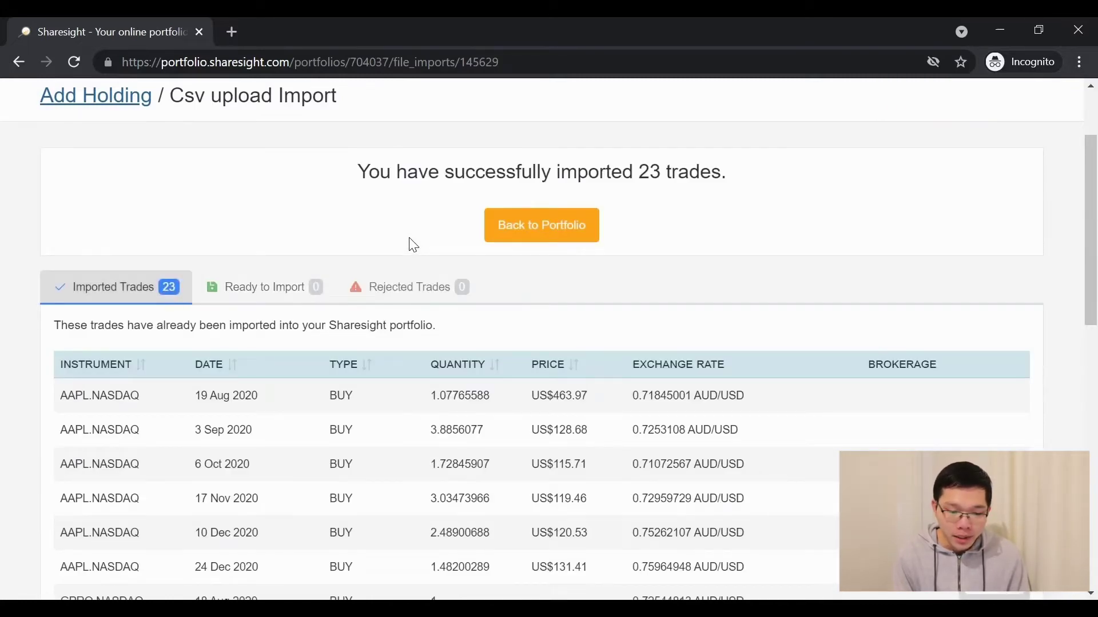
scroll(409, 239, down, 9)
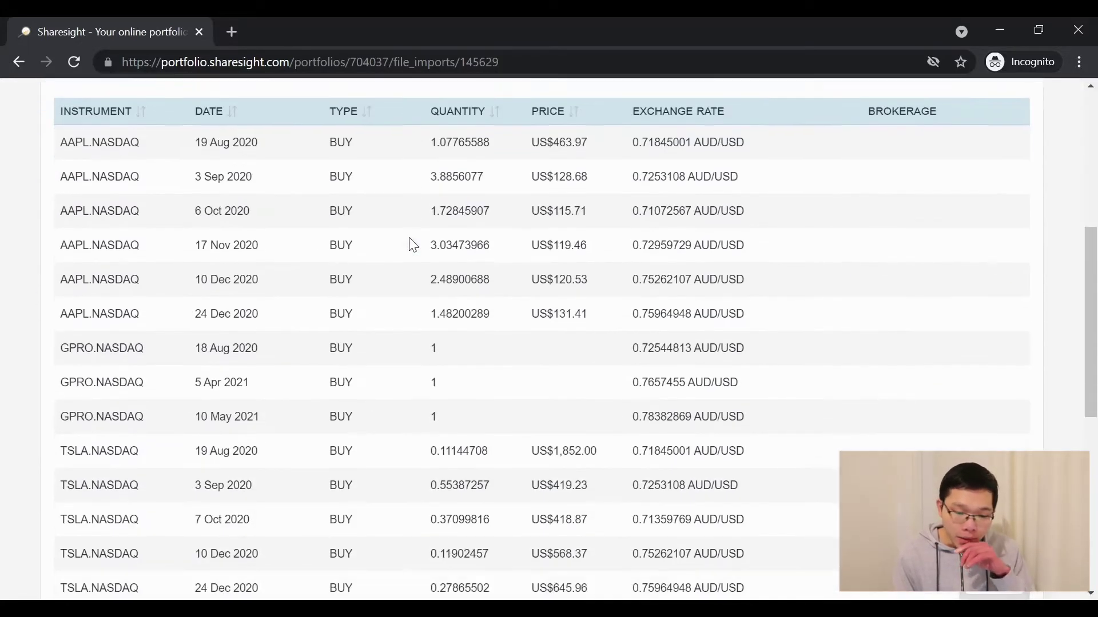
scroll(409, 244, down, 2)
scroll(409, 245, up, 12)
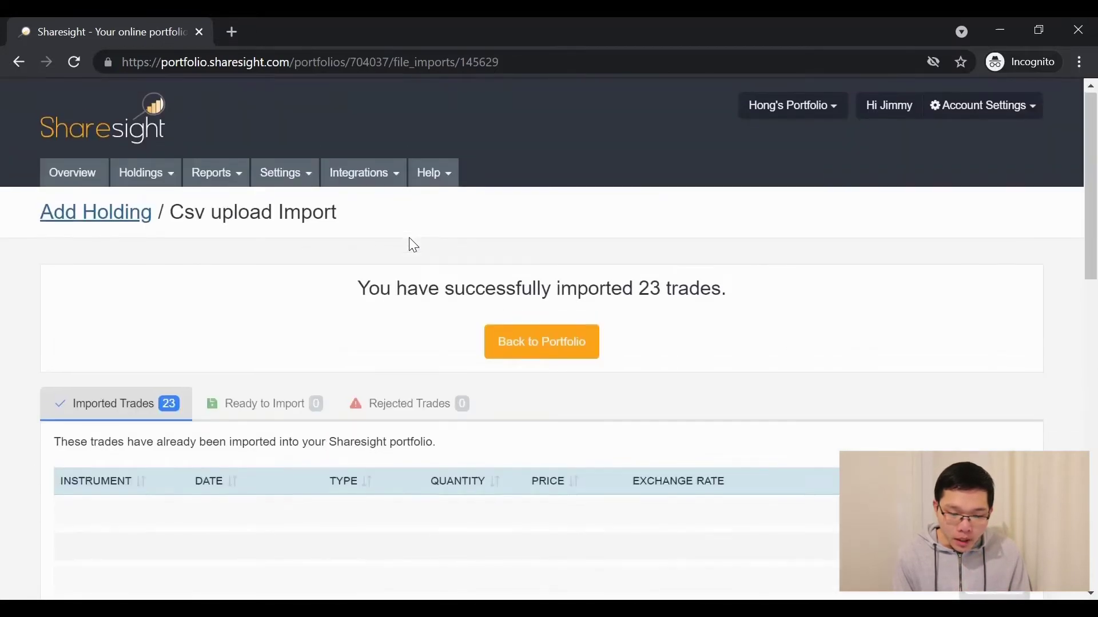
click(528, 349)
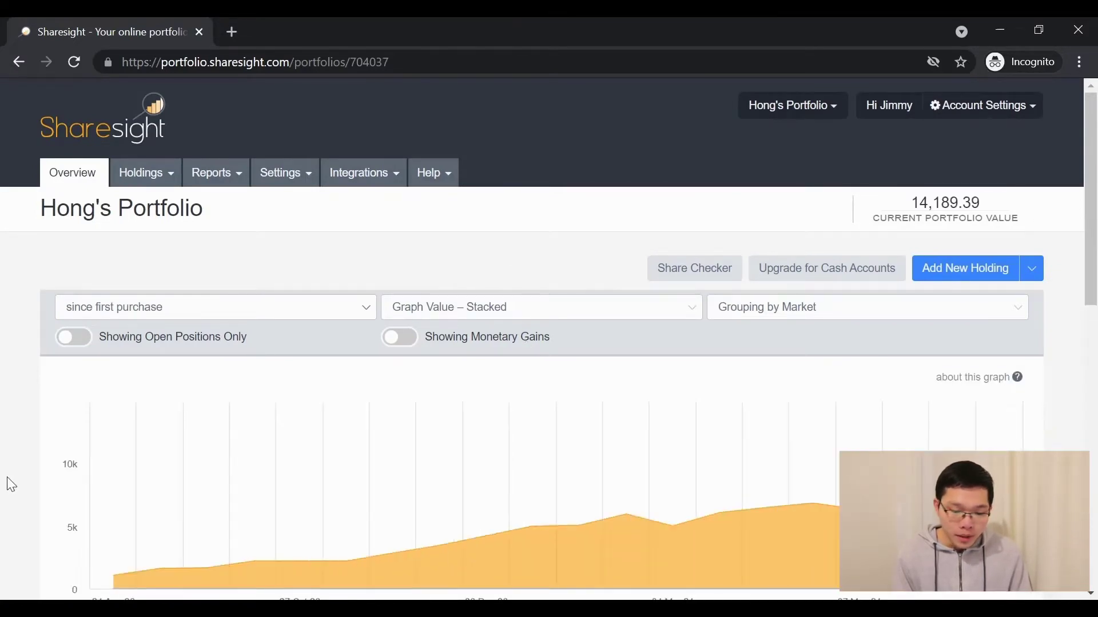
scroll(11, 485, down, 4)
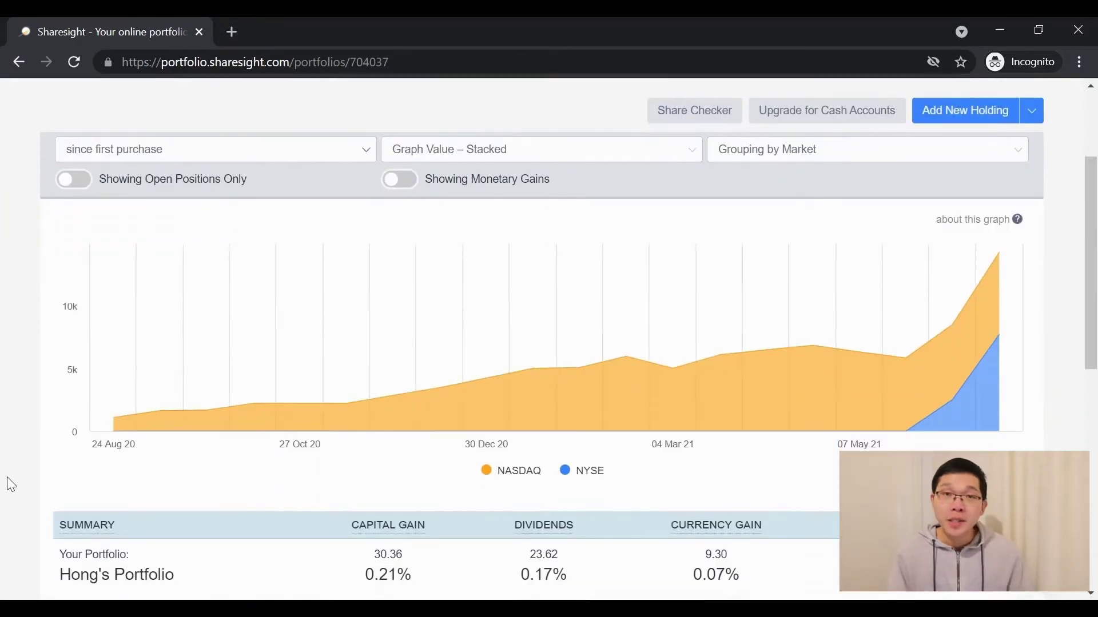
scroll(12, 485, down, 1)
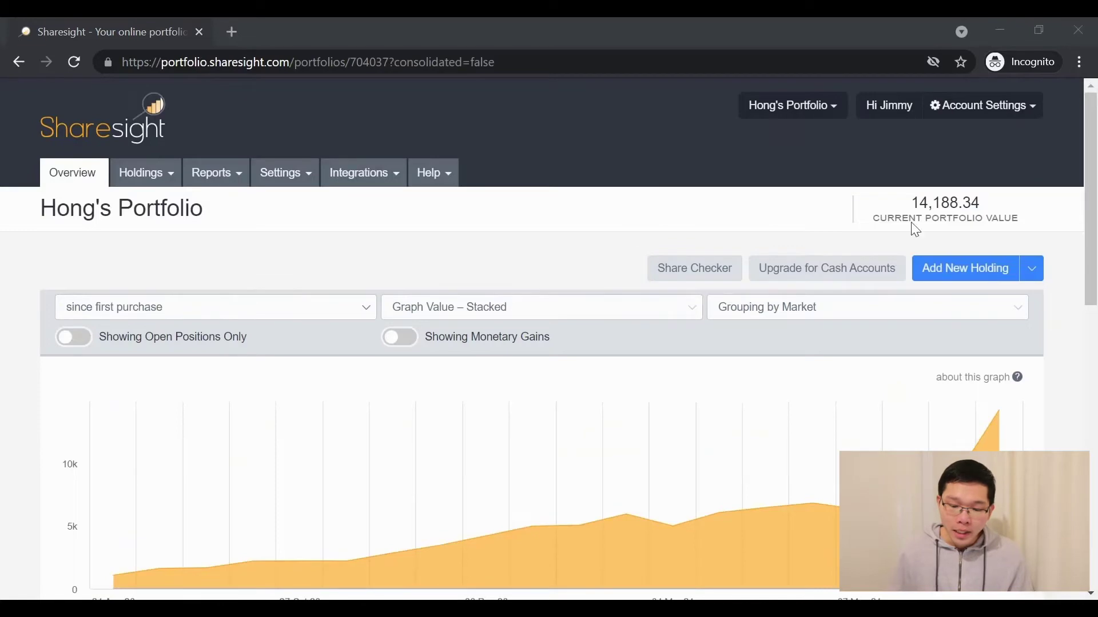
scroll(476, 266, down, 1)
scroll(473, 262, down, 3)
scroll(468, 281, up, 1)
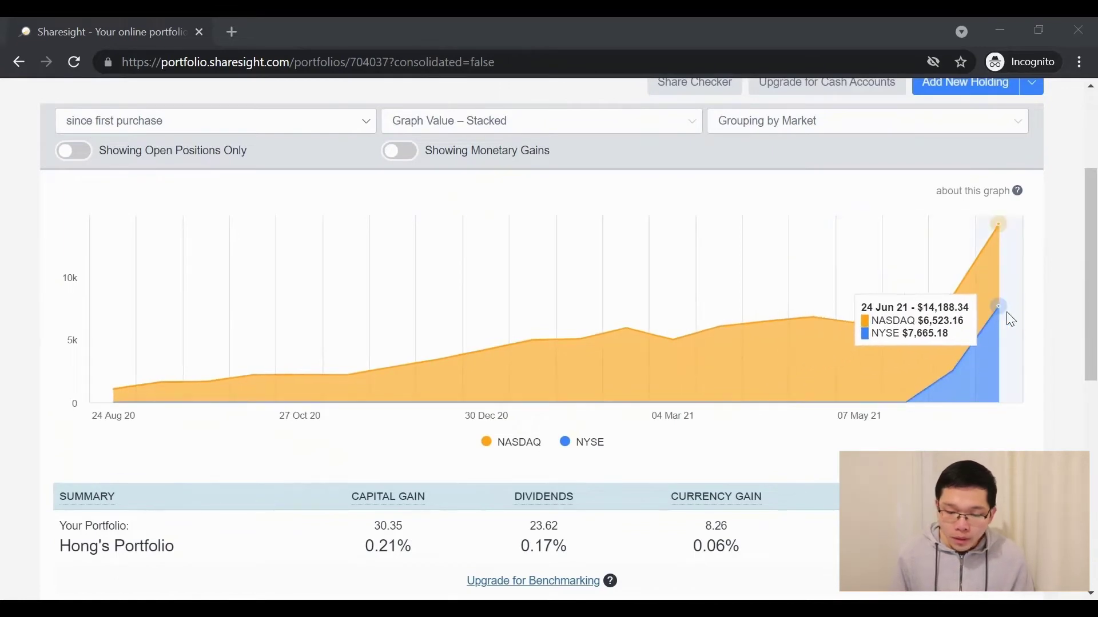
scroll(1013, 319, down, 3)
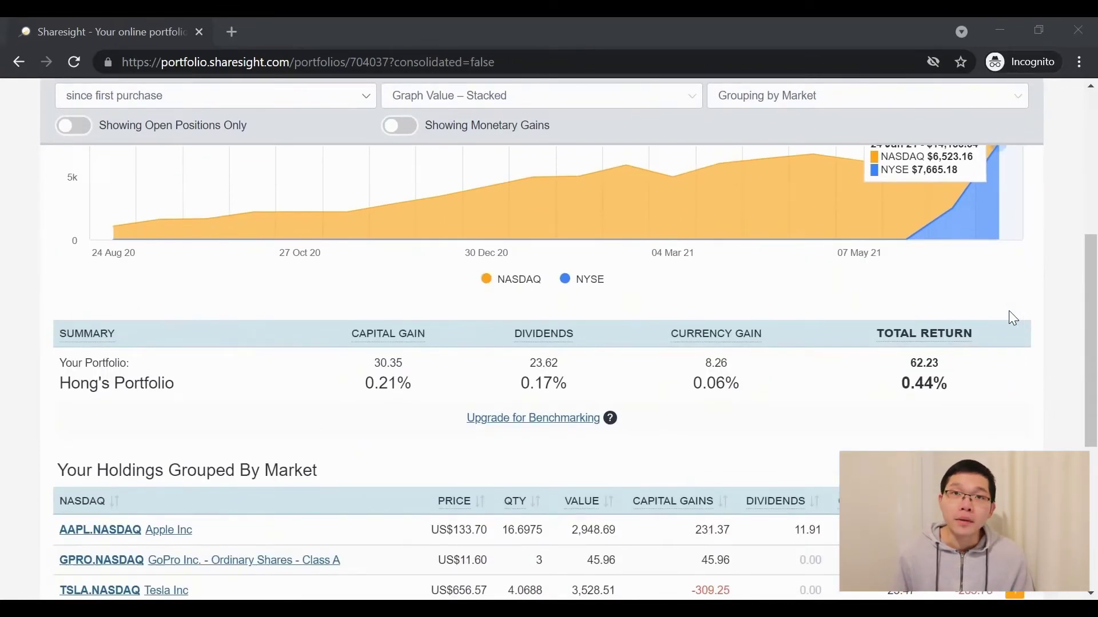
scroll(1014, 319, down, 2)
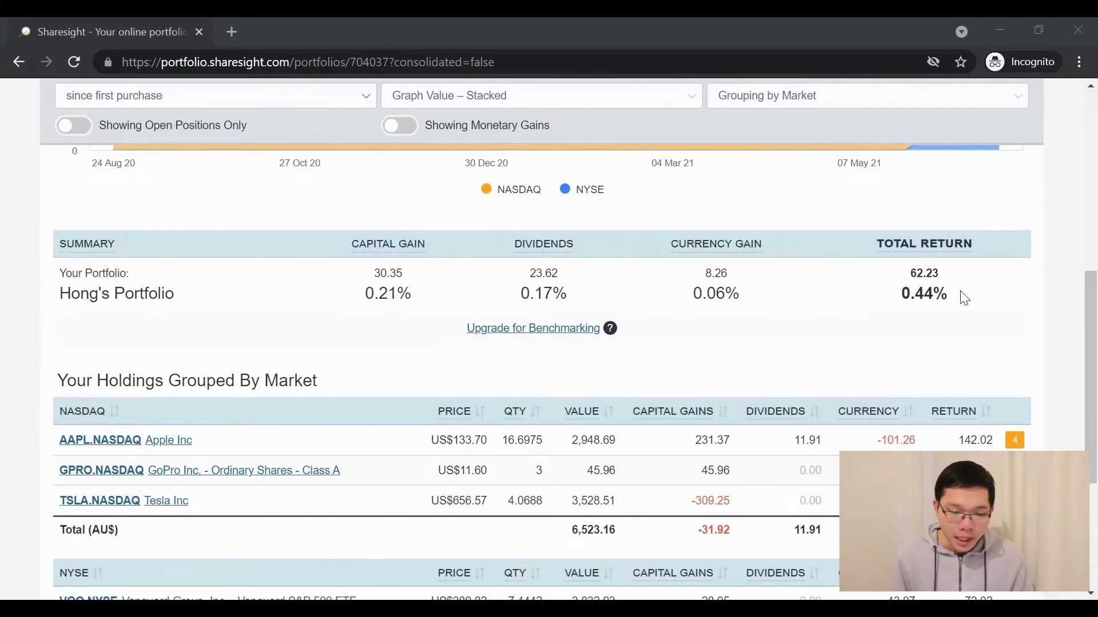
scroll(626, 412, down, 3)
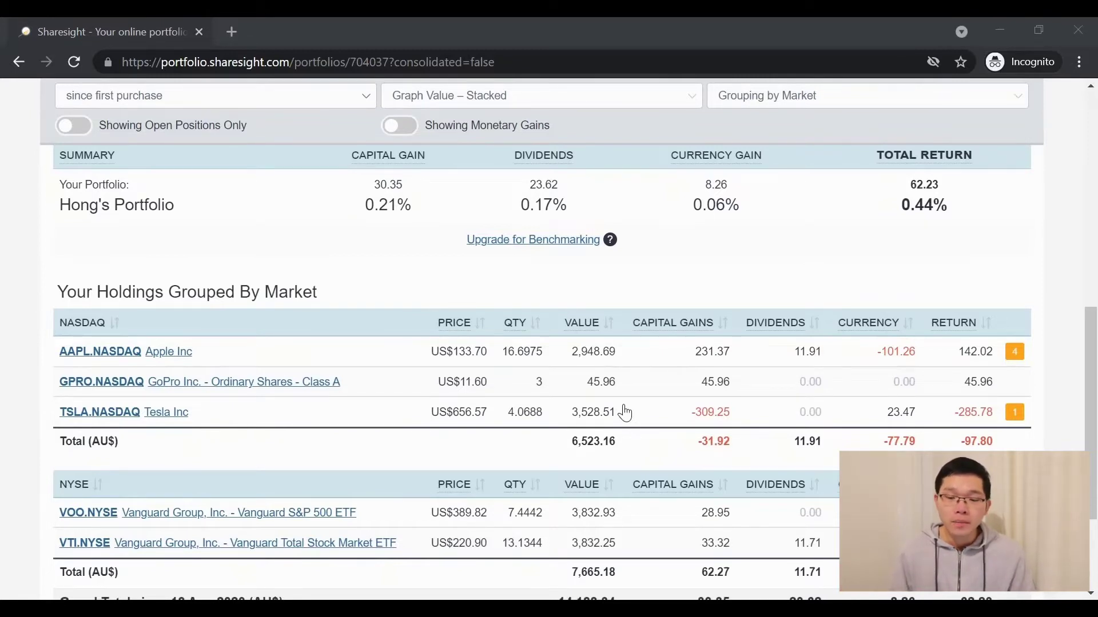
mouse_move(1015, 27)
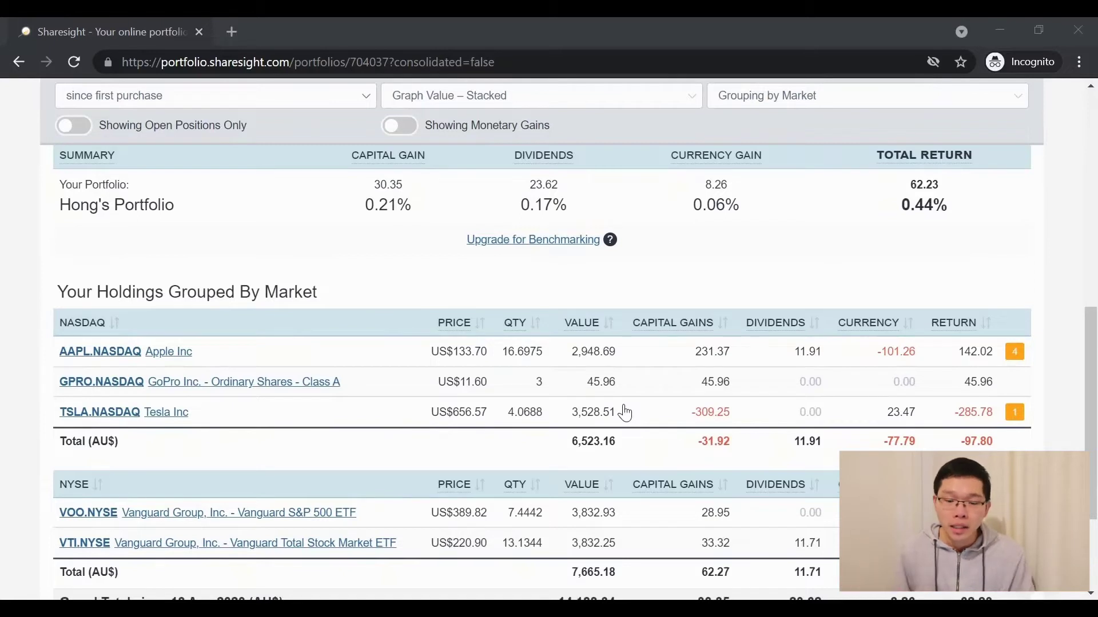
mouse_move(835, 82)
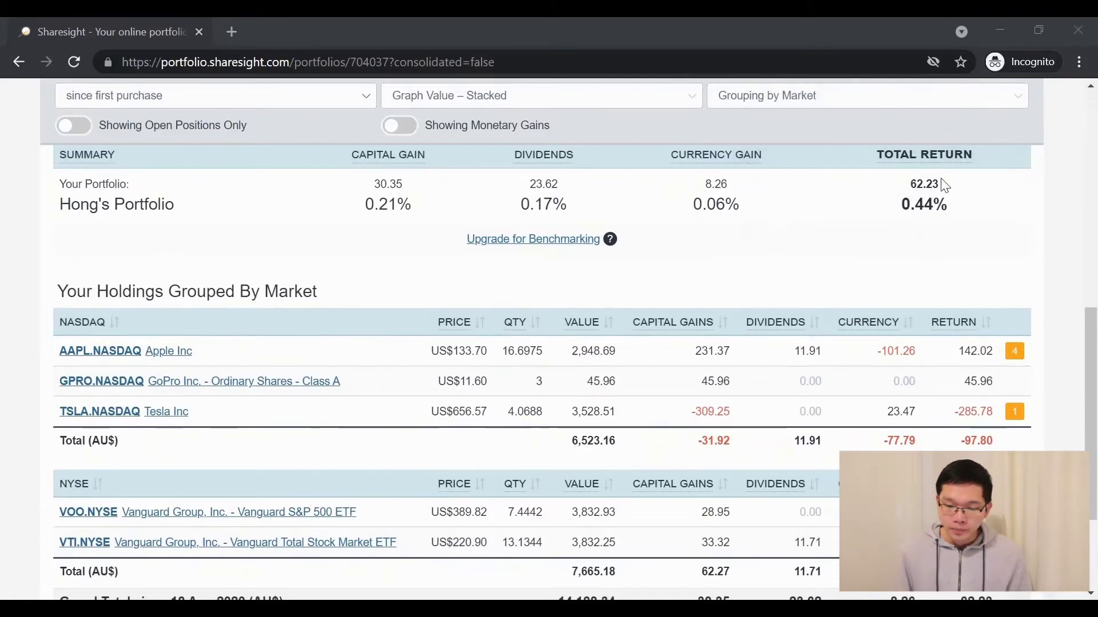
scroll(584, 355, down, 2)
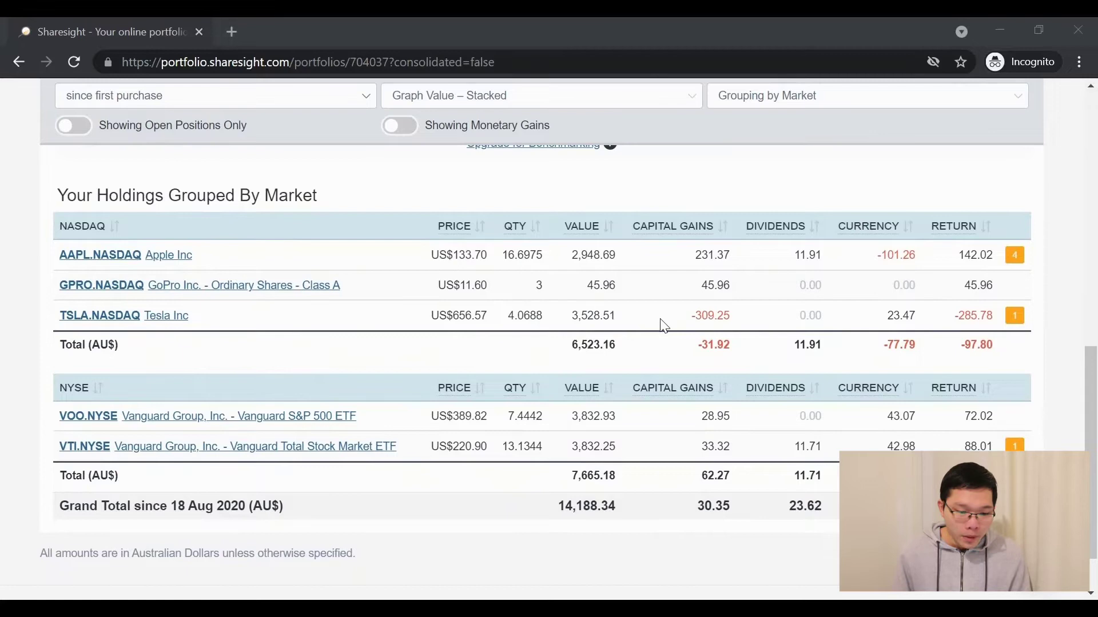
scroll(697, 359, down, 1)
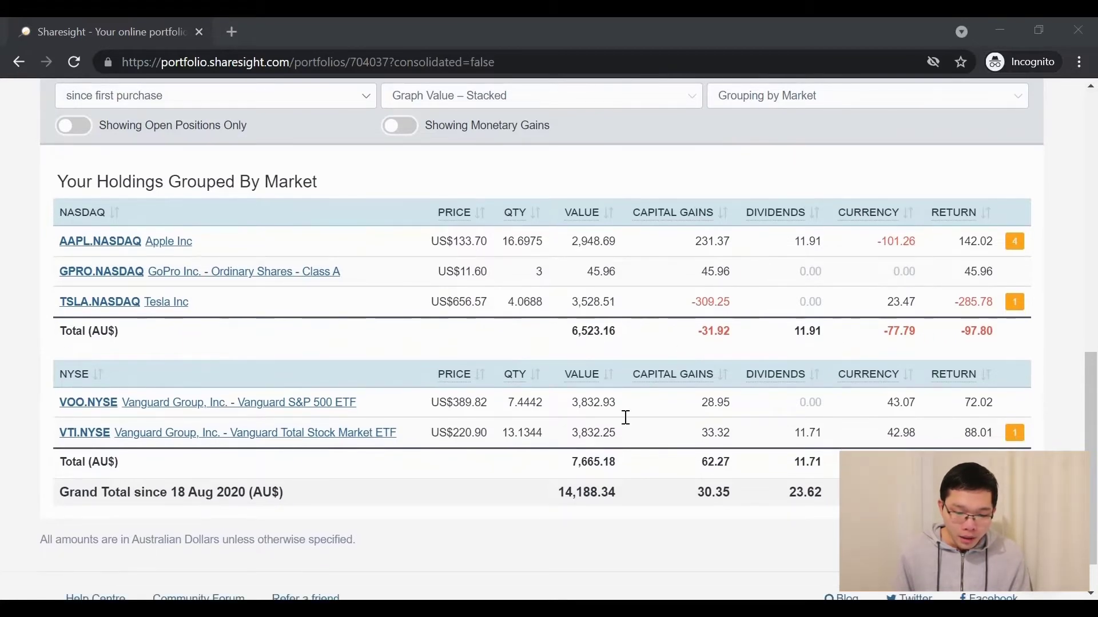
scroll(818, 497, down, 1)
scroll(815, 455, up, 5)
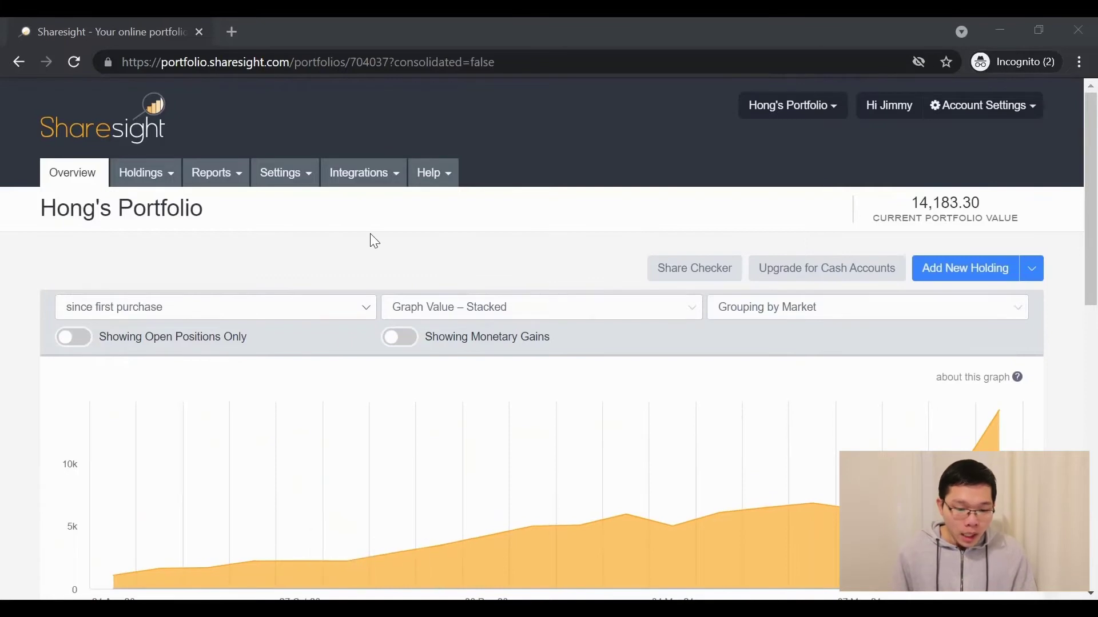
Open the Integrations menu listing Saxo Markets and Interactive Brokers
click(348, 173)
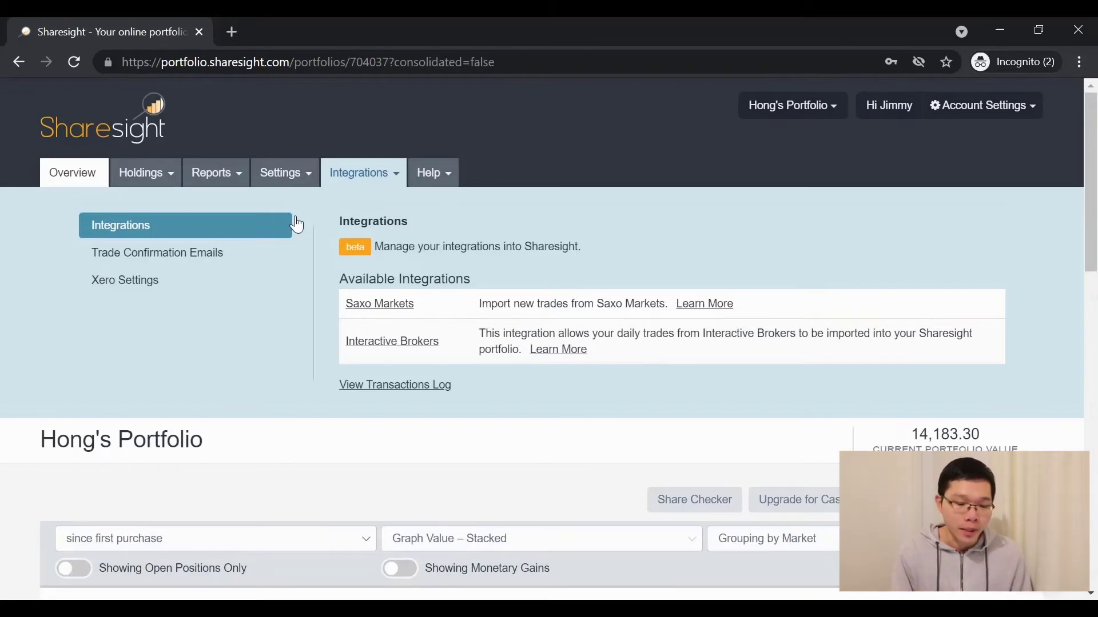
Copy the Trade Confirmation Emails portfolio address and set notifications to Errors only
click(140, 257)
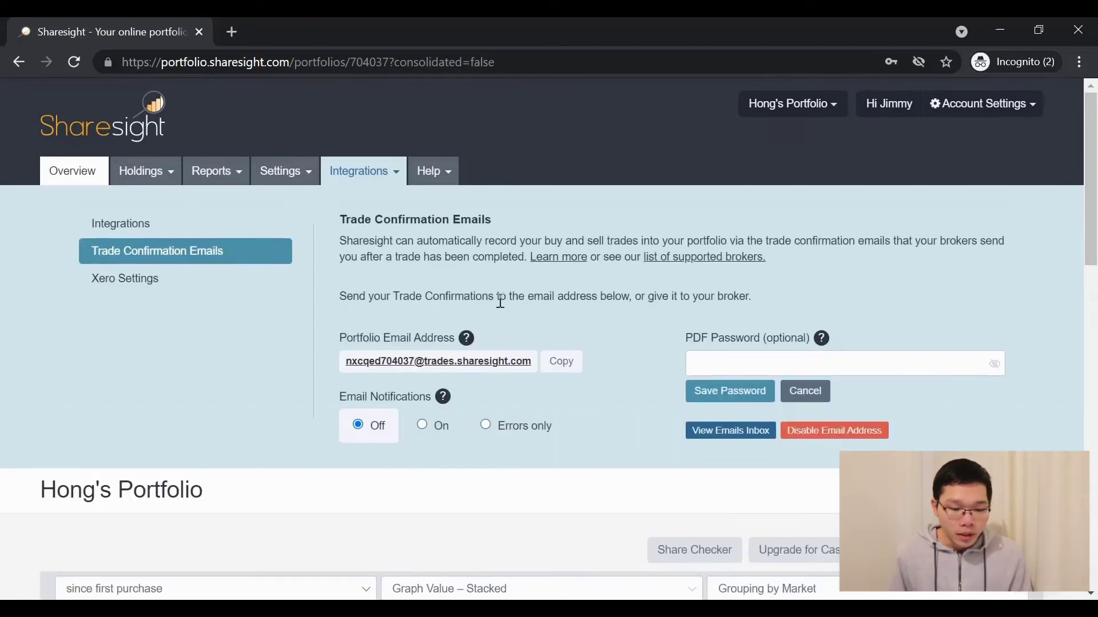
scroll(498, 301, down, 1)
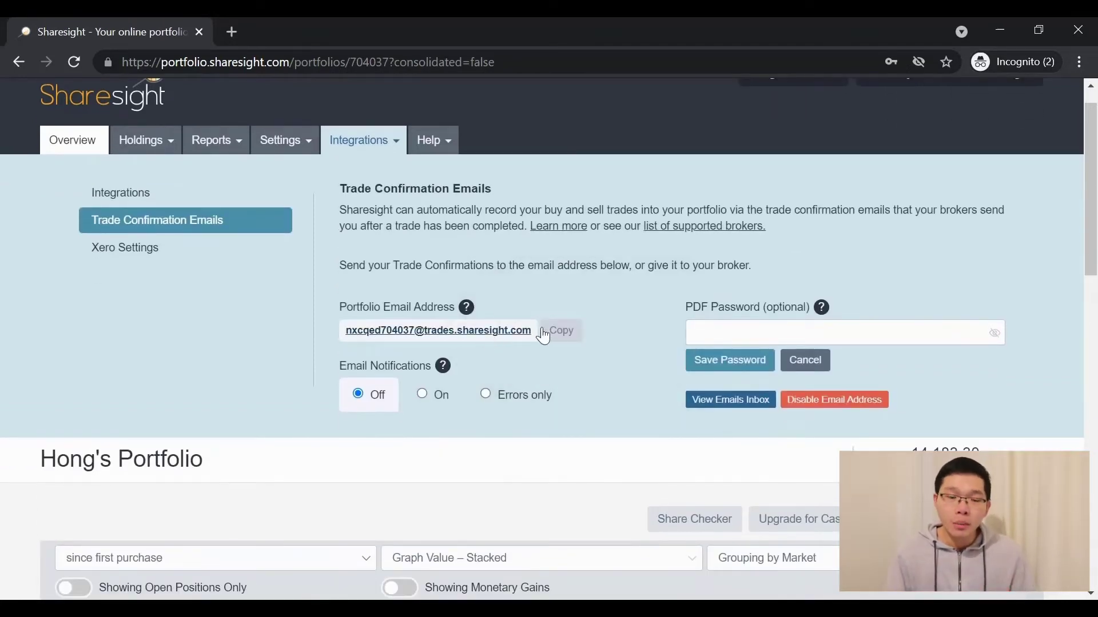
click(562, 337)
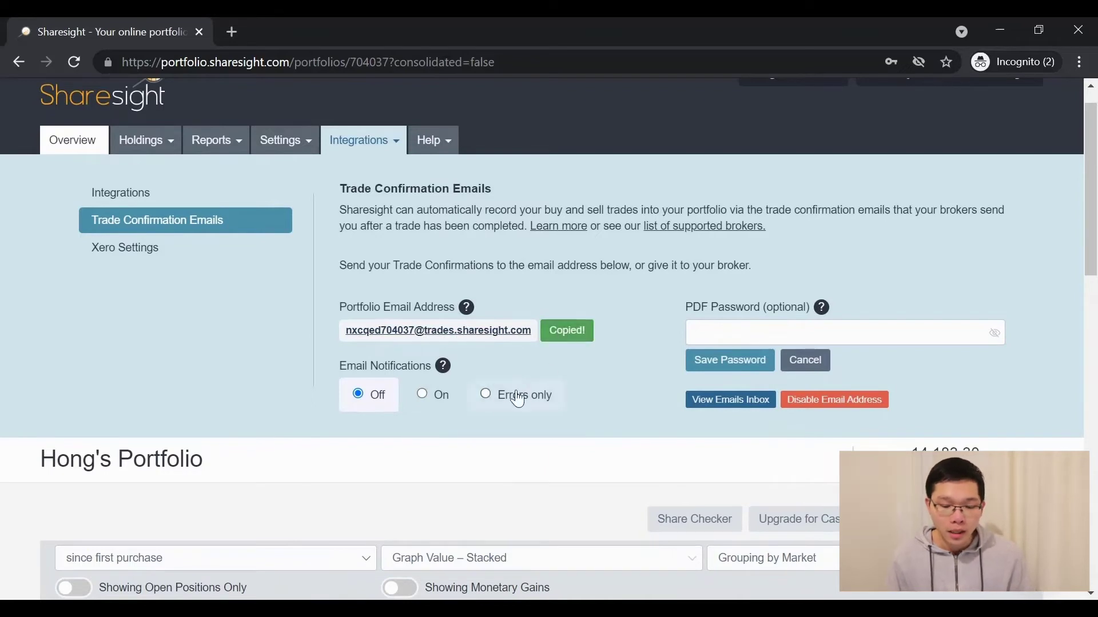
click(483, 395)
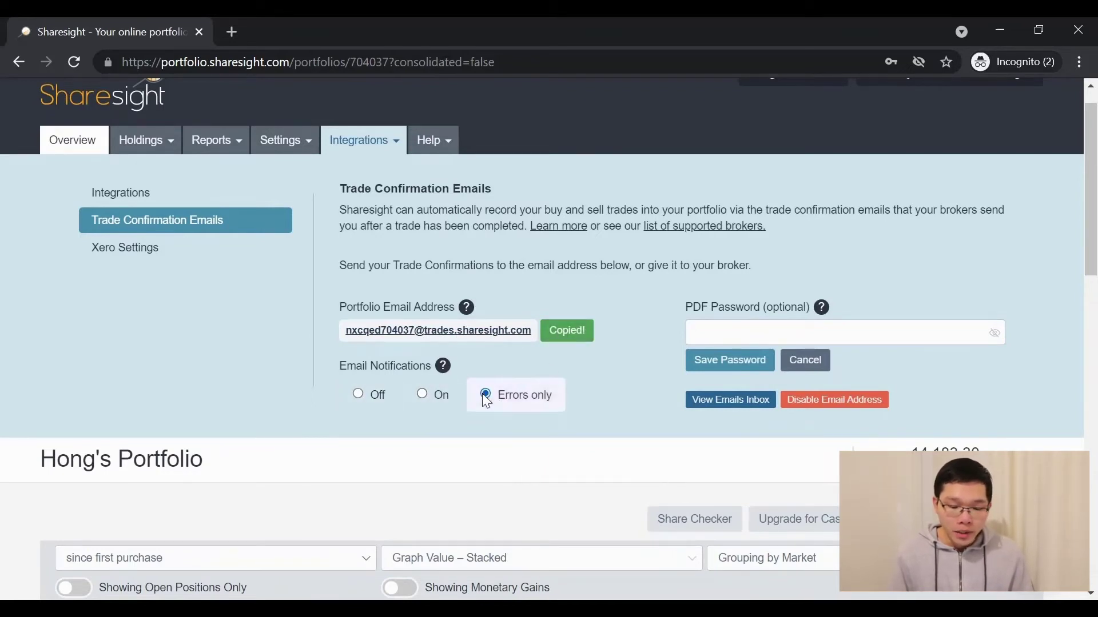
key(alt+Tab)
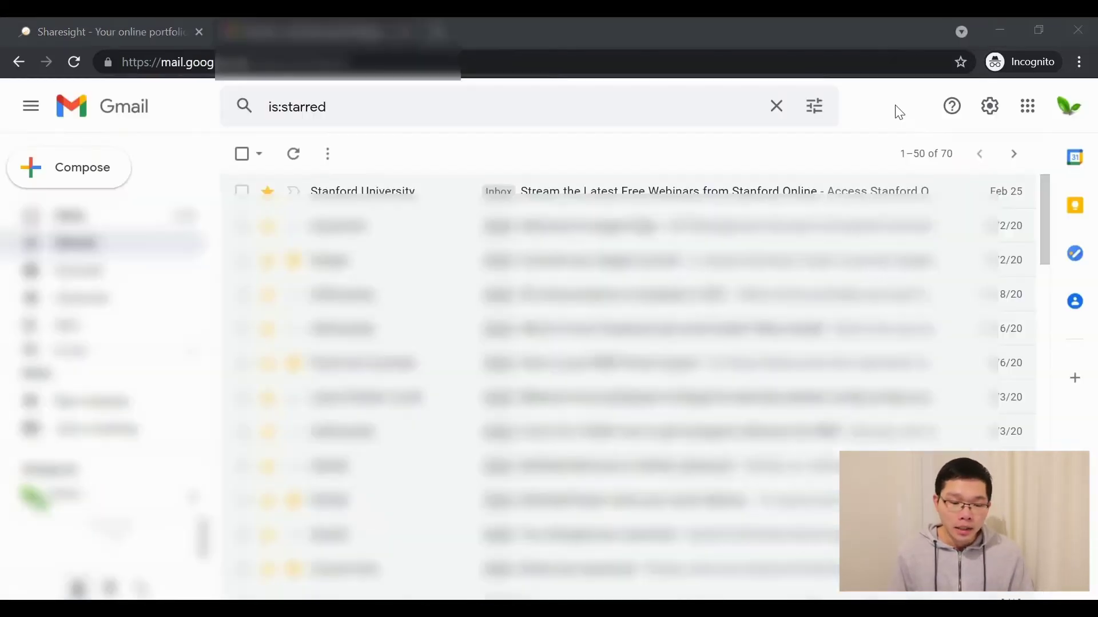
In Gmail's Forwarding and POP/IMAP settings, paste the Sharesight address as a new forwarding address
click(989, 106)
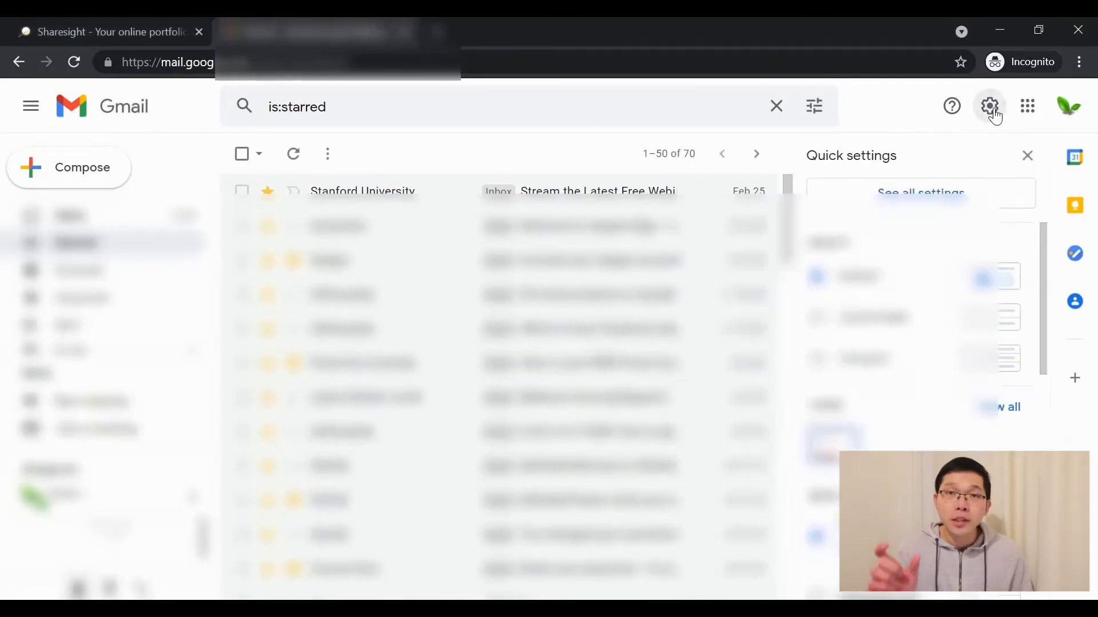
click(929, 192)
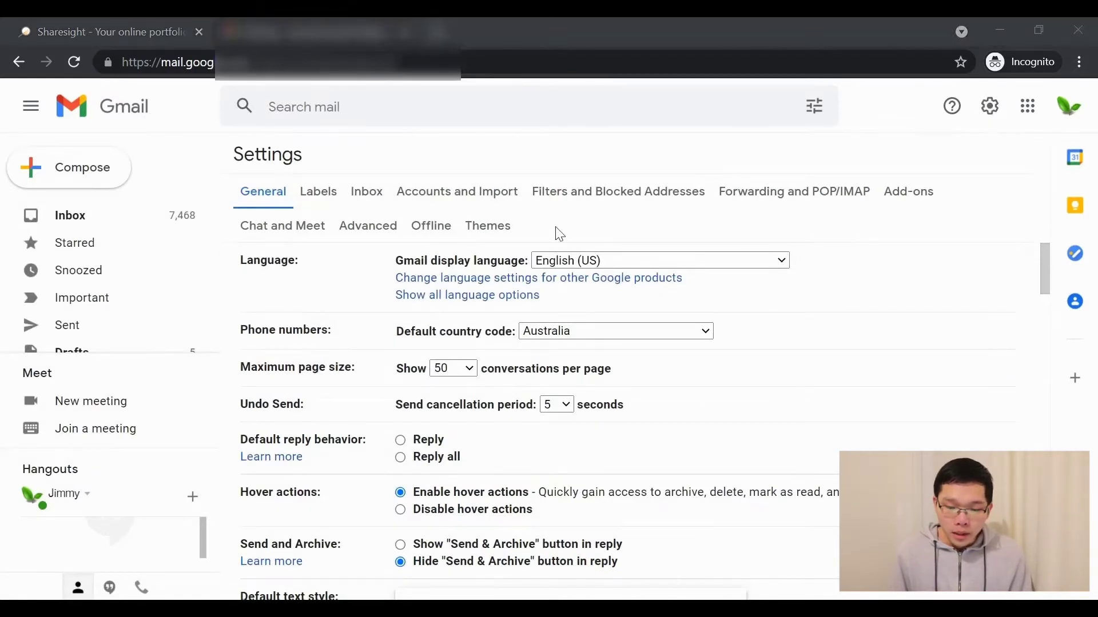
click(768, 196)
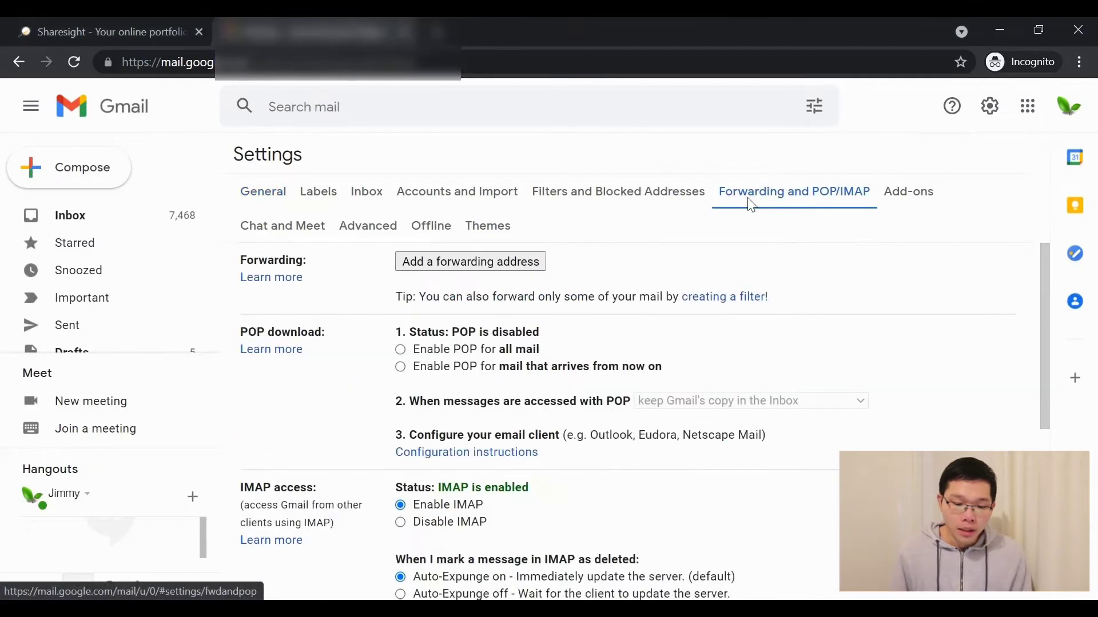
click(476, 262)
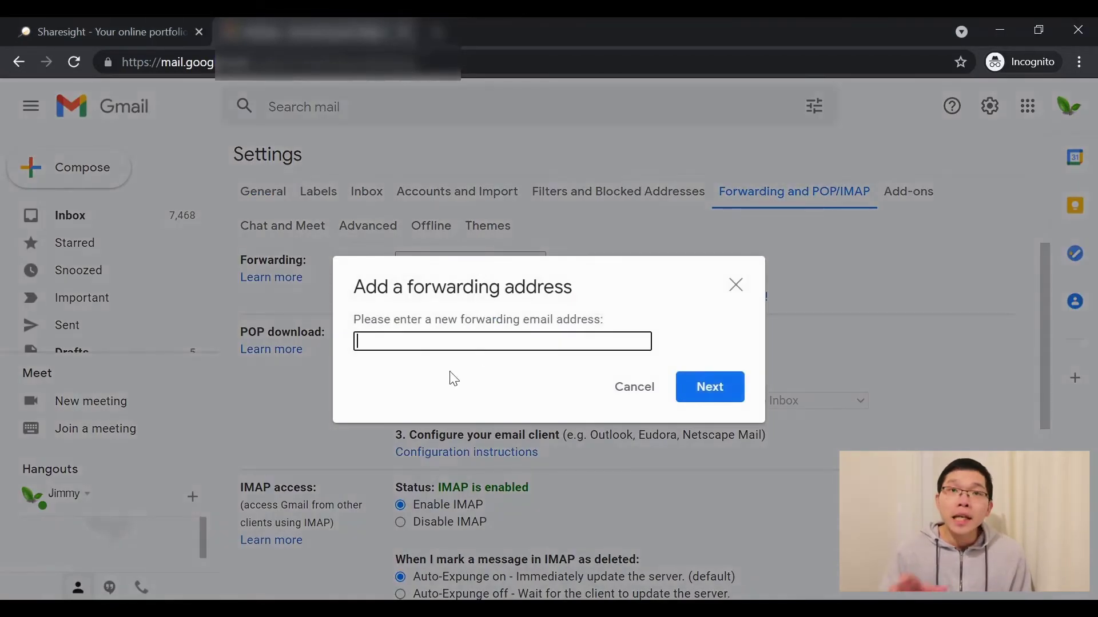
key(ctrl+v)
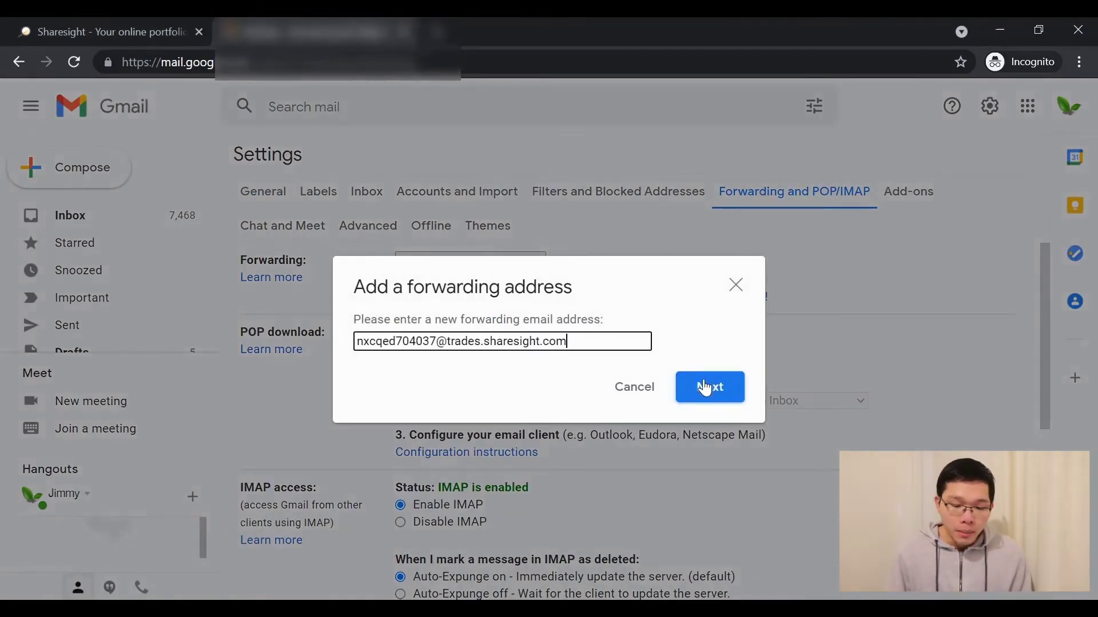
Confirm forwarding to the Sharesight address, then open Sharesight's notification email in the inbox
click(709, 389)
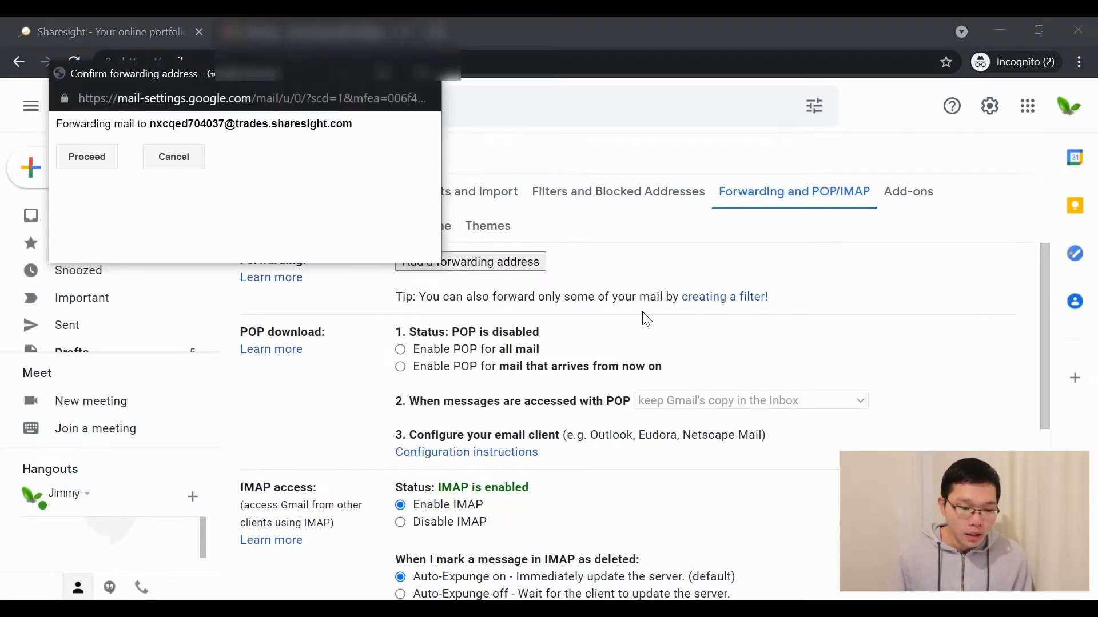
click(86, 162)
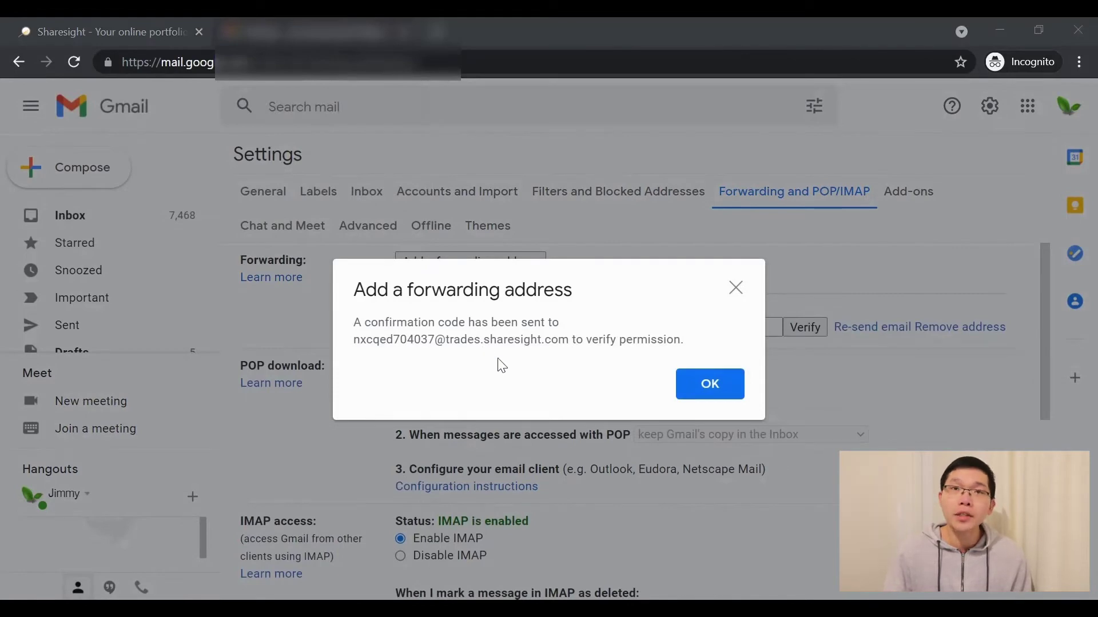
click(709, 383)
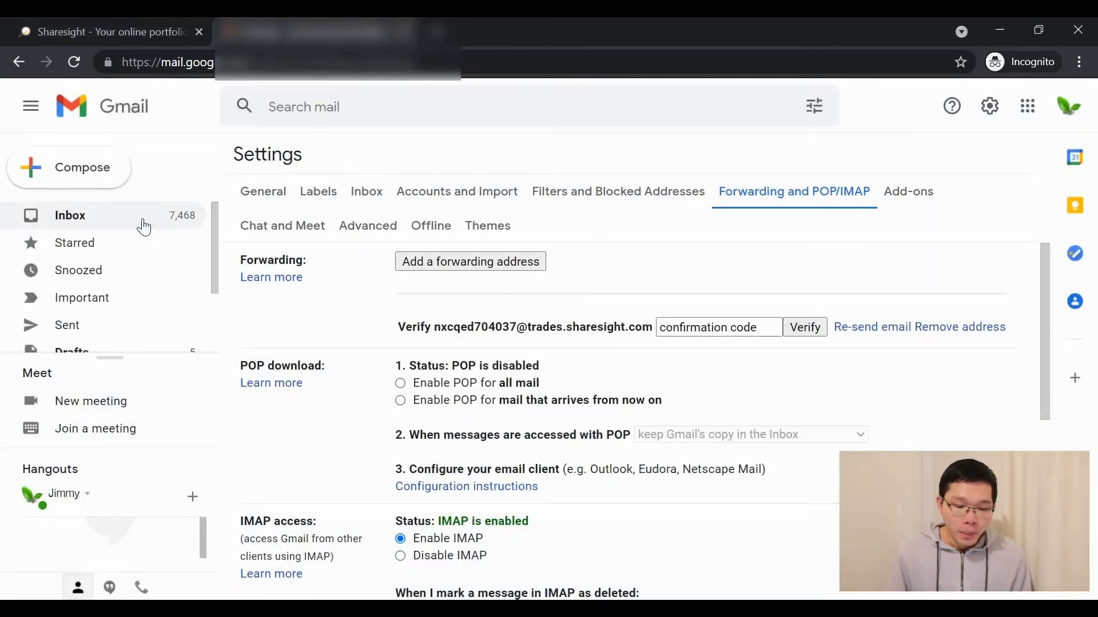
click(144, 227)
click(673, 331)
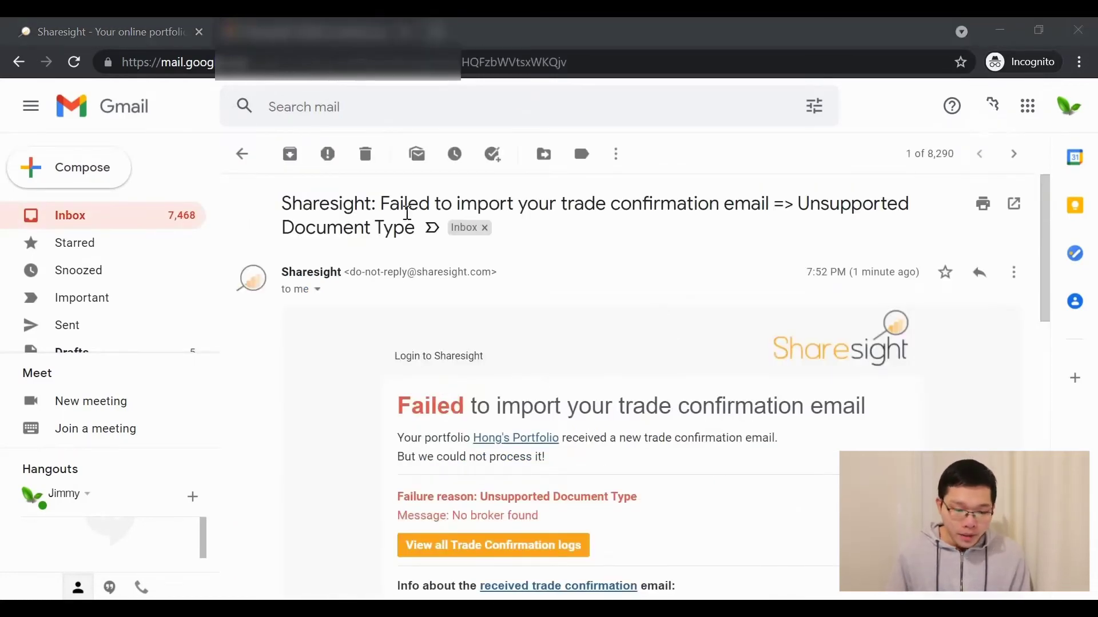
Copy the confirmation code from the email and verify the Sharesight forwarding address in Gmail settings
scroll(666, 337, down, 5)
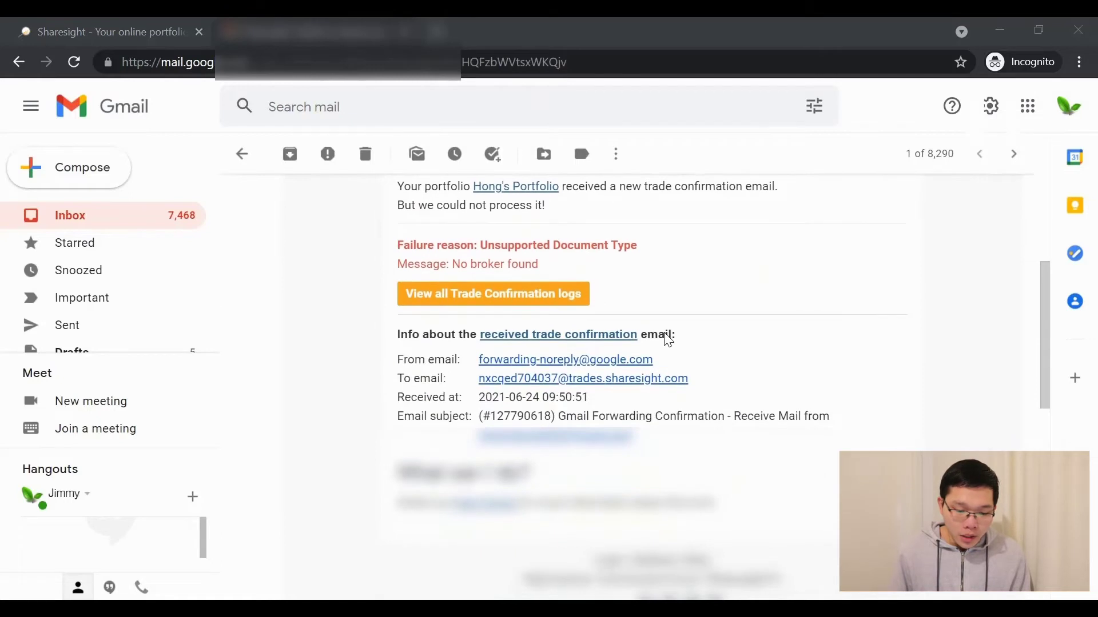
drag(490, 417, 552, 417)
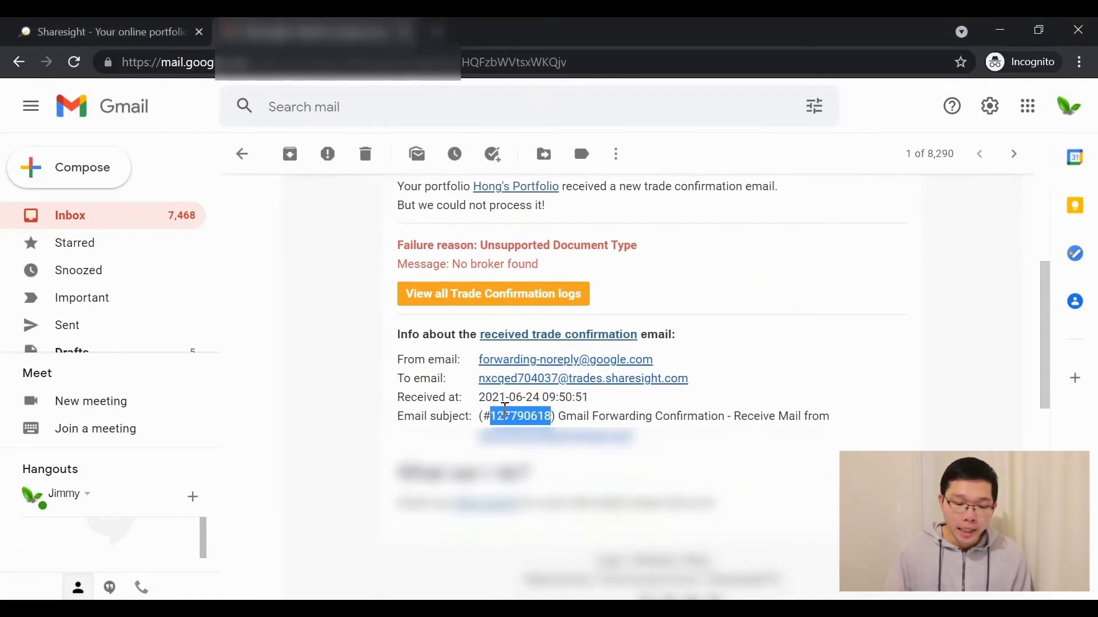
scroll(537, 420, up, 5)
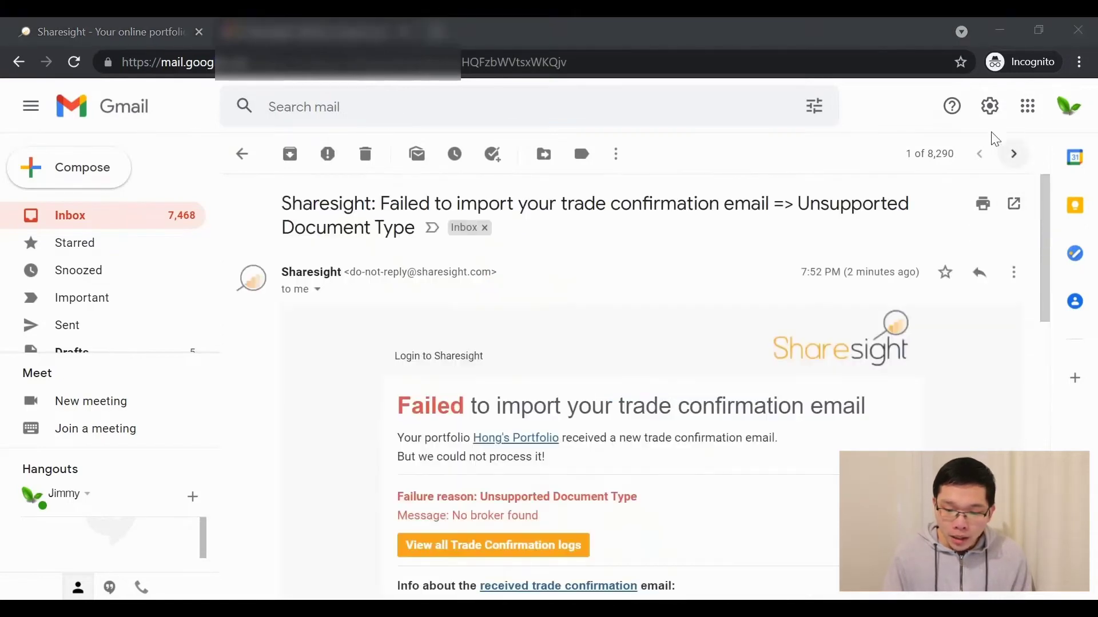
click(989, 106)
click(914, 203)
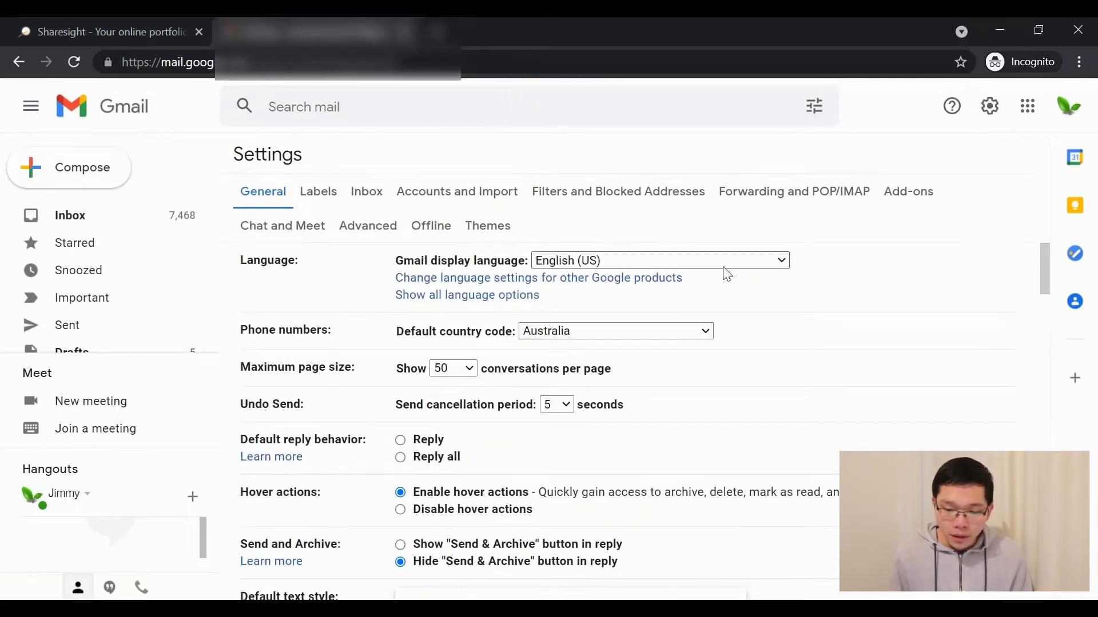
click(770, 189)
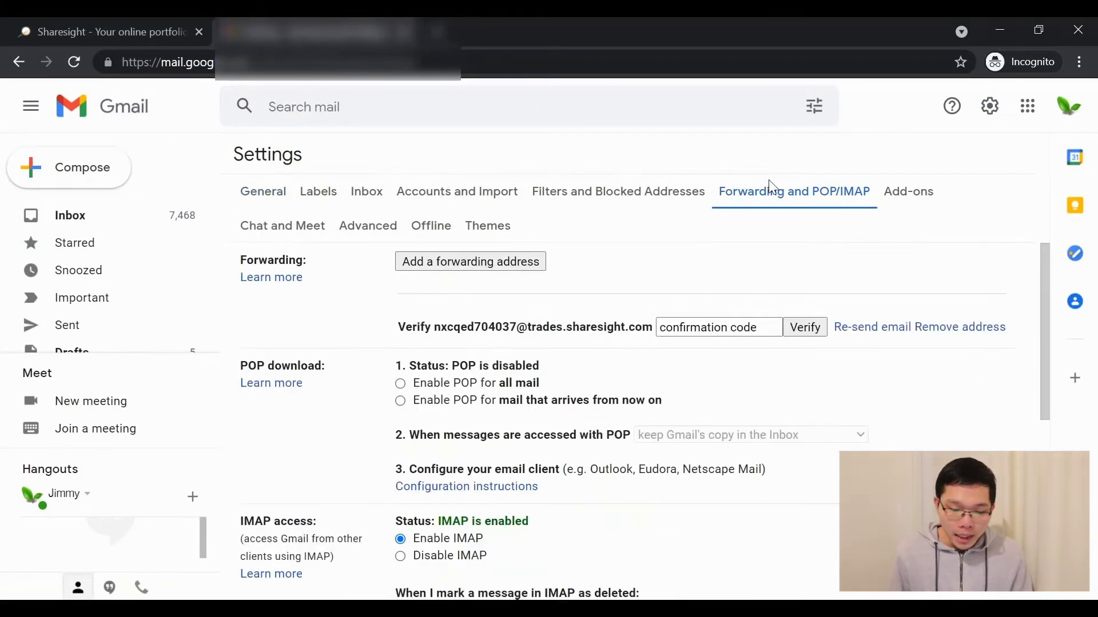
click(693, 329)
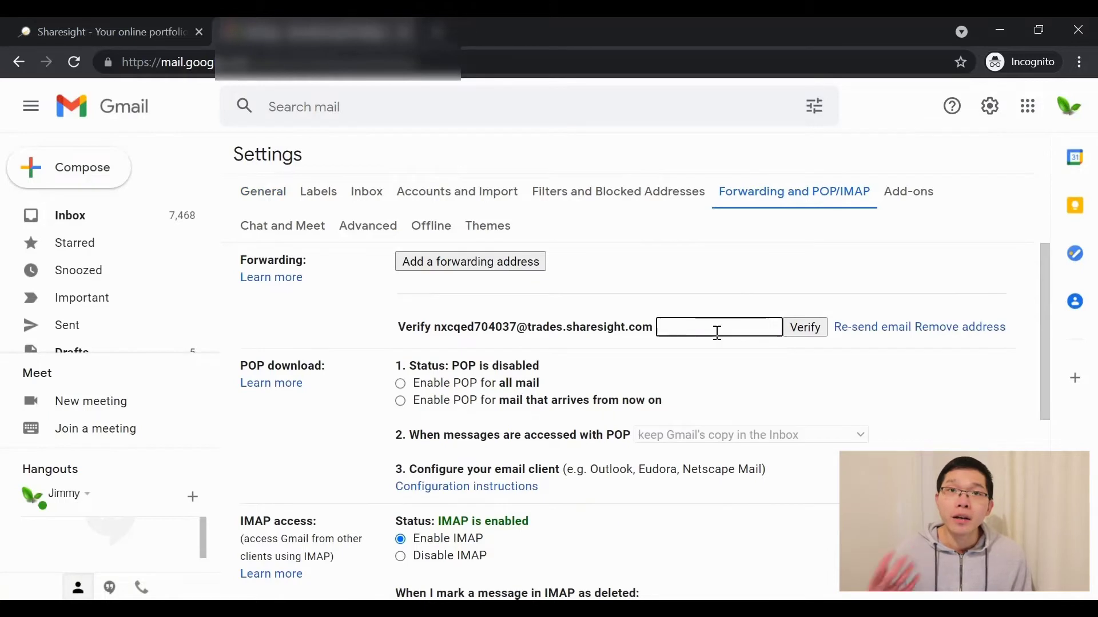
key(ctrl+v)
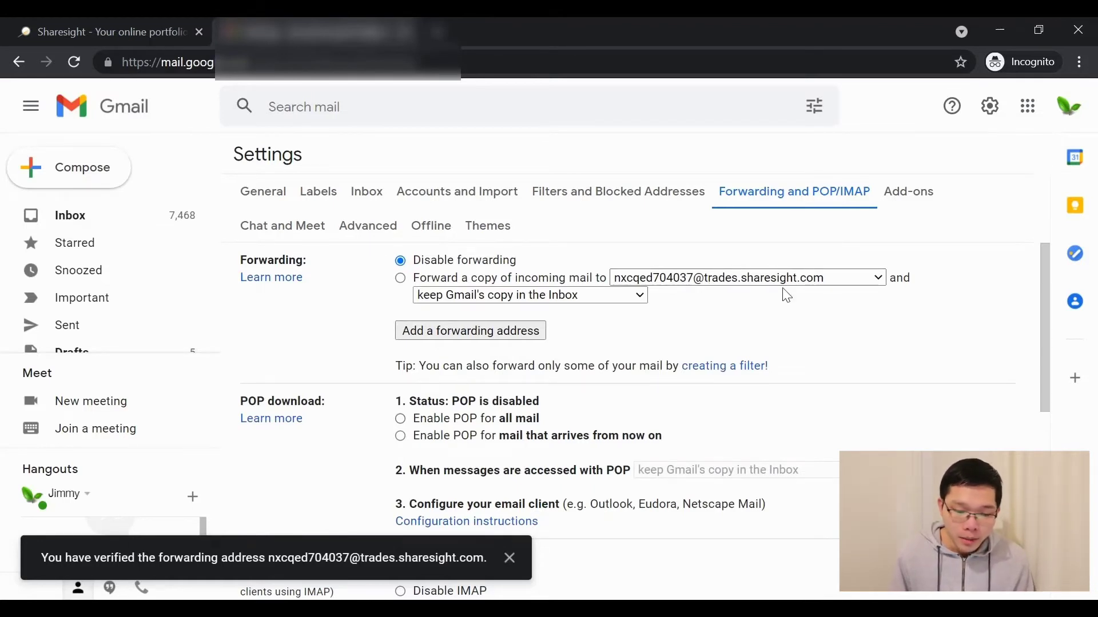
click(649, 197)
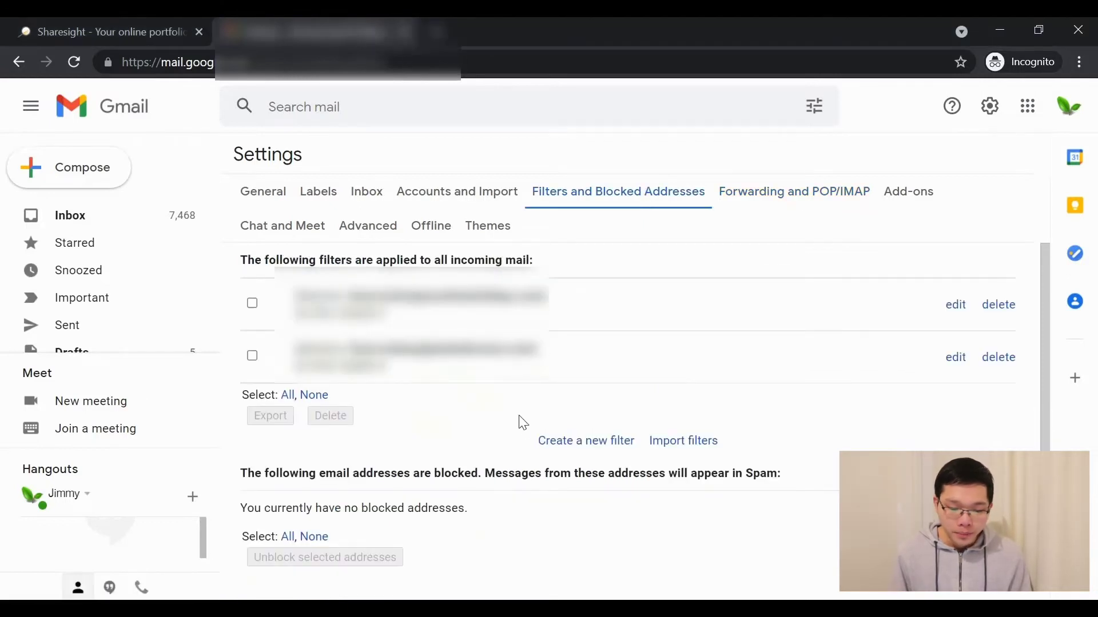
click(596, 444)
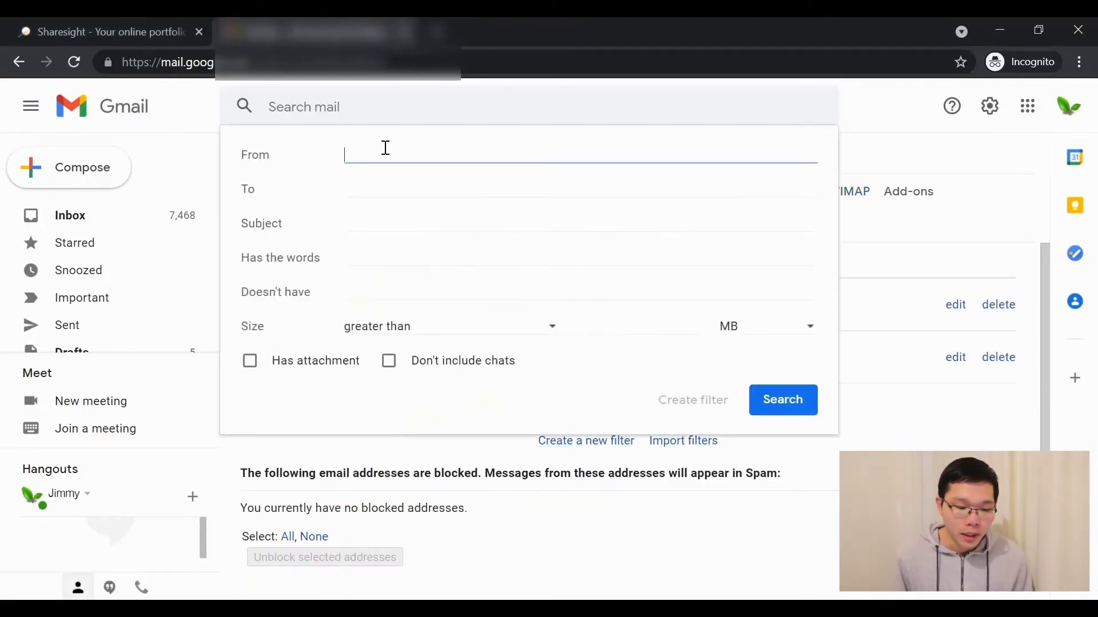
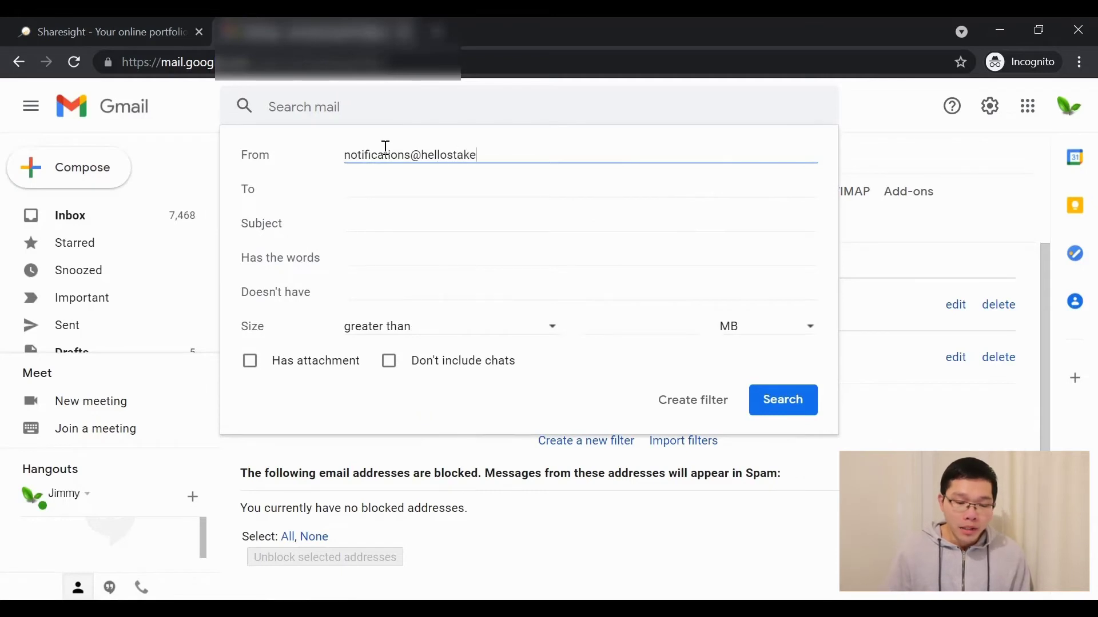
click(391, 222)
text(Tra)
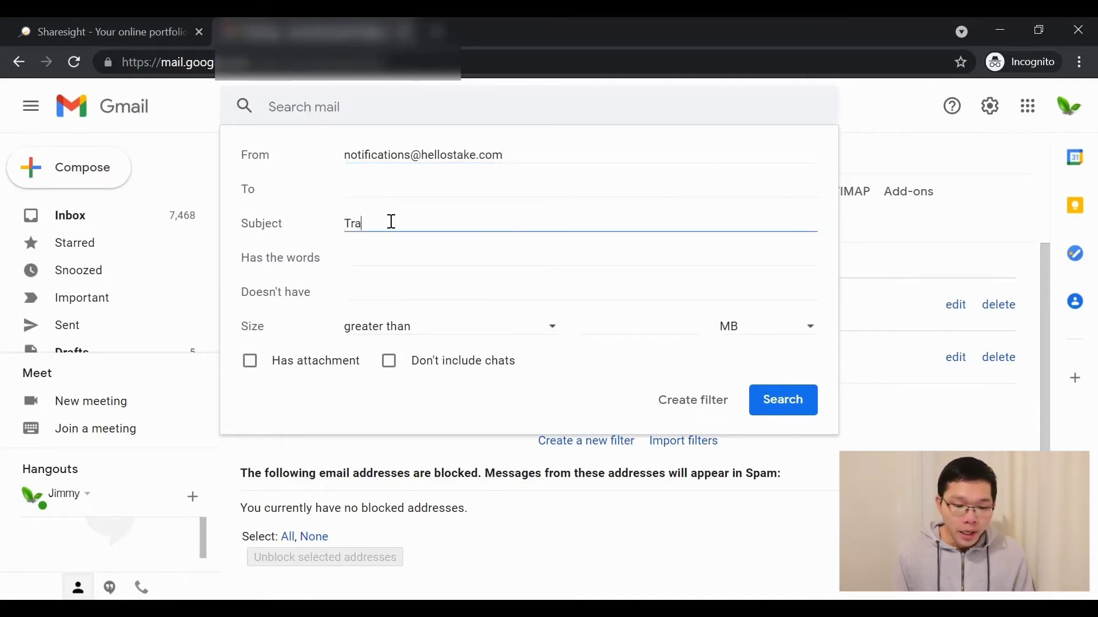
text(de notification)
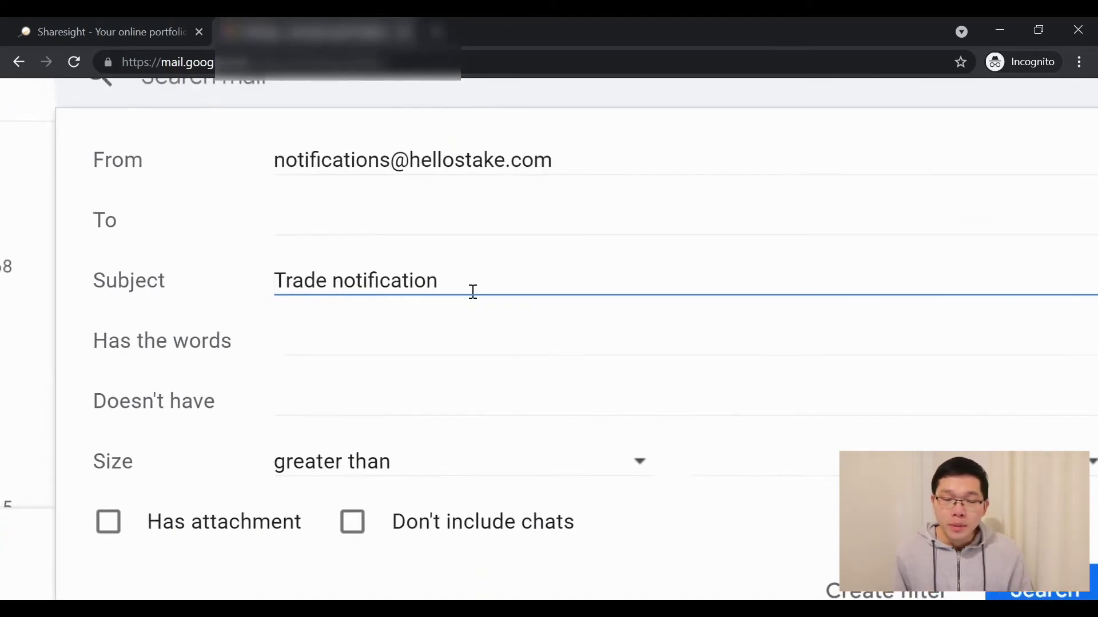
click(883, 592)
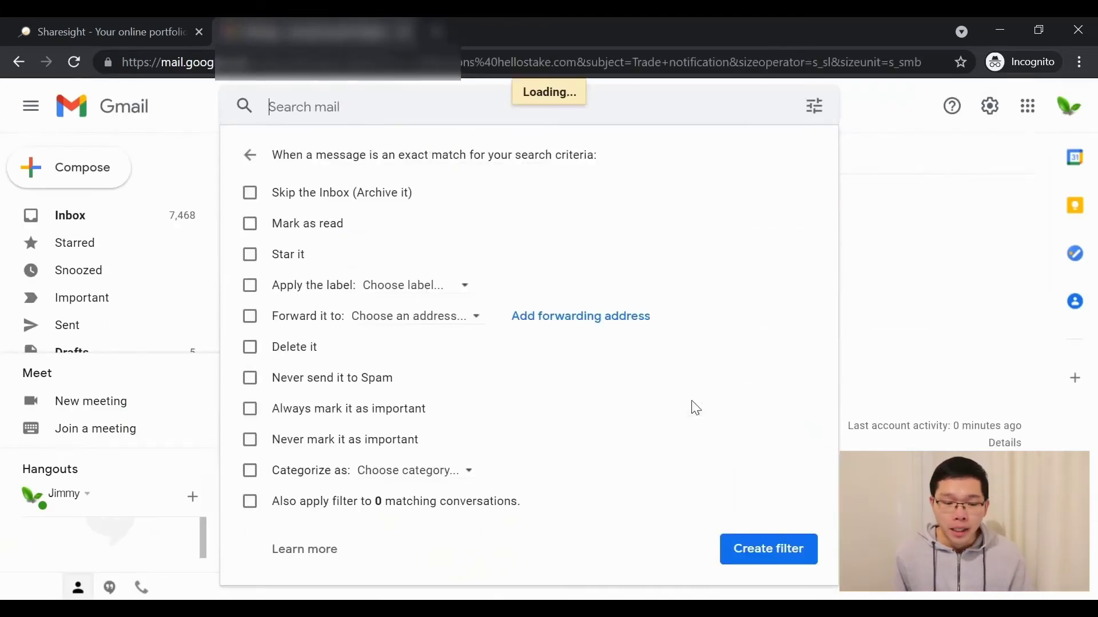
Make the filter forward matches to the Sharesight trades address, save it, and close Gmail
click(259, 315)
click(382, 319)
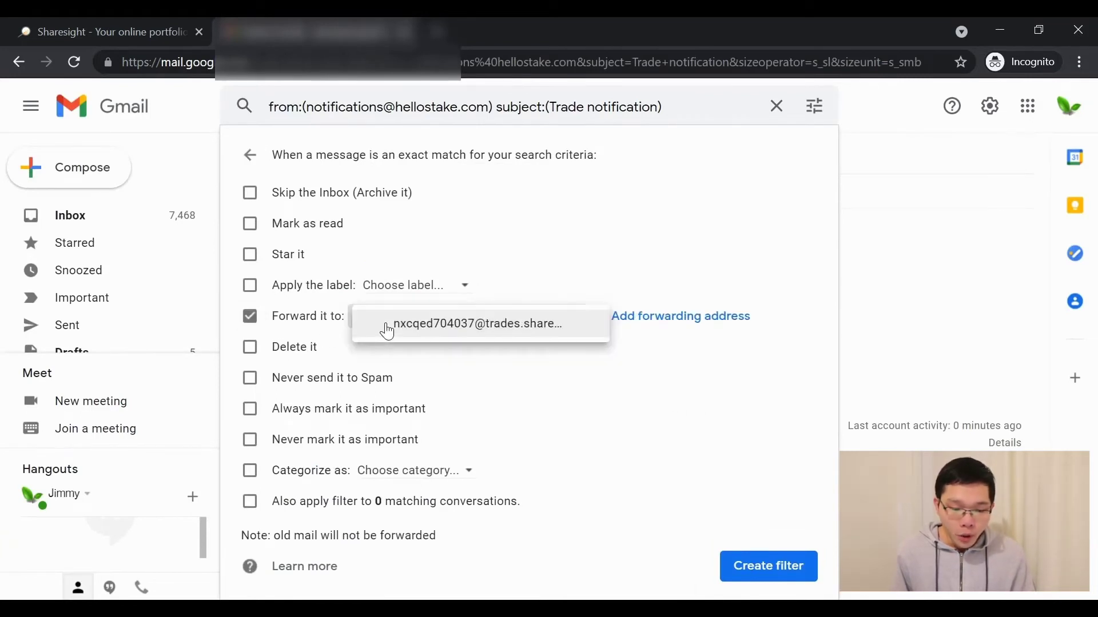
click(444, 332)
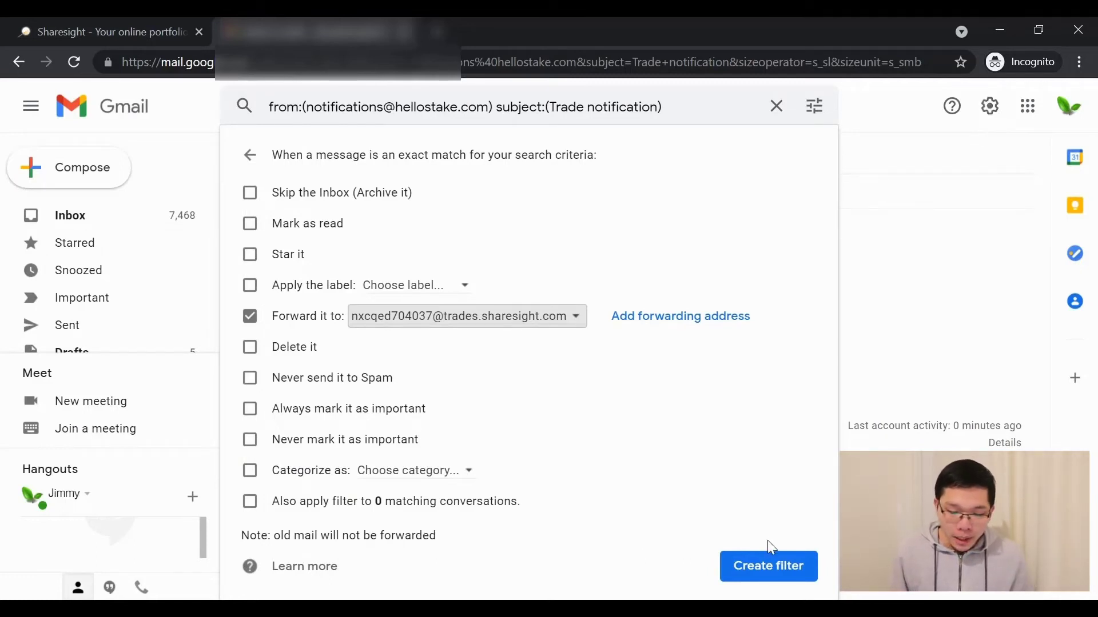
click(776, 568)
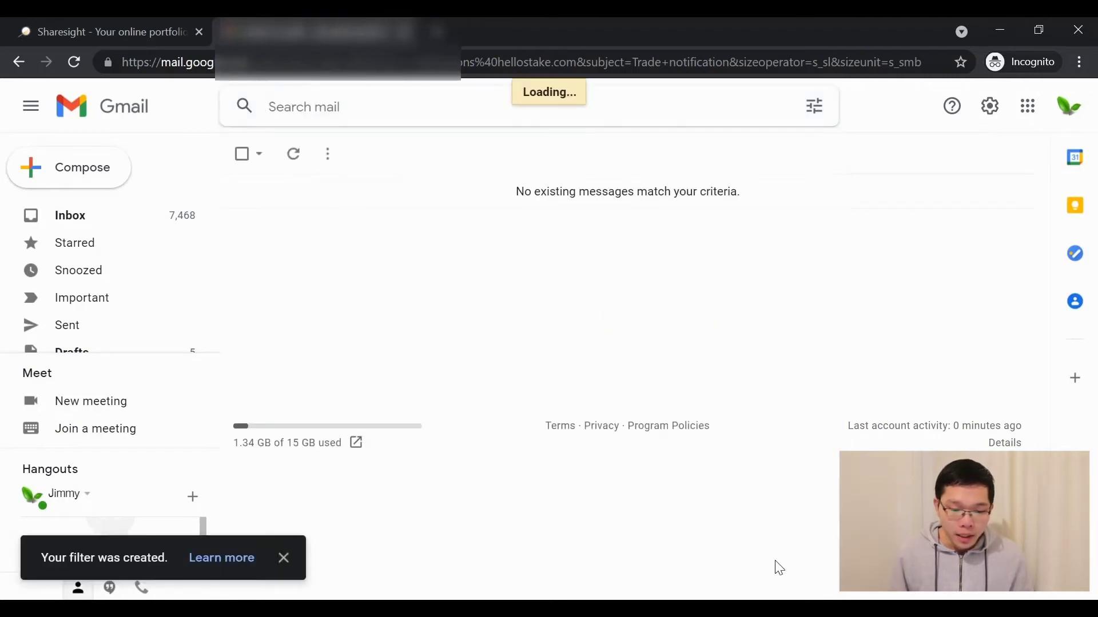
key(ctrl+w)
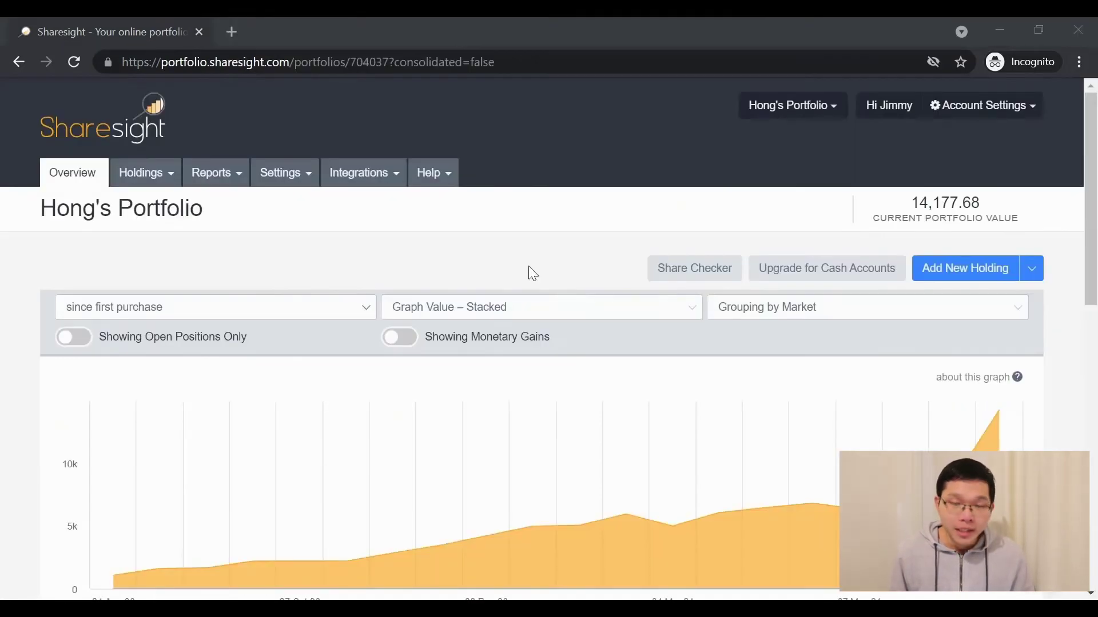
Open the Taxable Income Report from the Tax and Compliance section of Reports
click(208, 172)
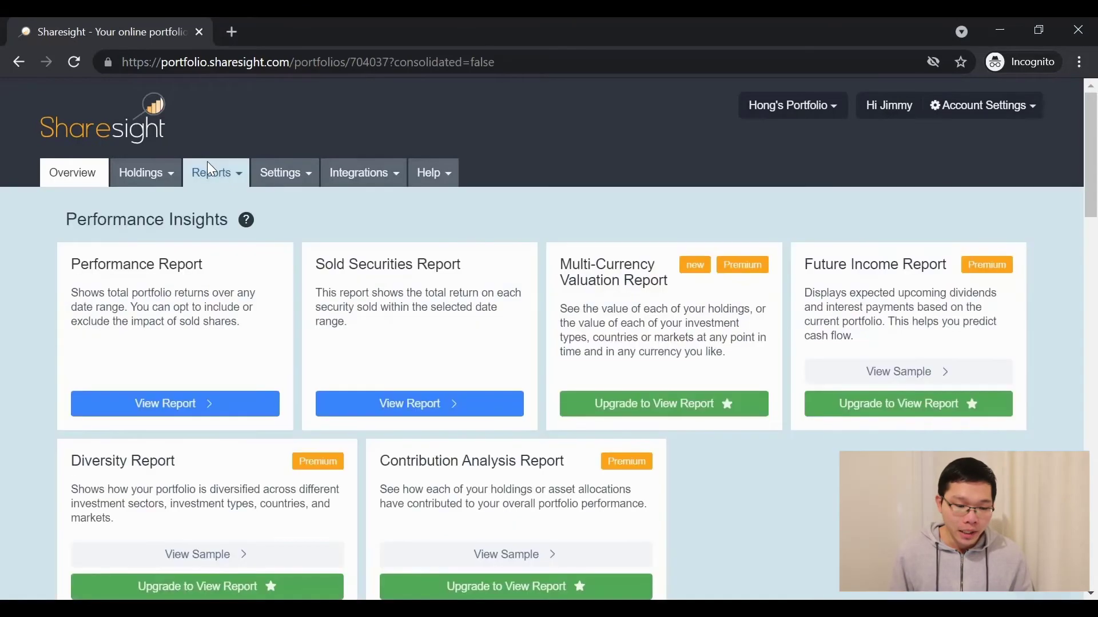
scroll(270, 319, down, 5)
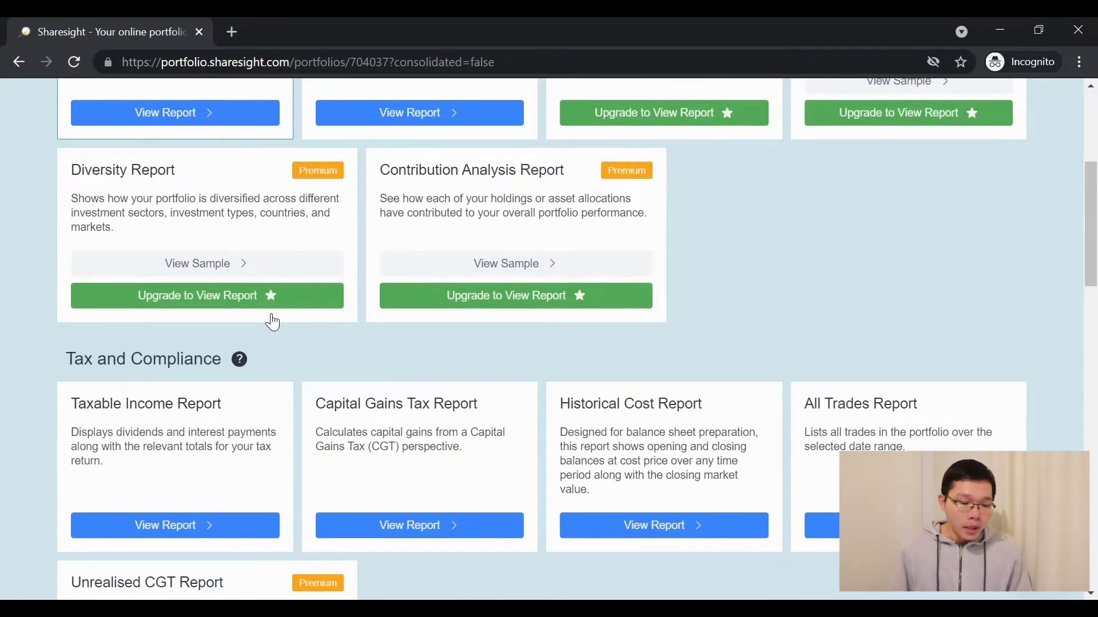
scroll(273, 323, down, 2)
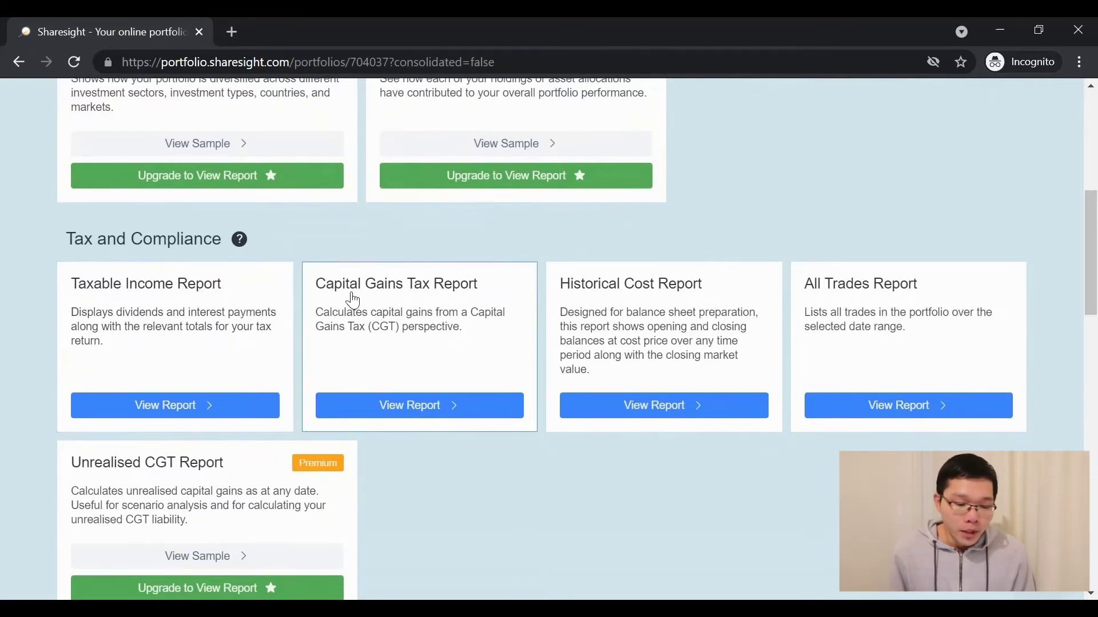
click(186, 409)
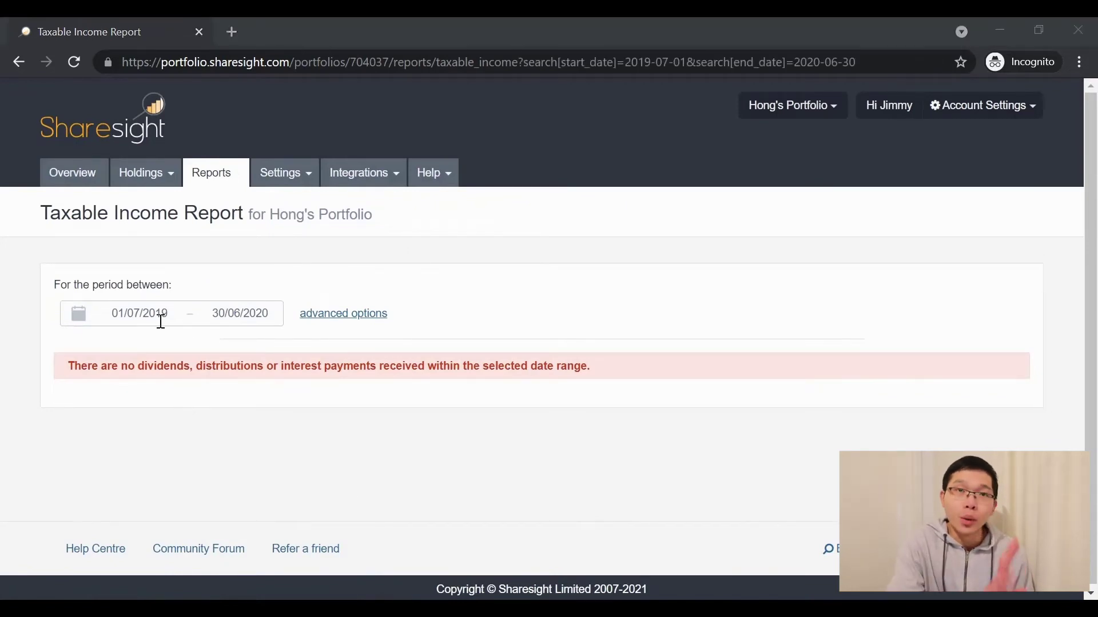
Switch the report to Current Financial Year (01/07/2020–24/06/2021) and review the AAPL income figures
click(140, 315)
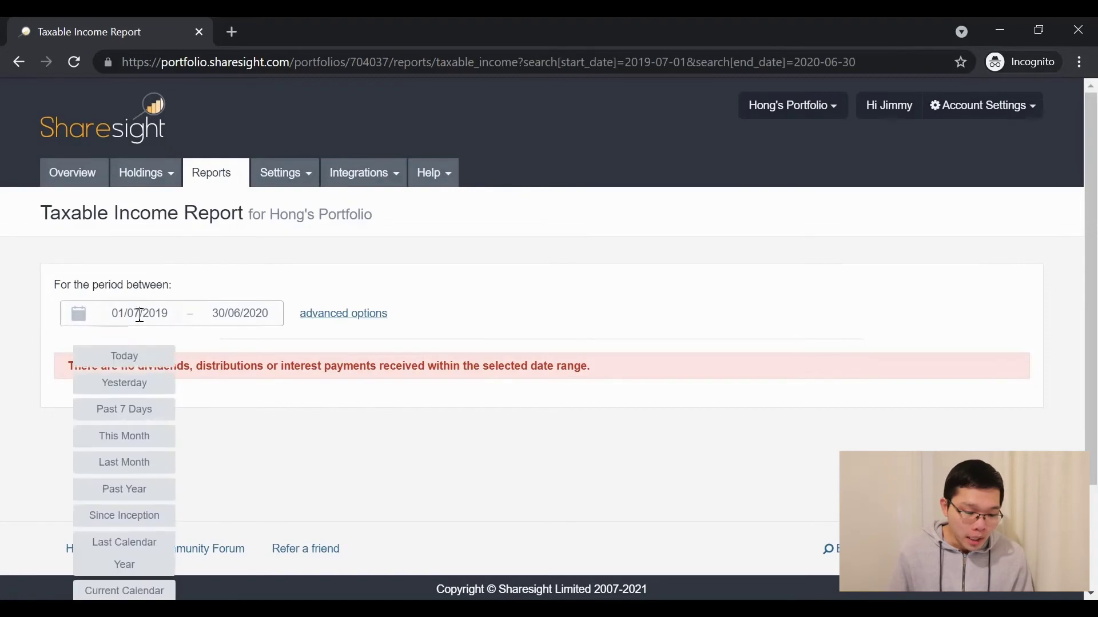
scroll(184, 466, down, 1)
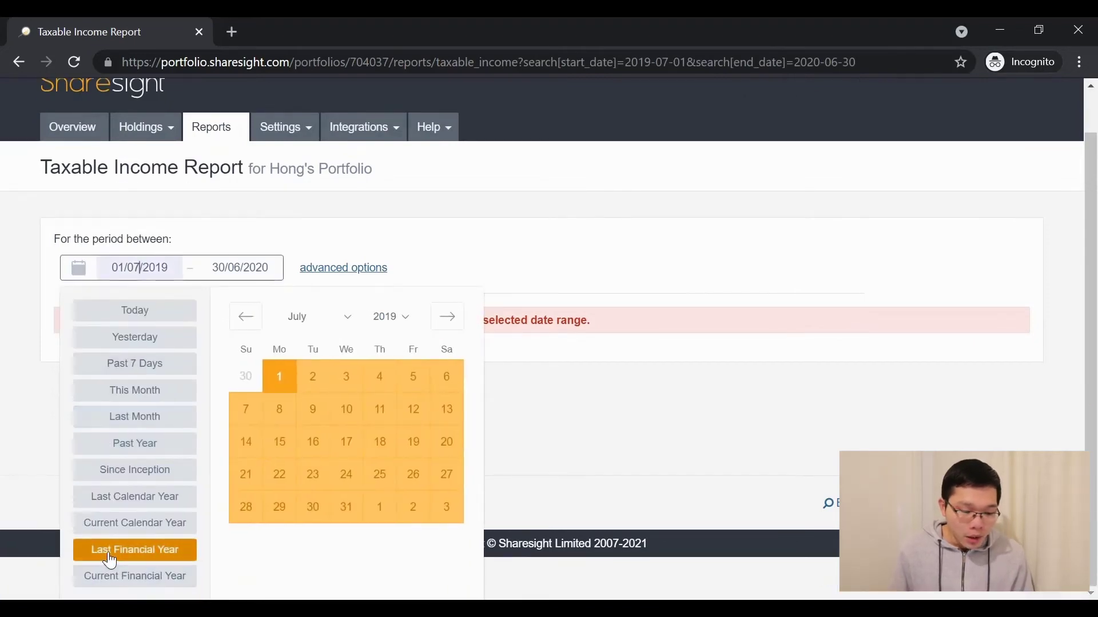
click(136, 578)
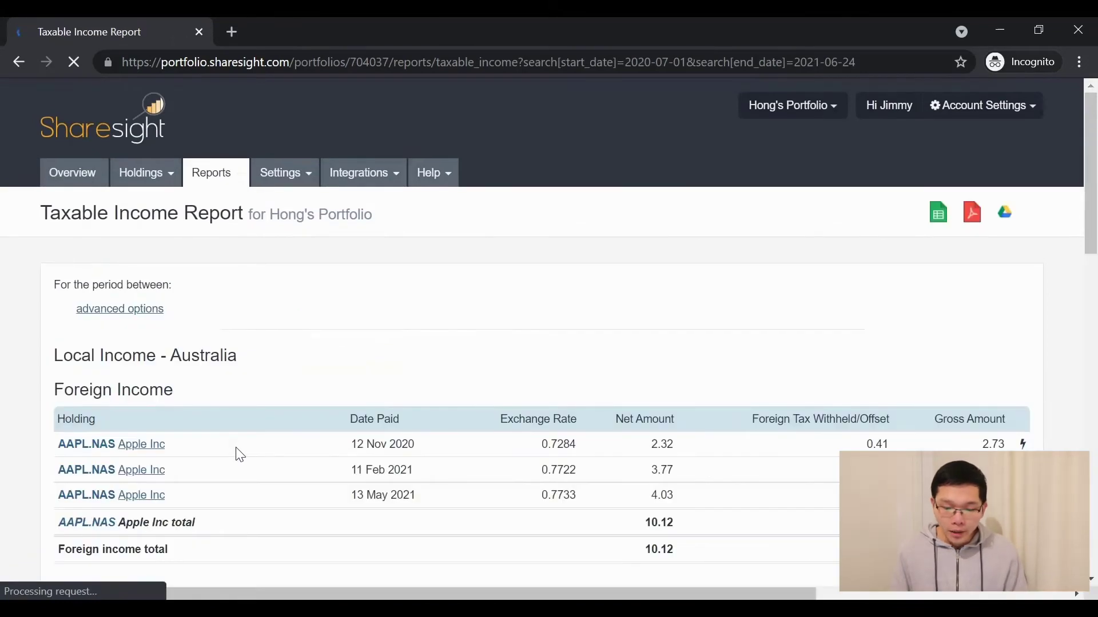
scroll(241, 455, down, 2)
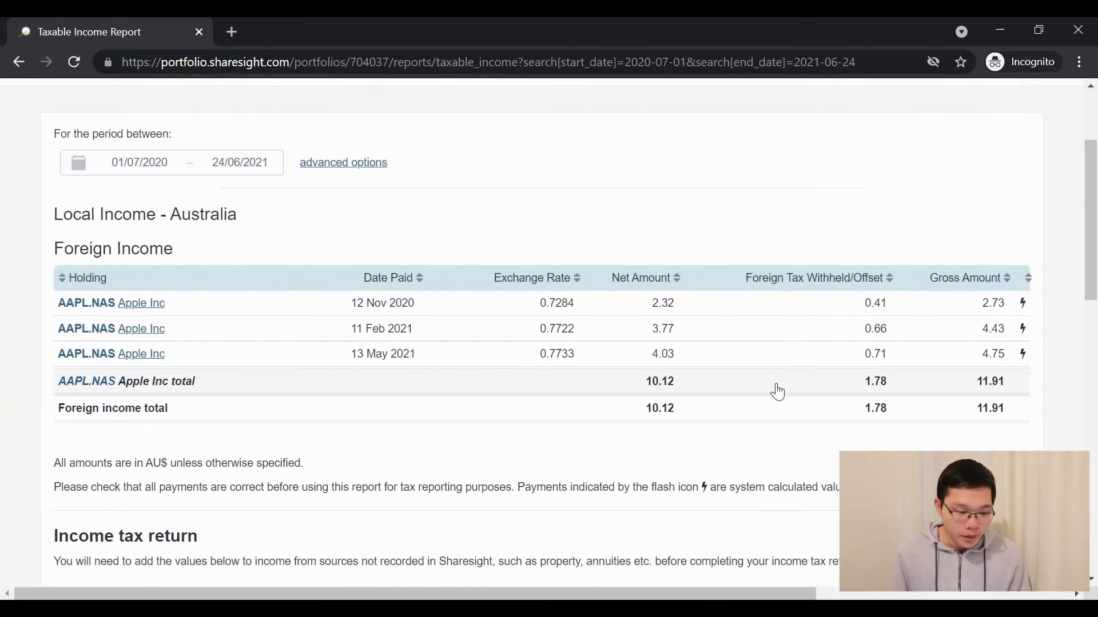
scroll(610, 446, down, 10)
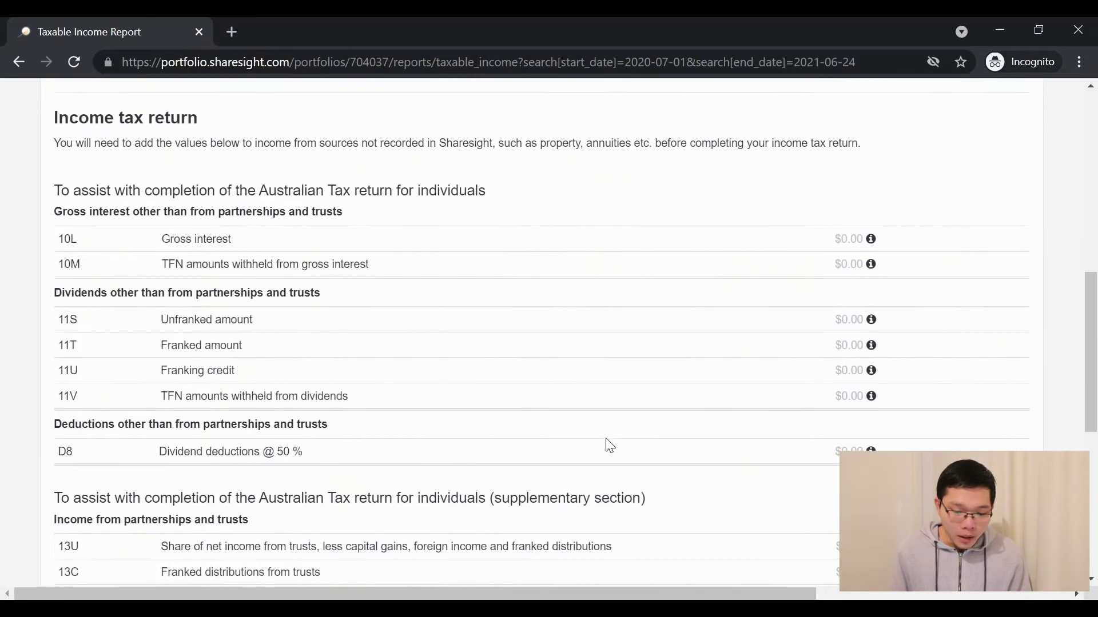
scroll(610, 446, down, 2)
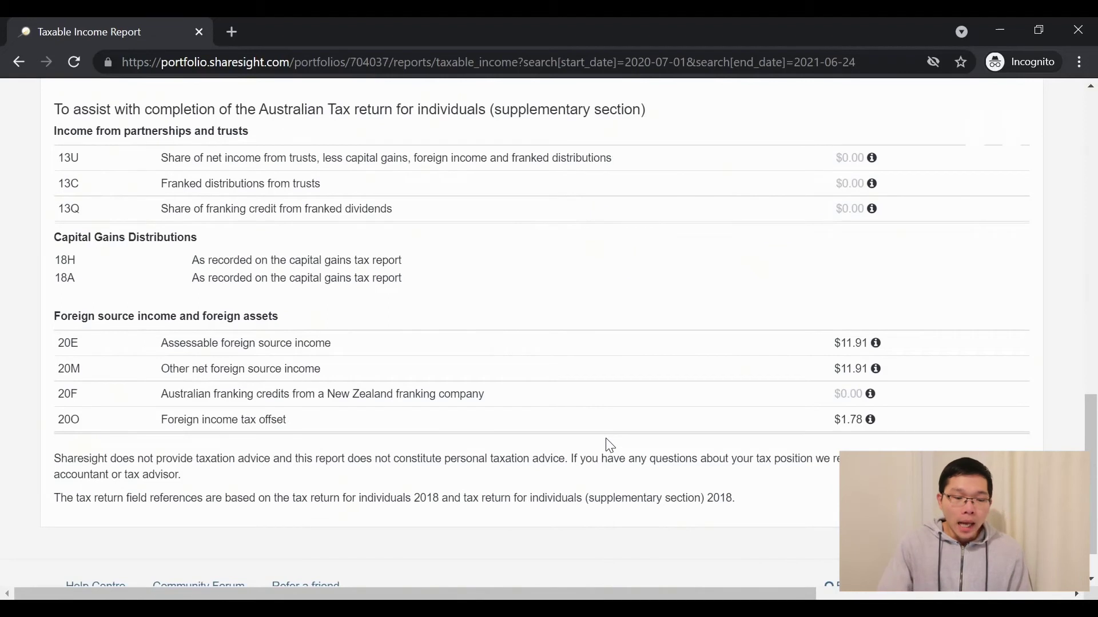